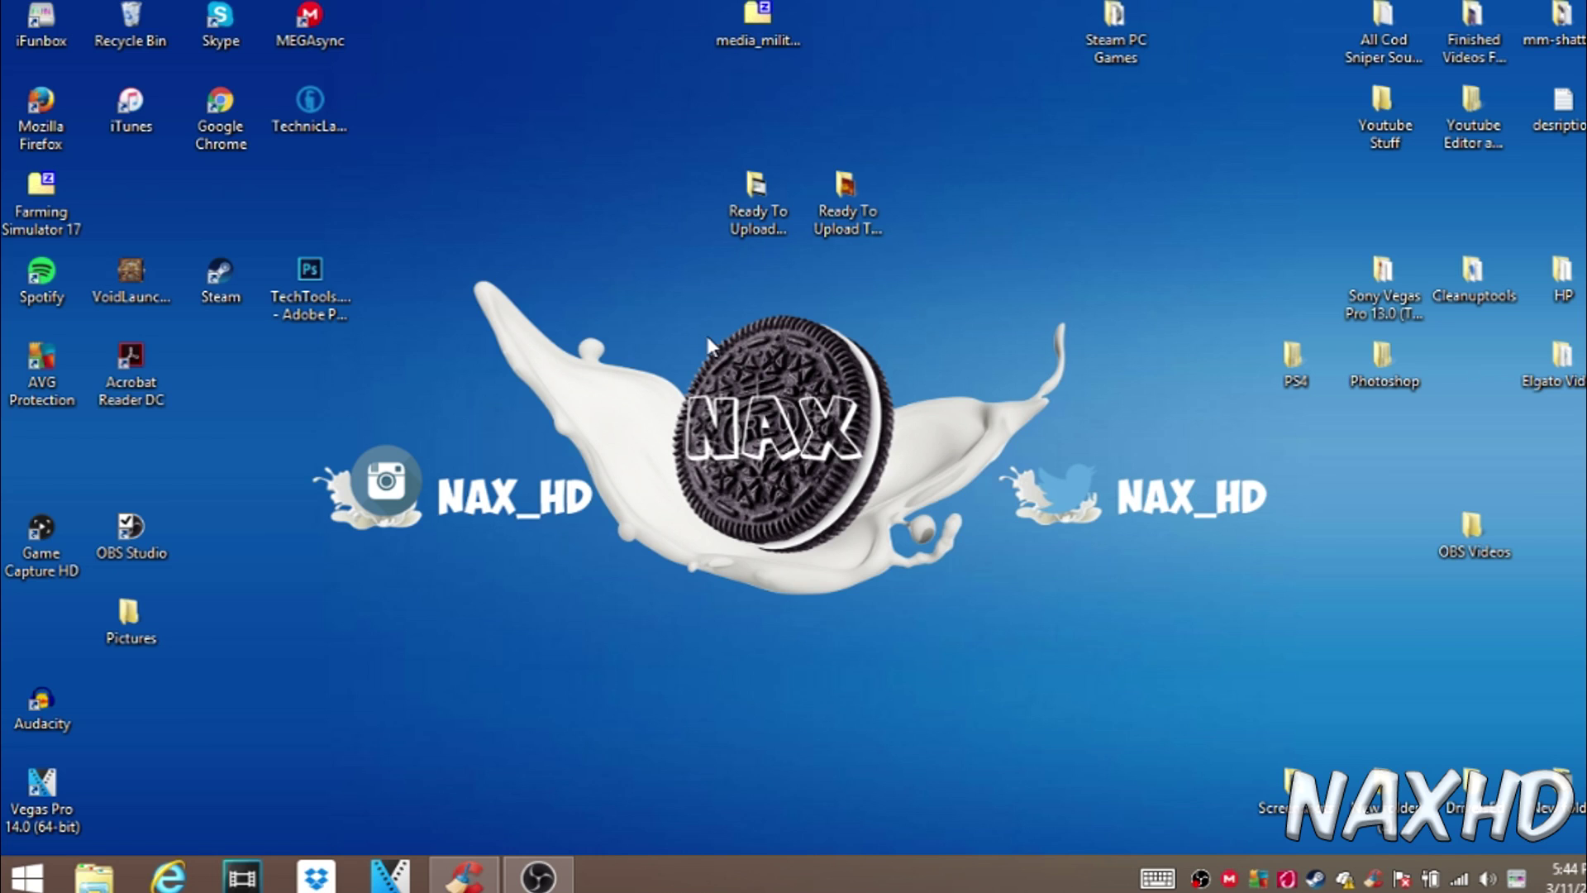
- Open Internet Explorer, search Google for "fotojet" and open the FotoJet website from the results
click(167, 874)
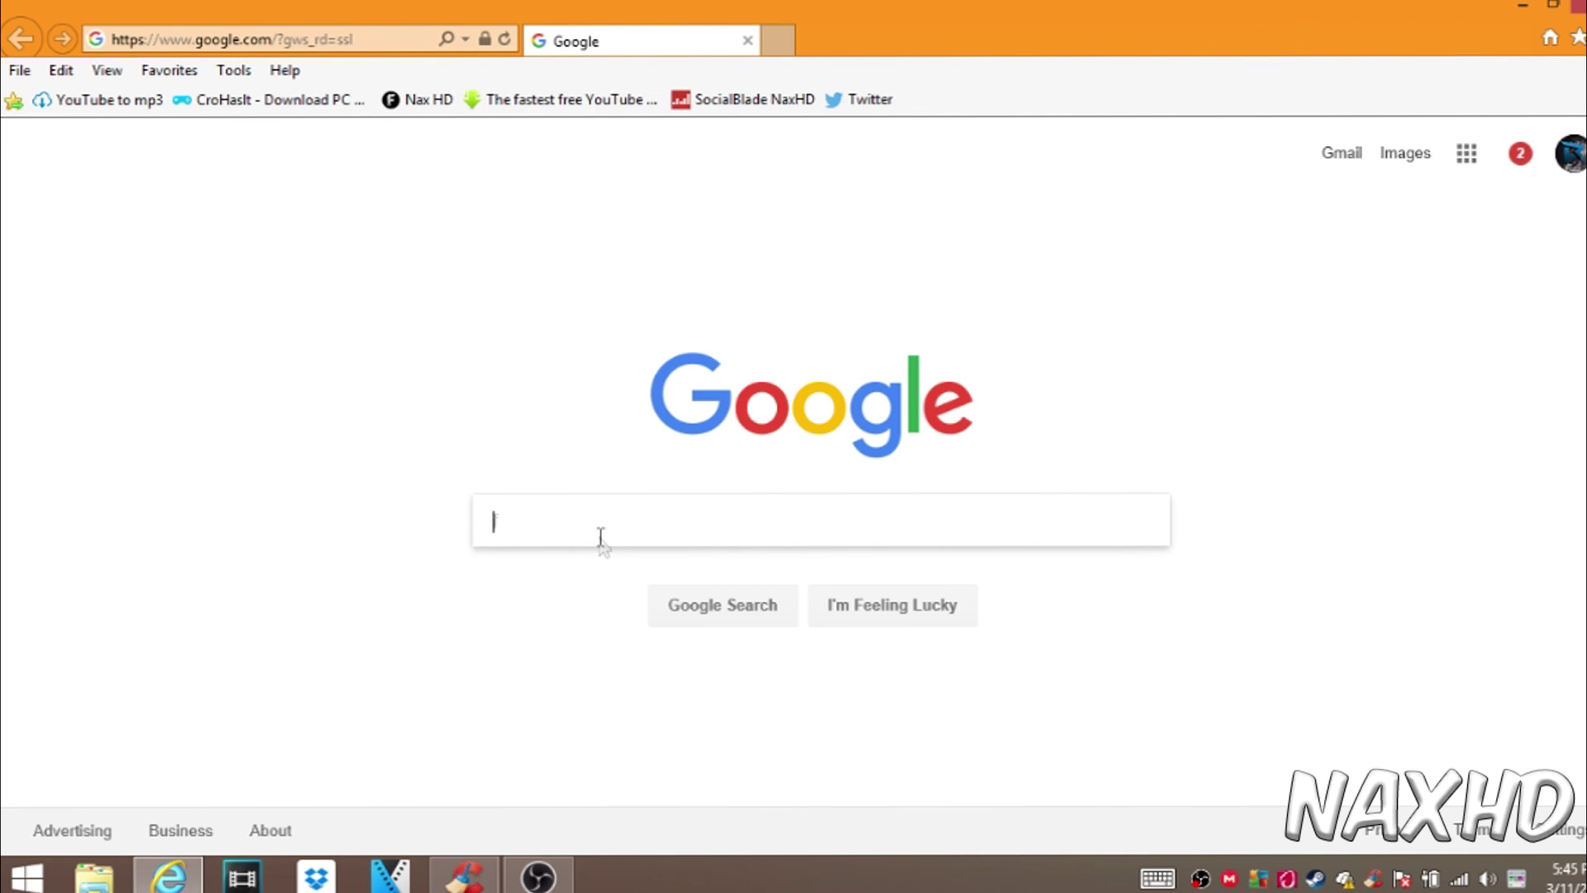
text(fotojet)
key(Return)
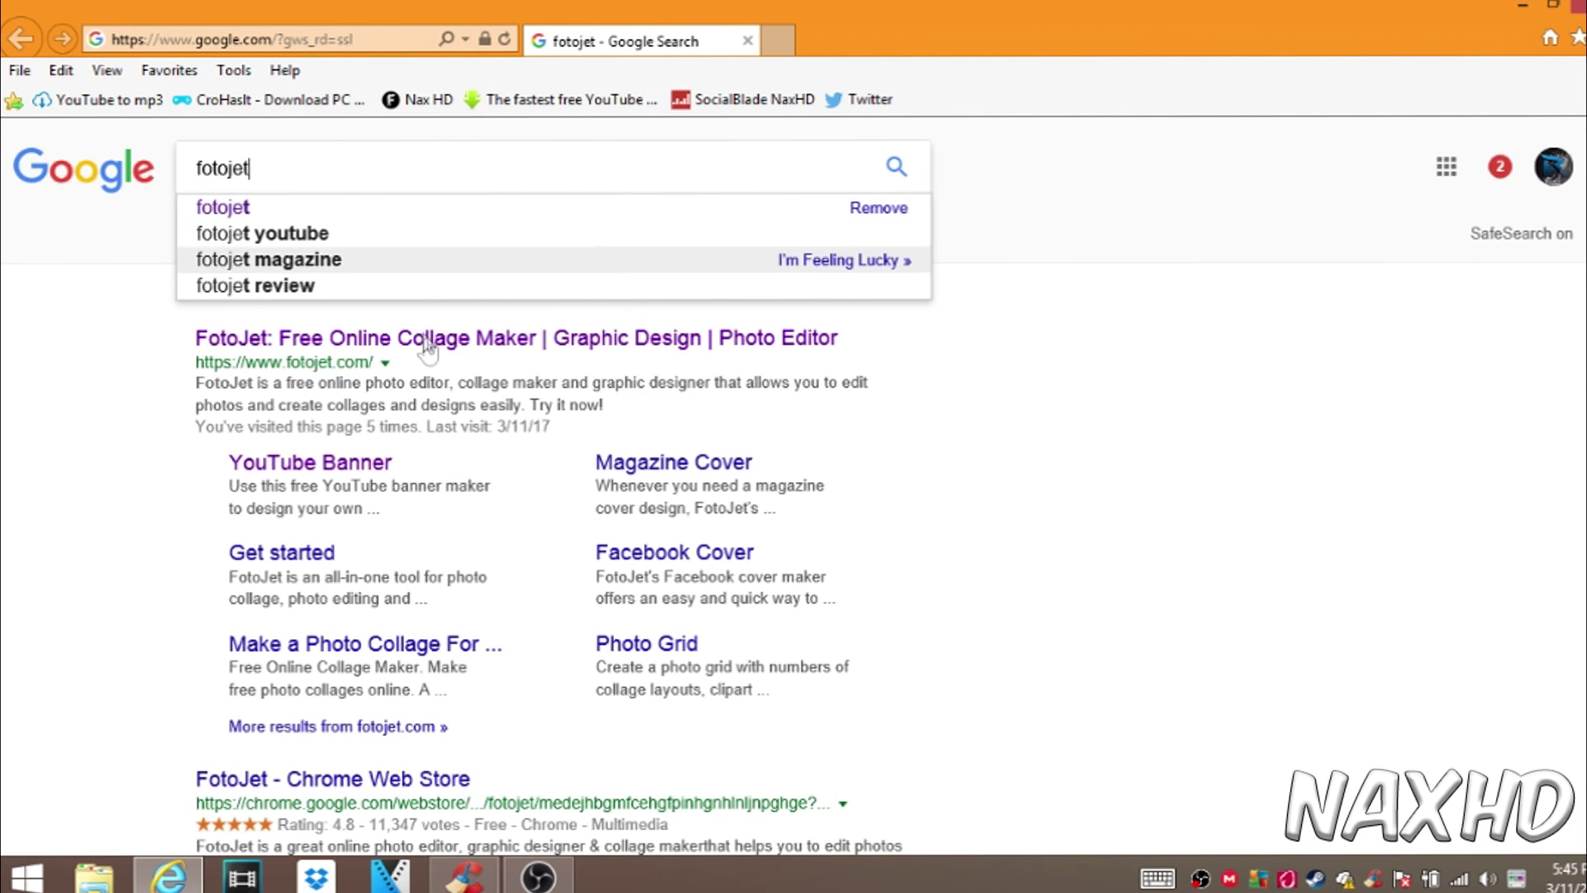
click(468, 340)
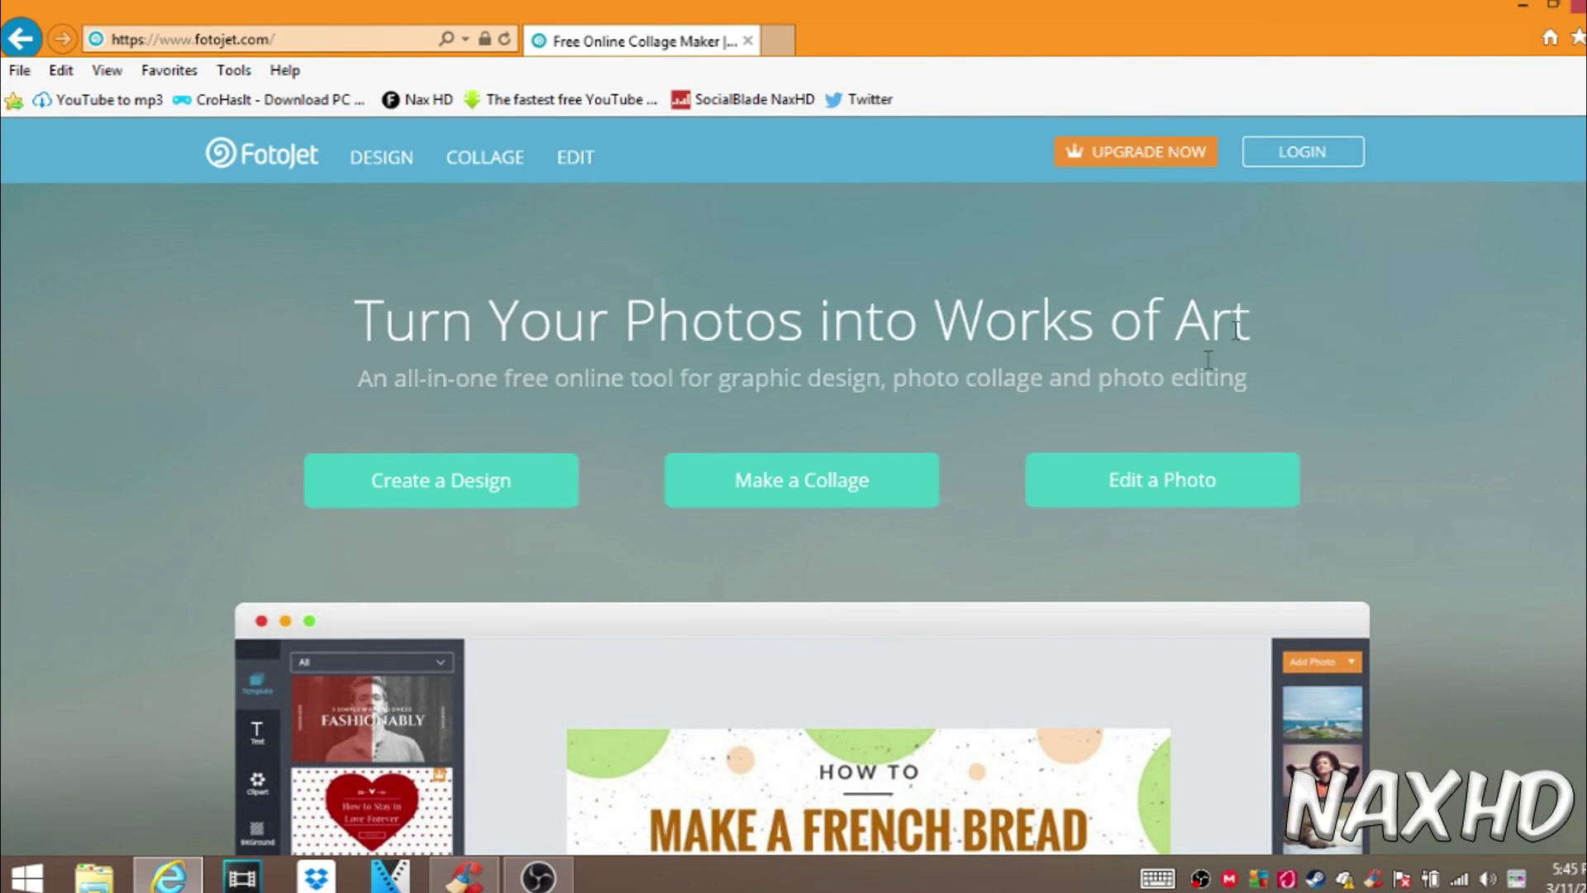
- Open FotoJet's YouTube Banner maker and start a new banner design
scroll(828, 387, down, 10)
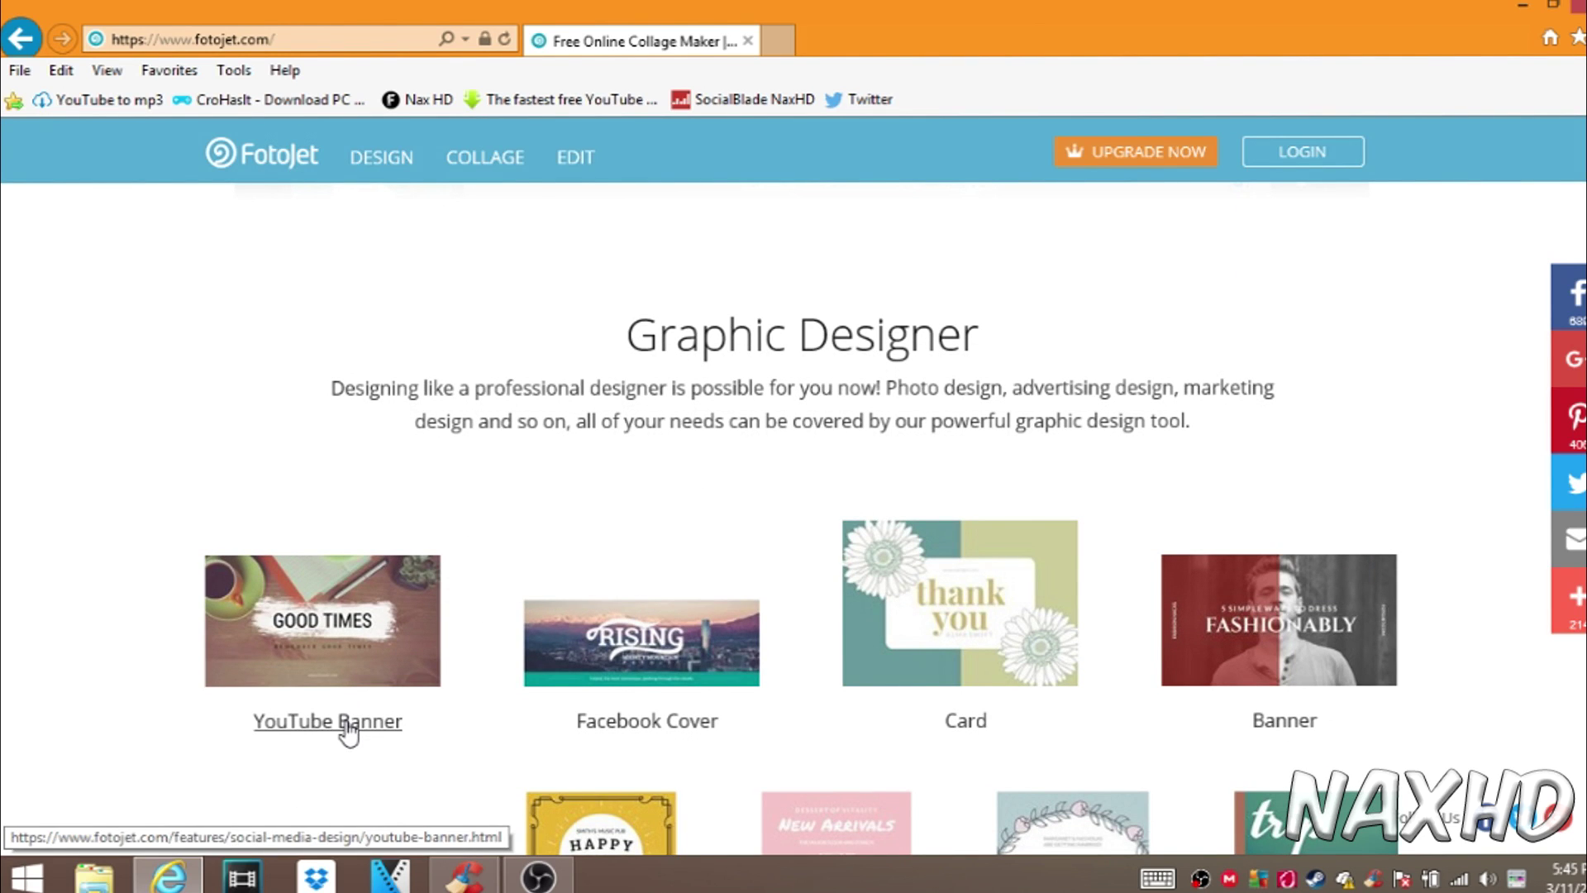
click(348, 720)
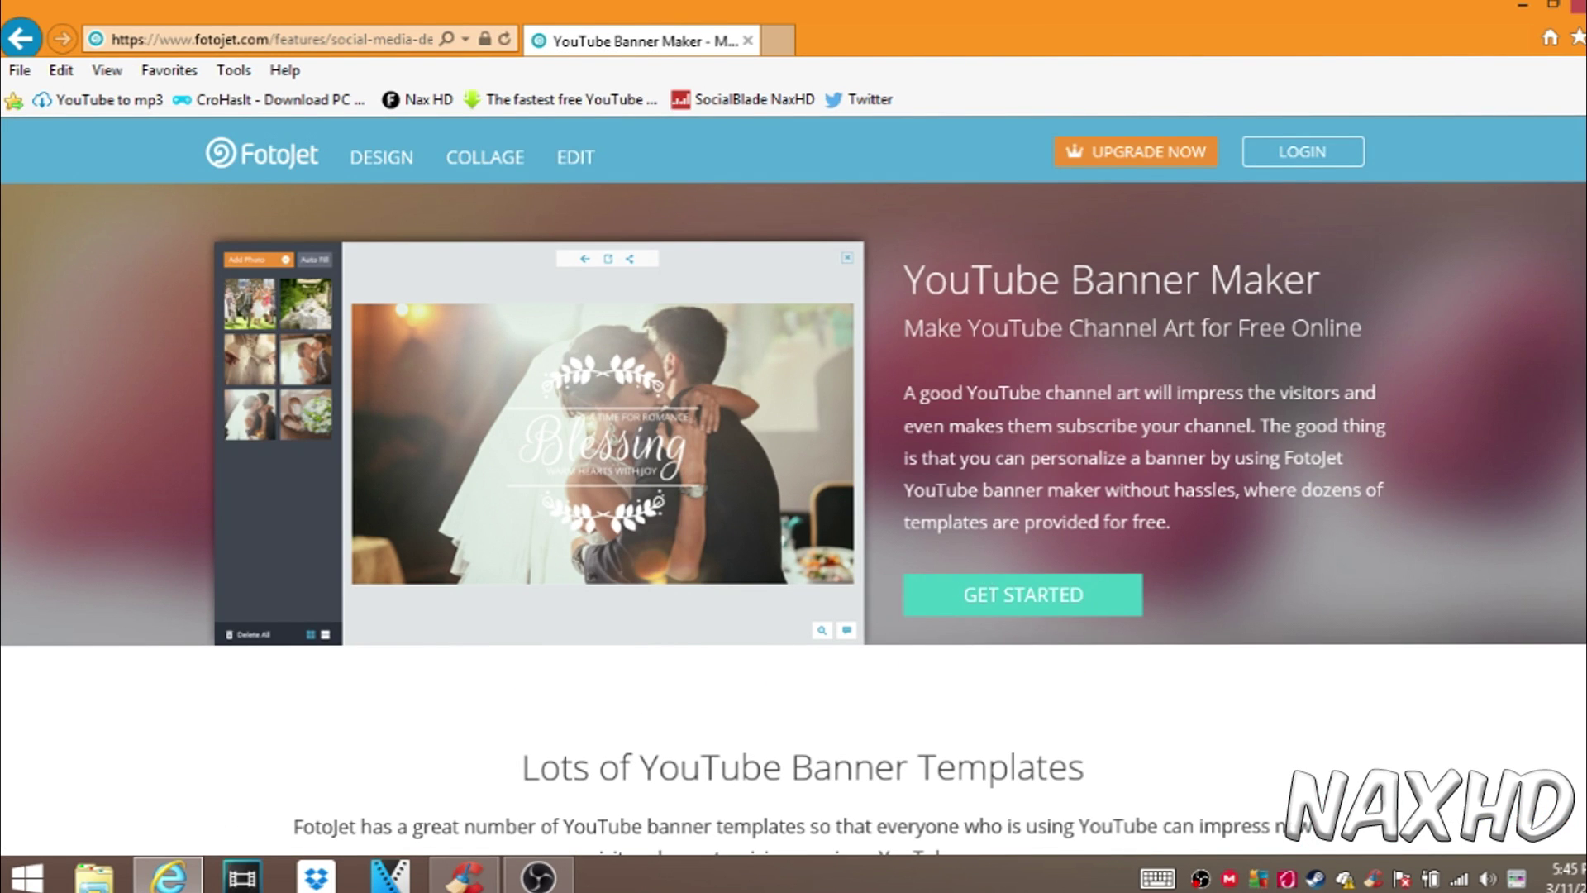
scroll(793, 513, down, 8)
scroll(794, 512, up, 8)
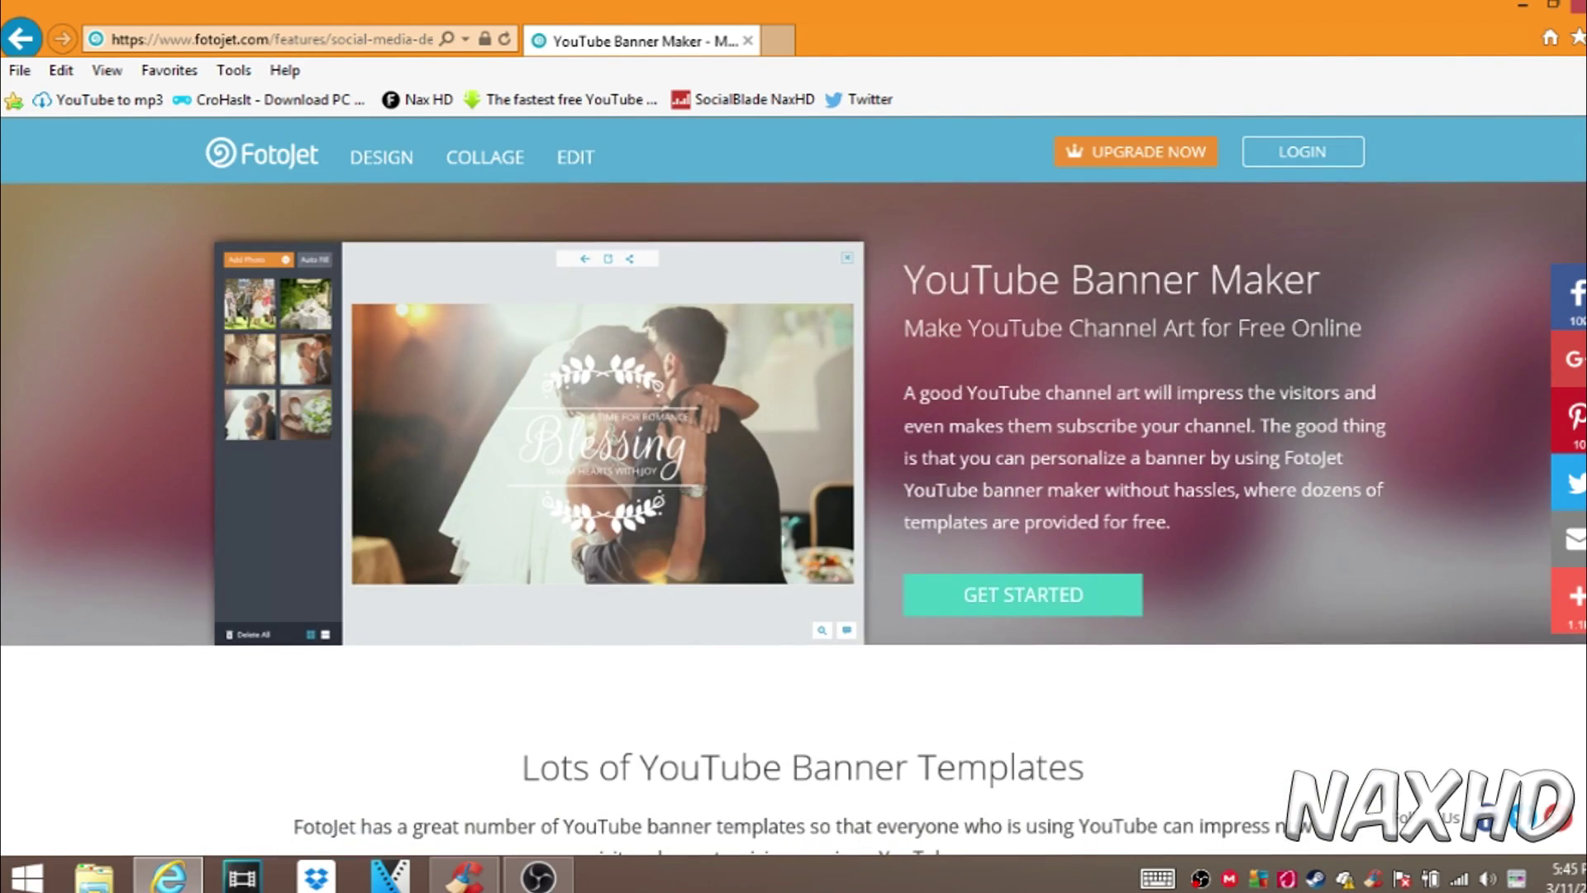
click(1094, 595)
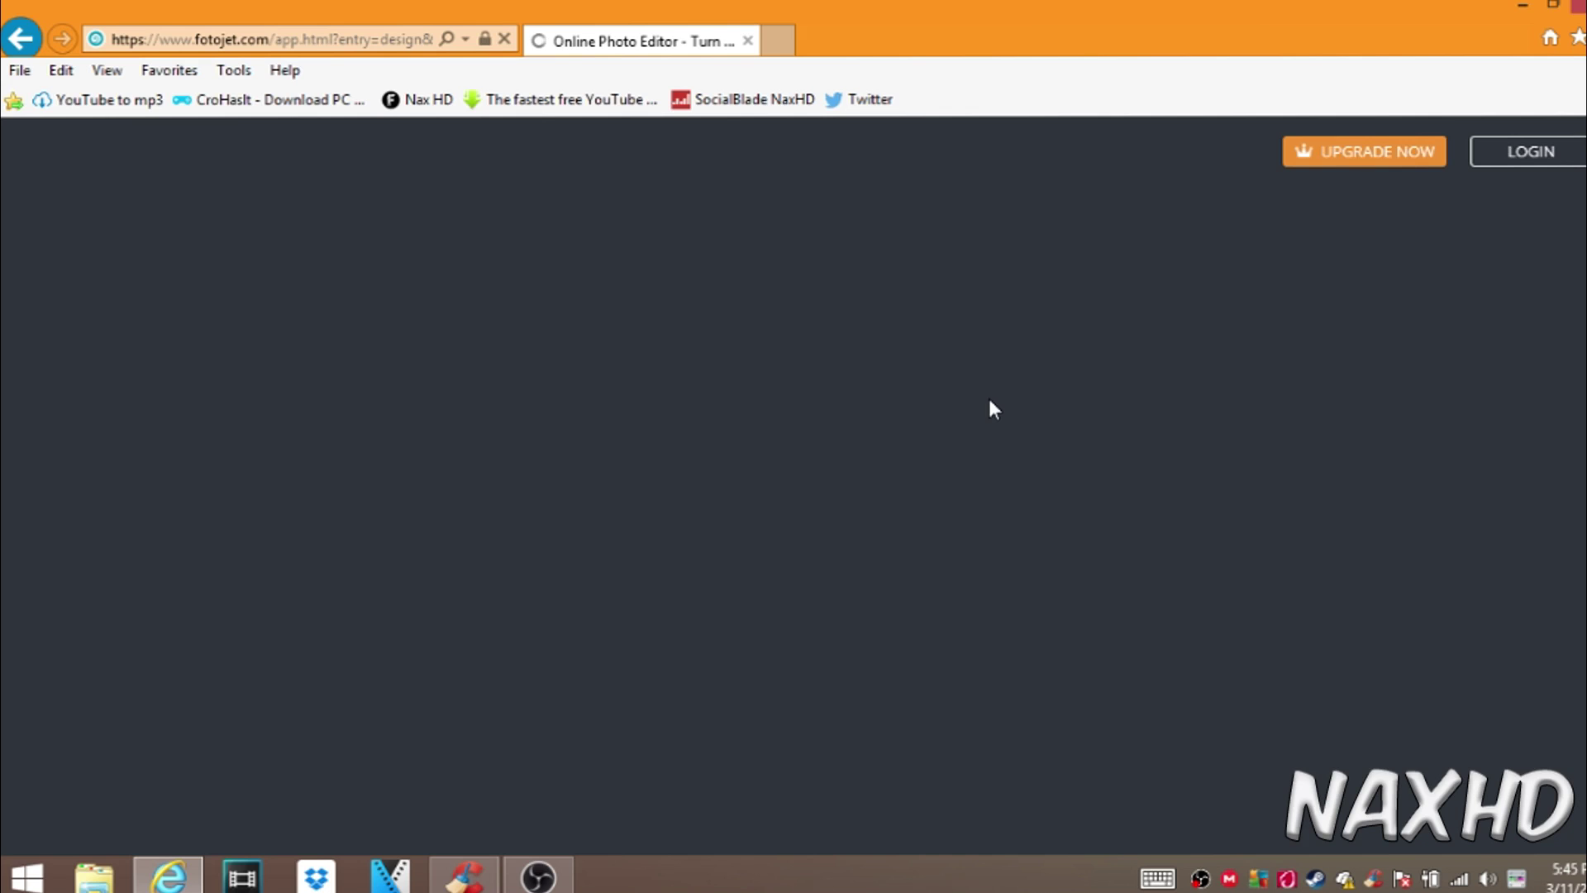
- Search Google for "1280x720" in a new browser tab
click(781, 39)
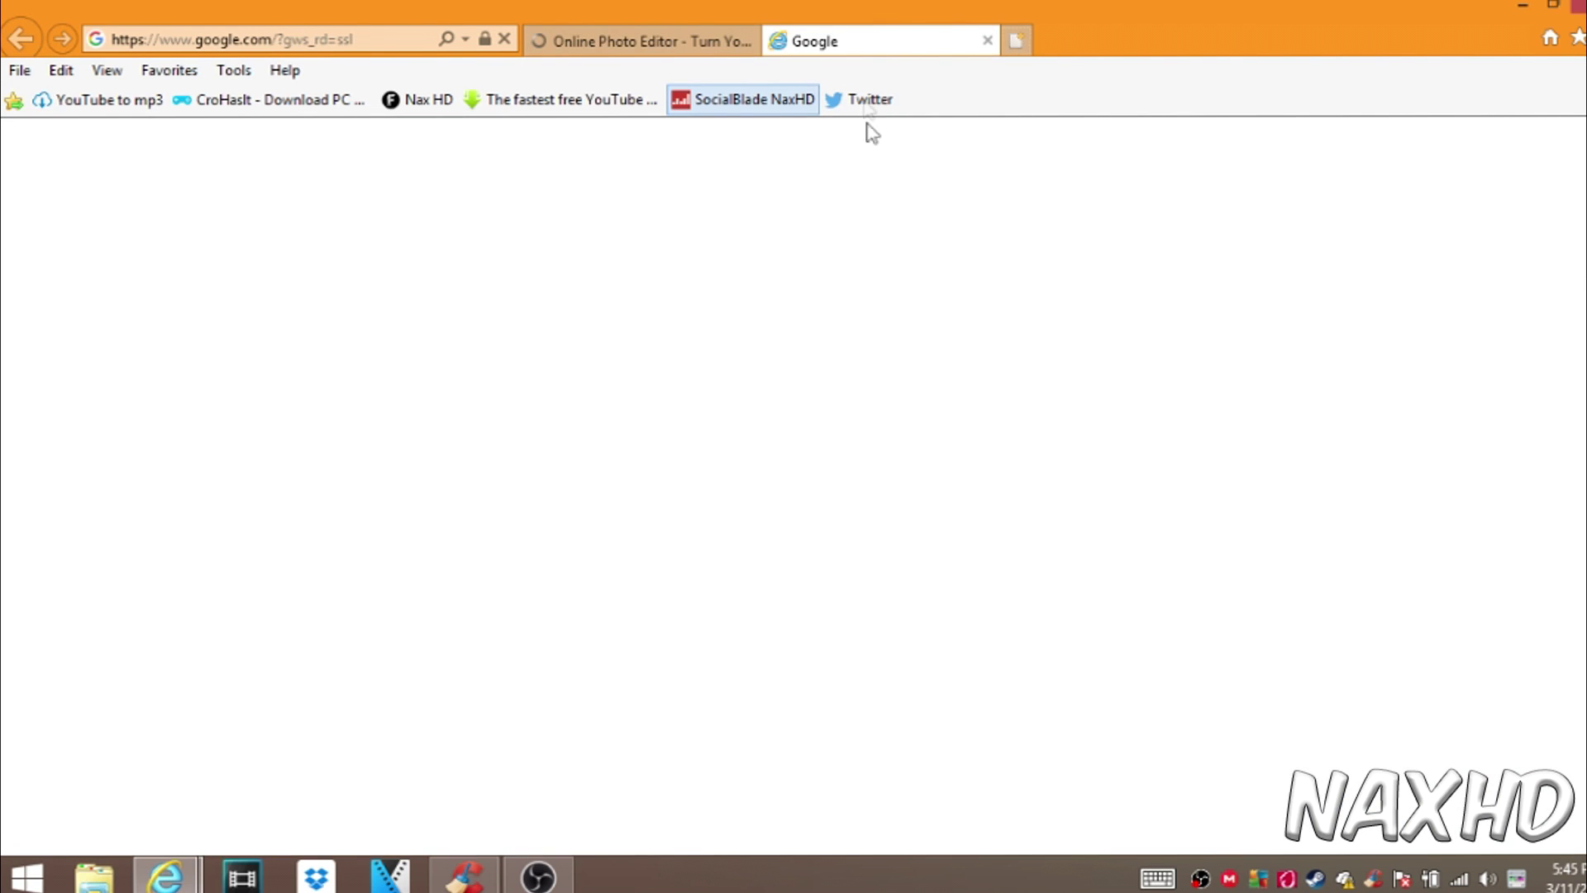
click(859, 98)
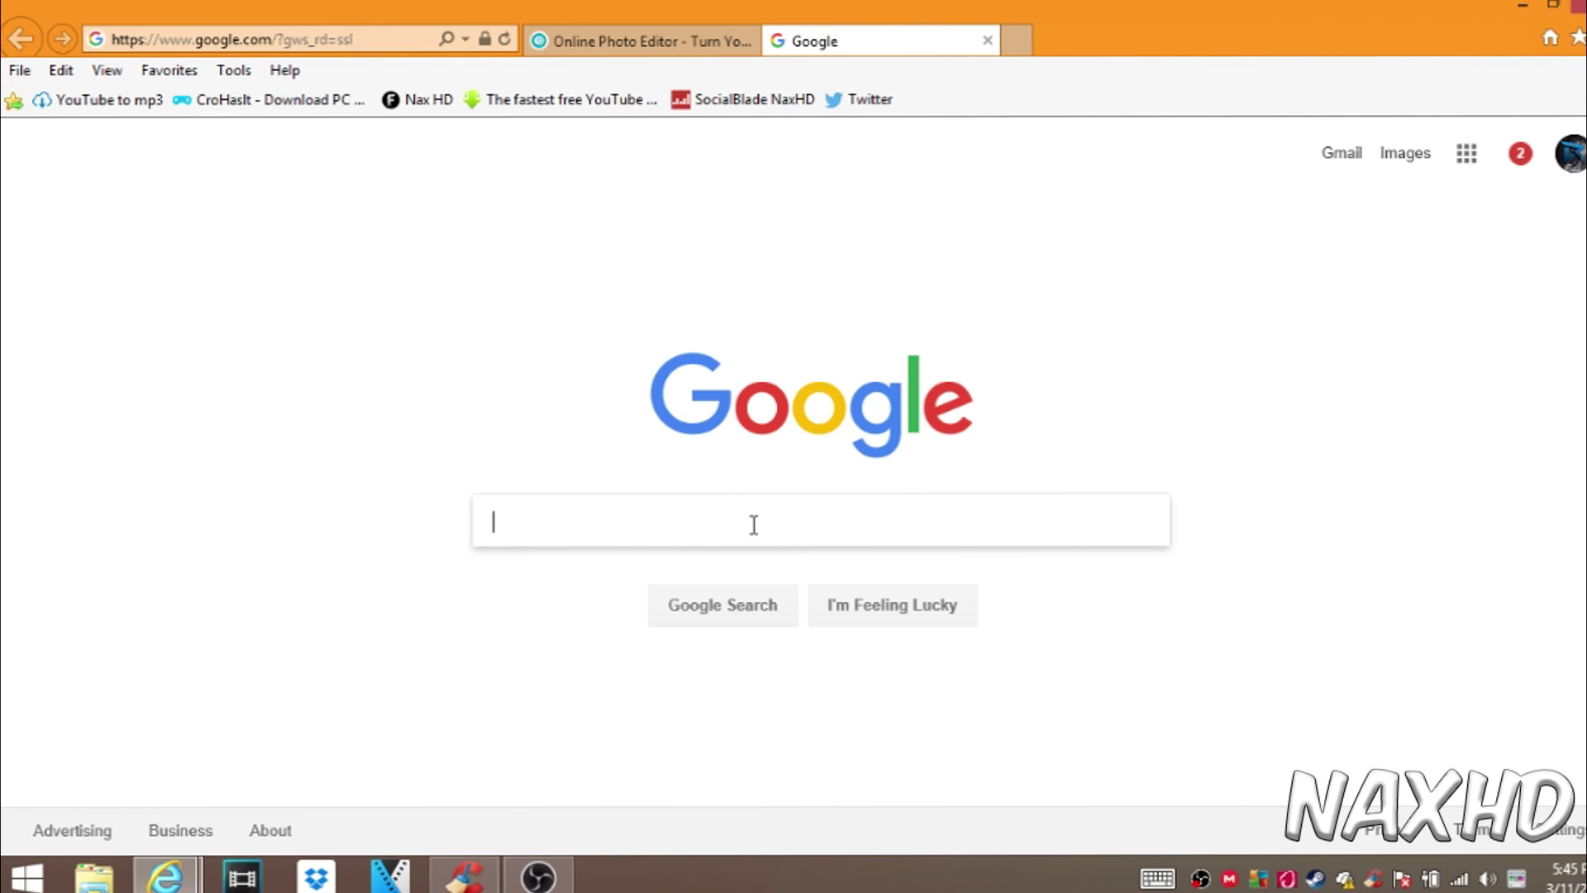
text(1280)
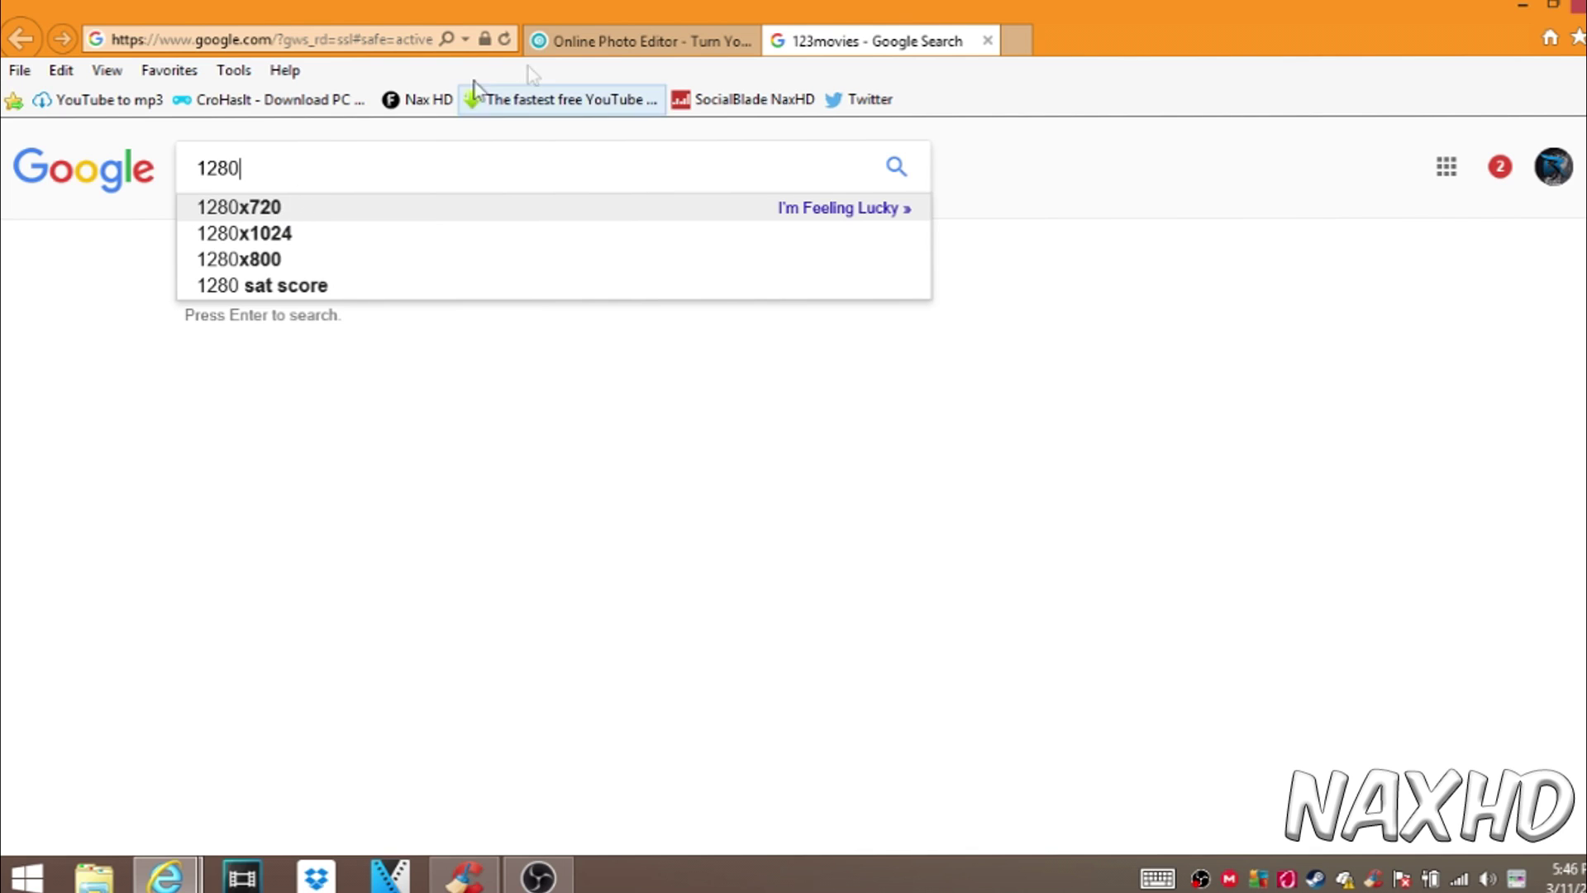
click(557, 54)
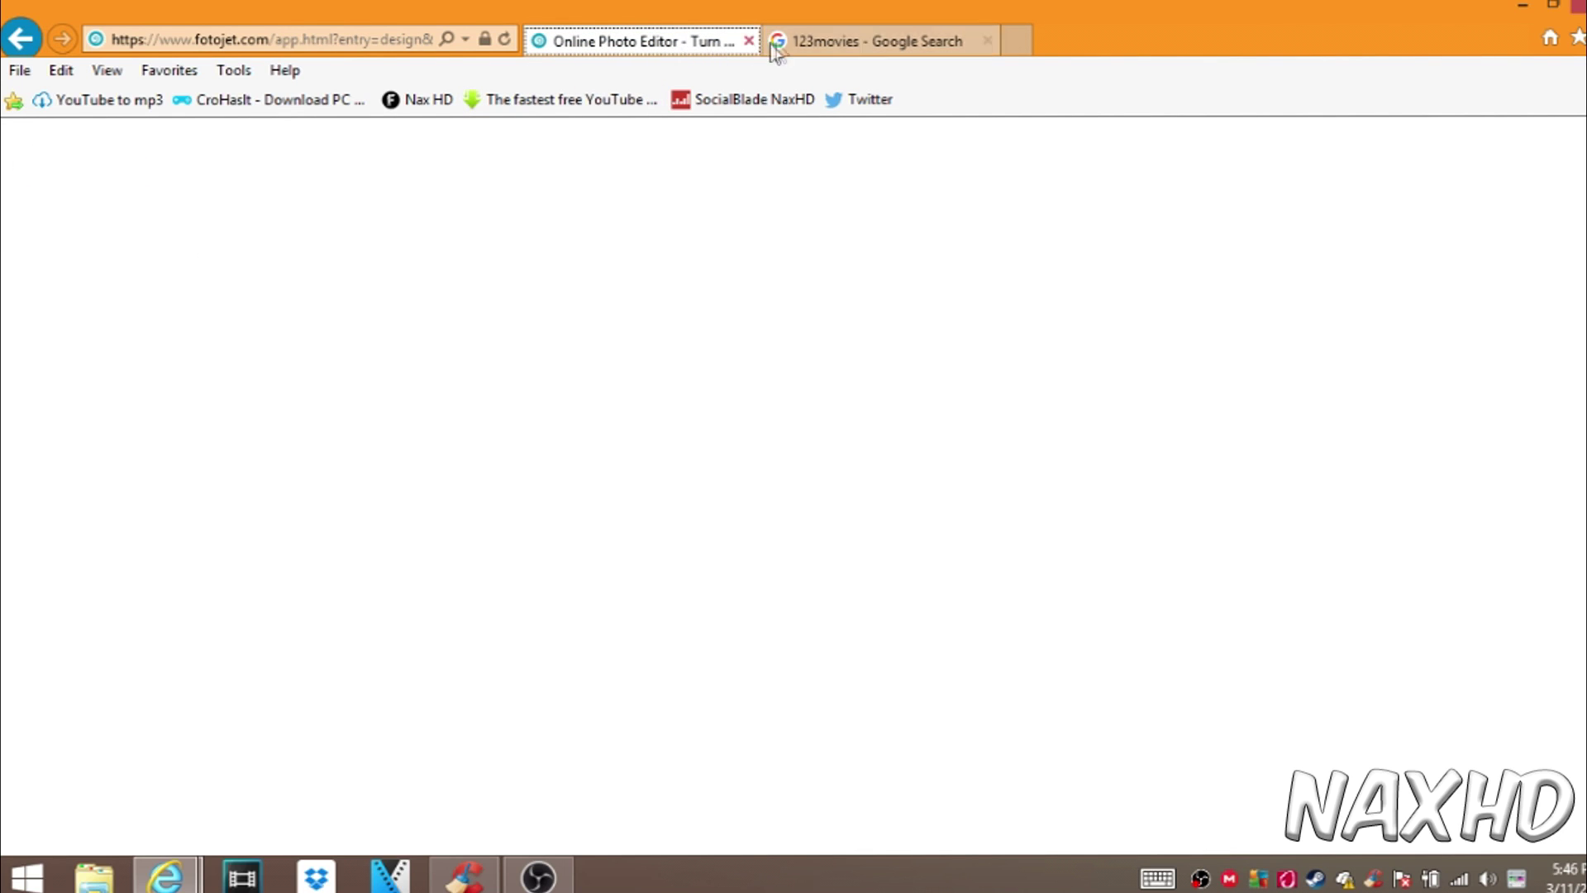
click(808, 46)
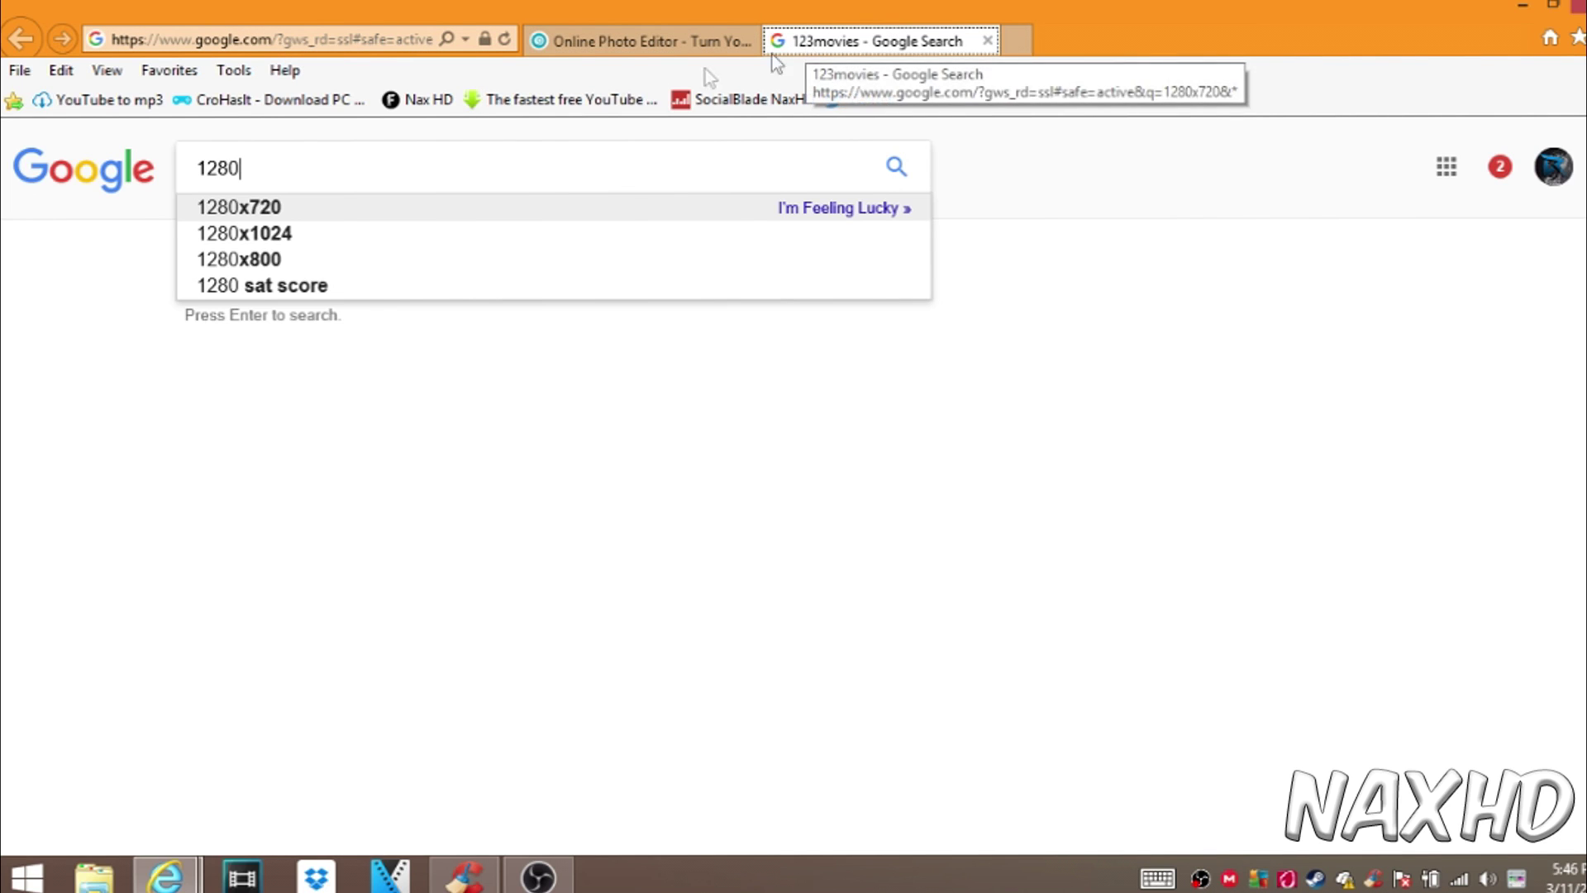
key(Down)
key(Return)
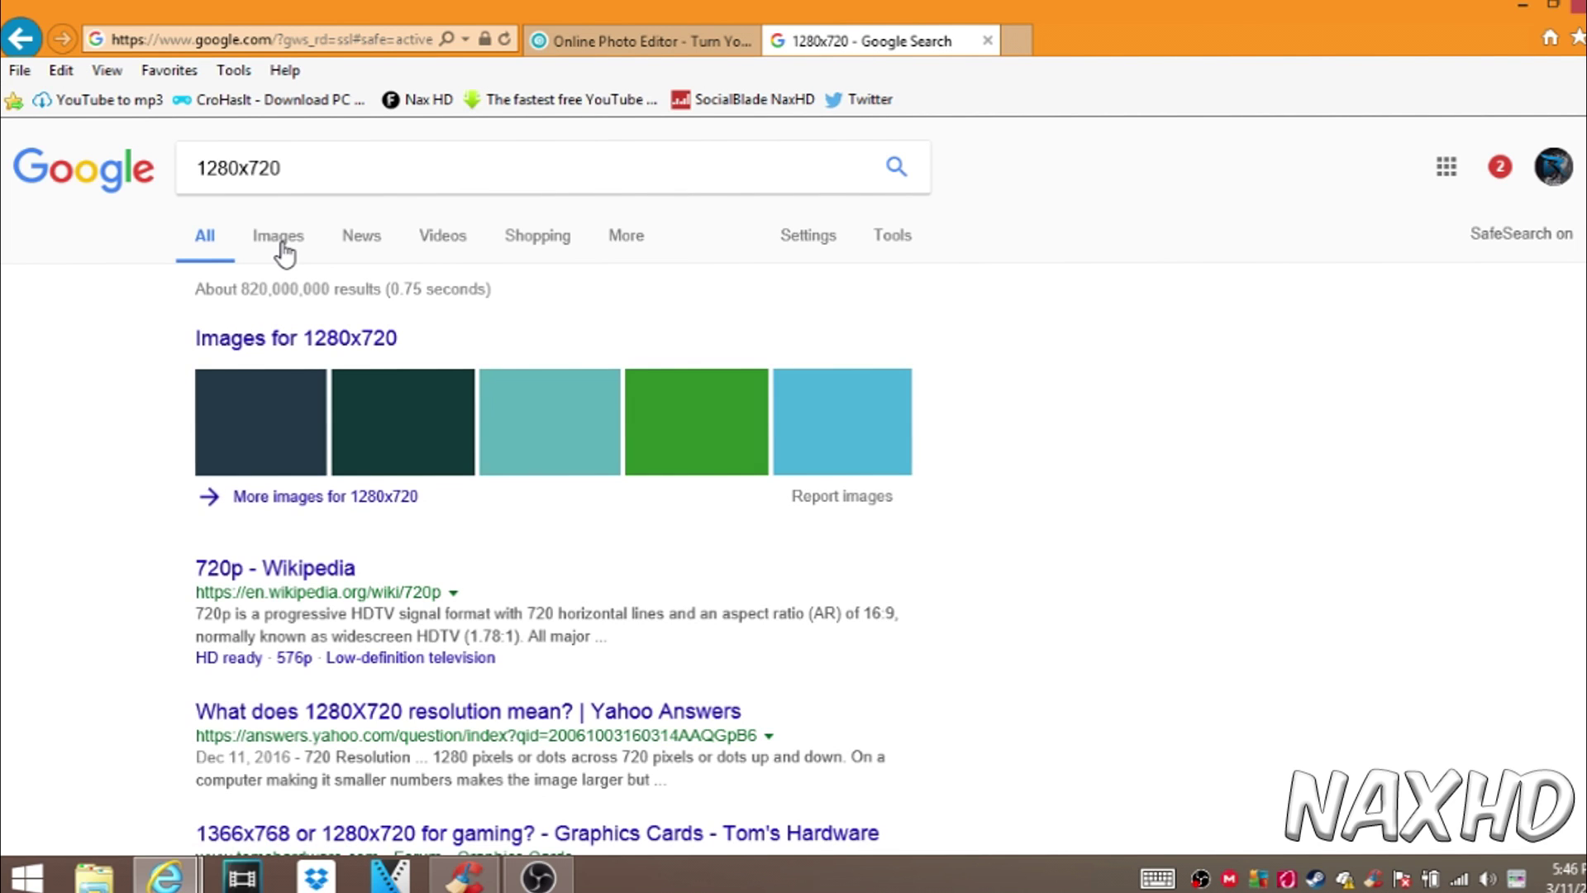
key(Down)
key(Down)
key(Down)
key(Return)
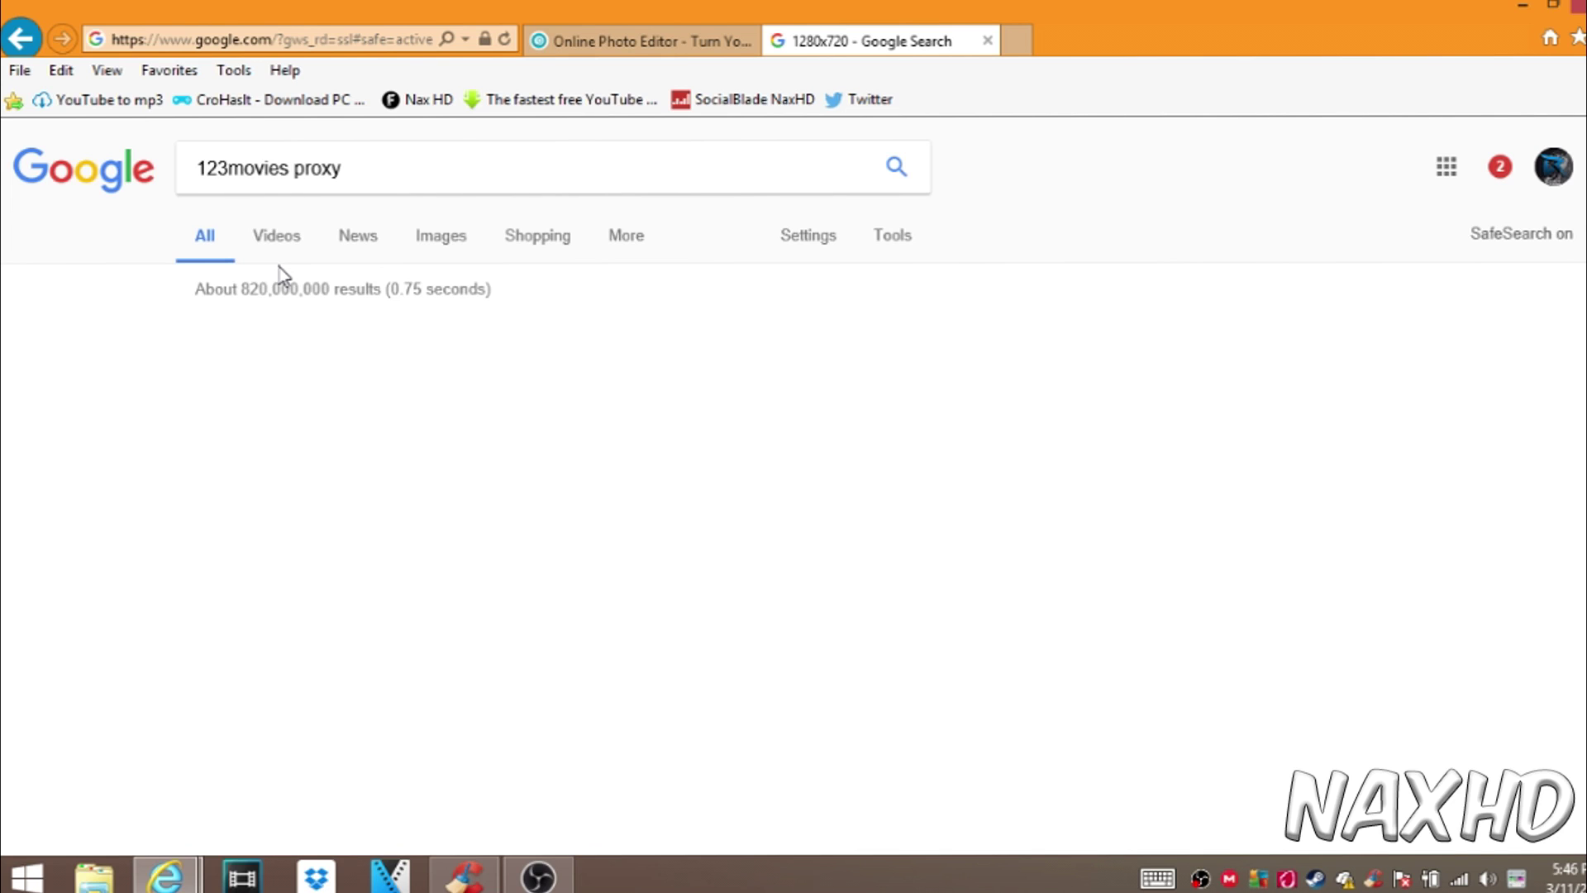
key(BackSpace)
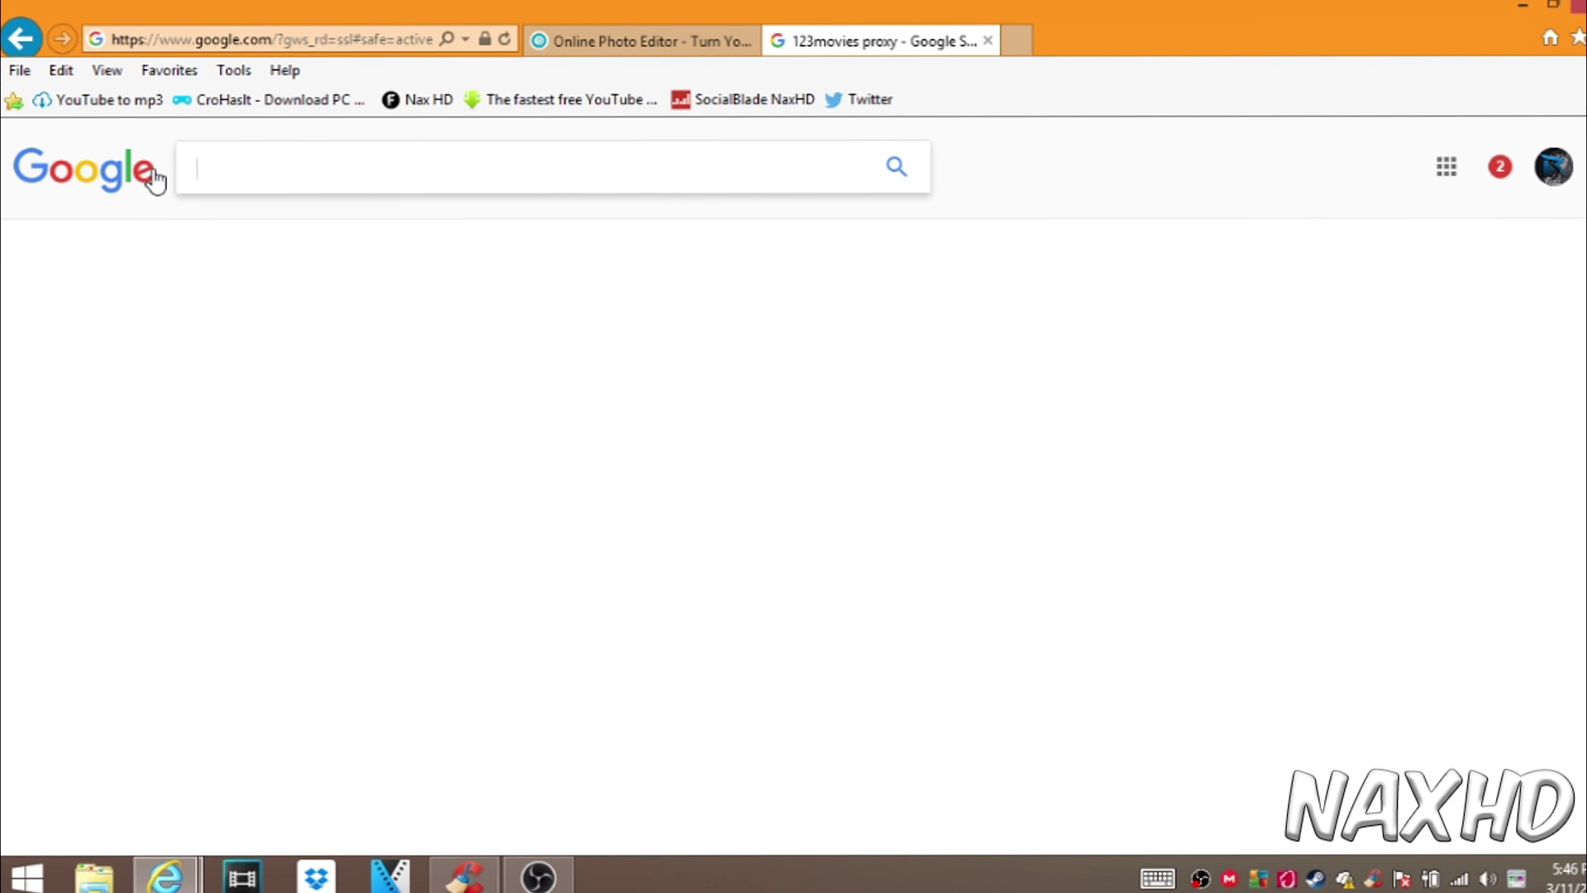
- Search Google for "1280x720 solid color" and show the image results
text(128)
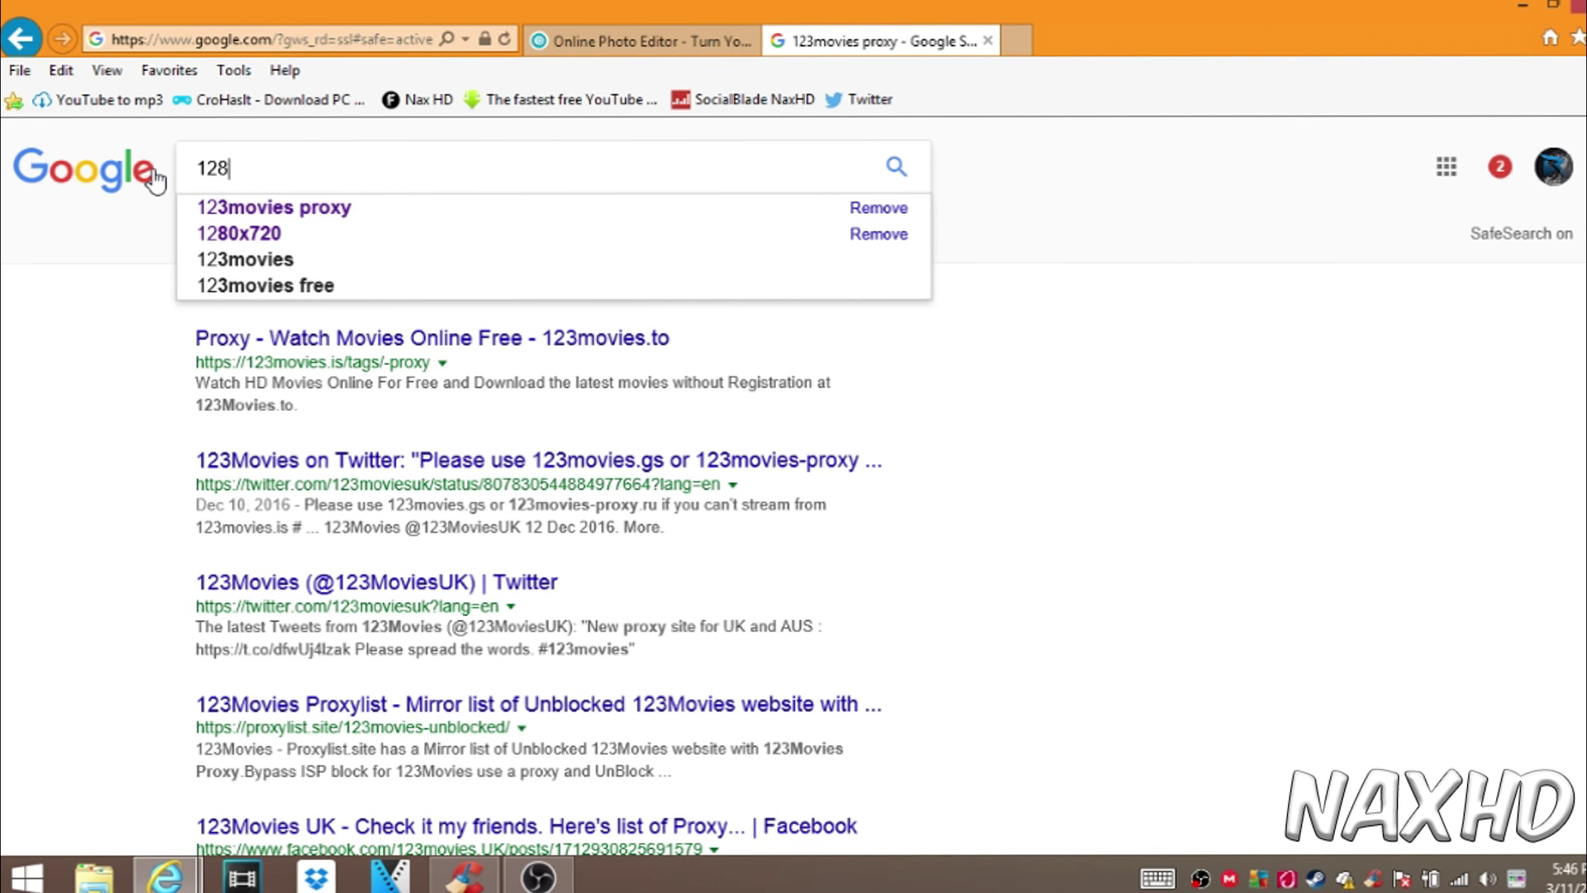
text(0)
click(216, 211)
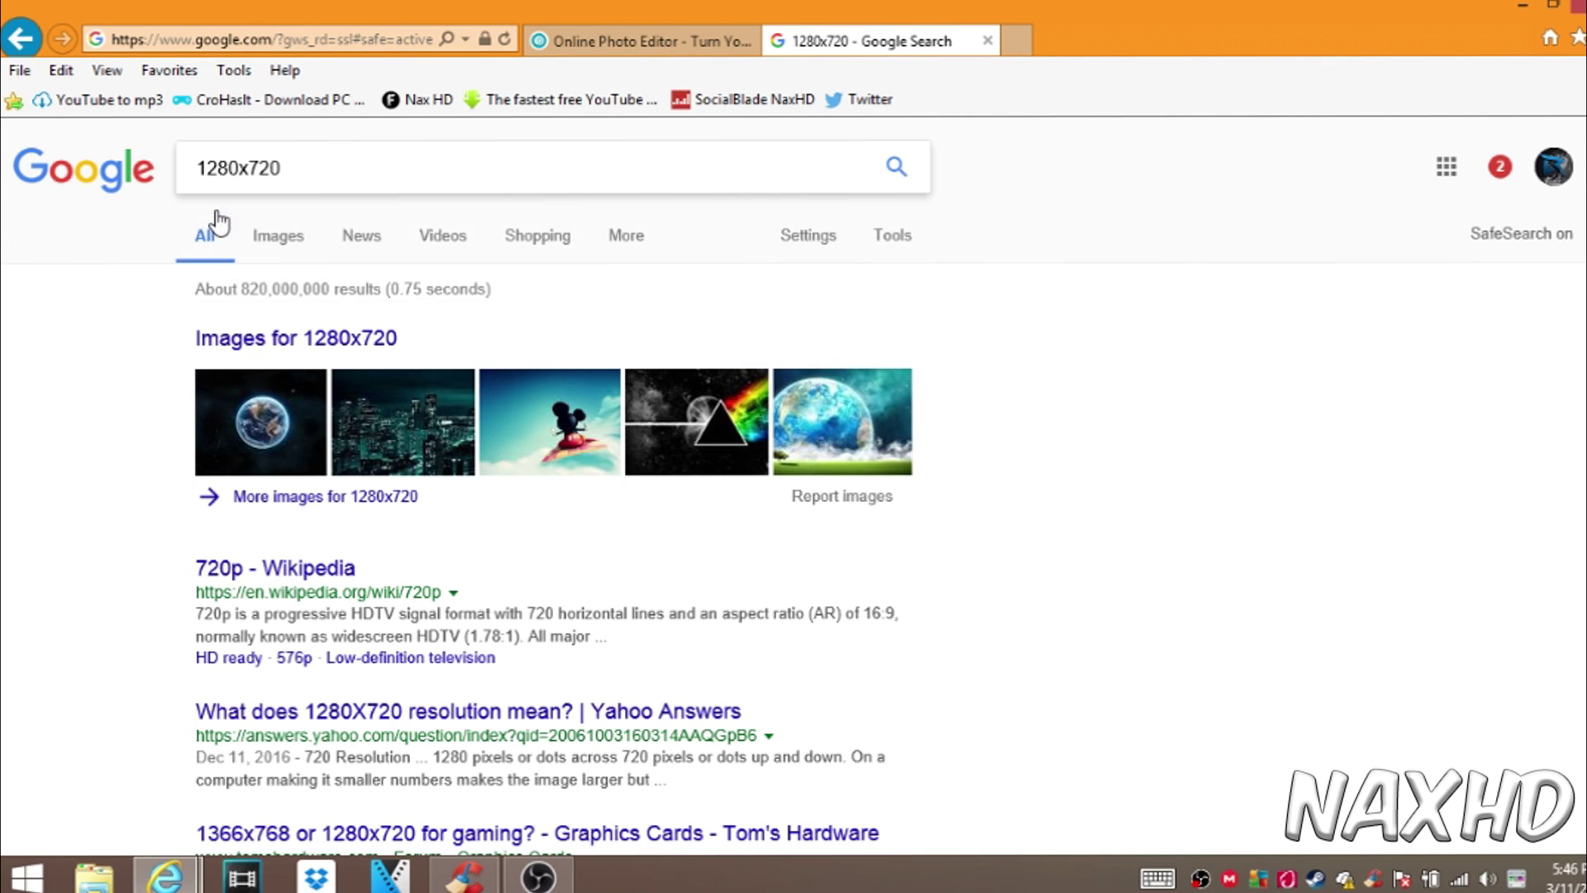
click(316, 172)
text(s)
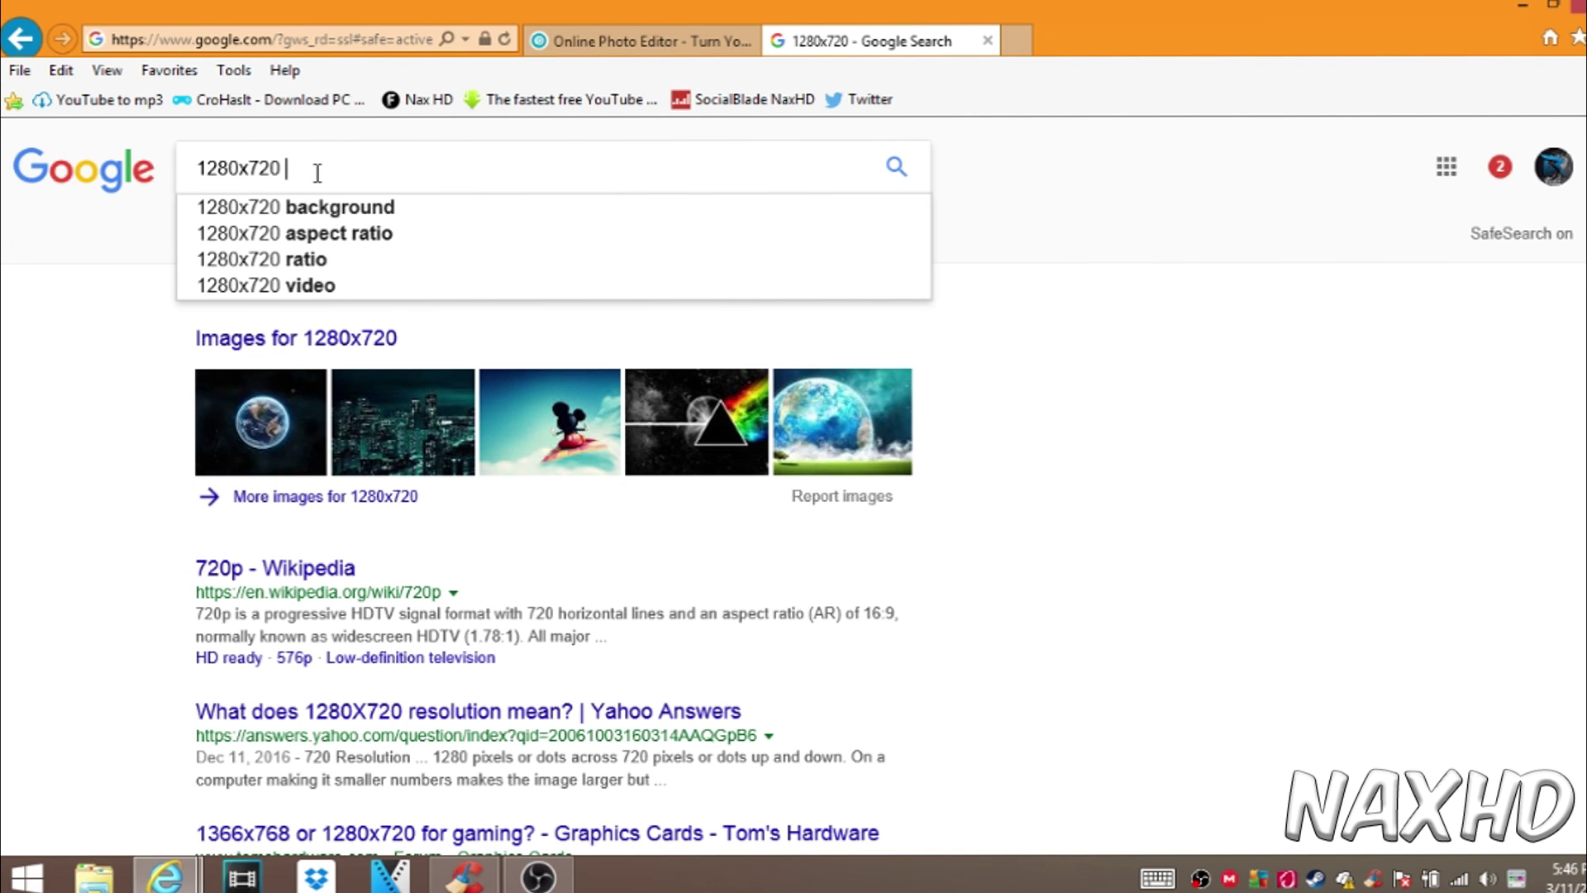
text(ol)
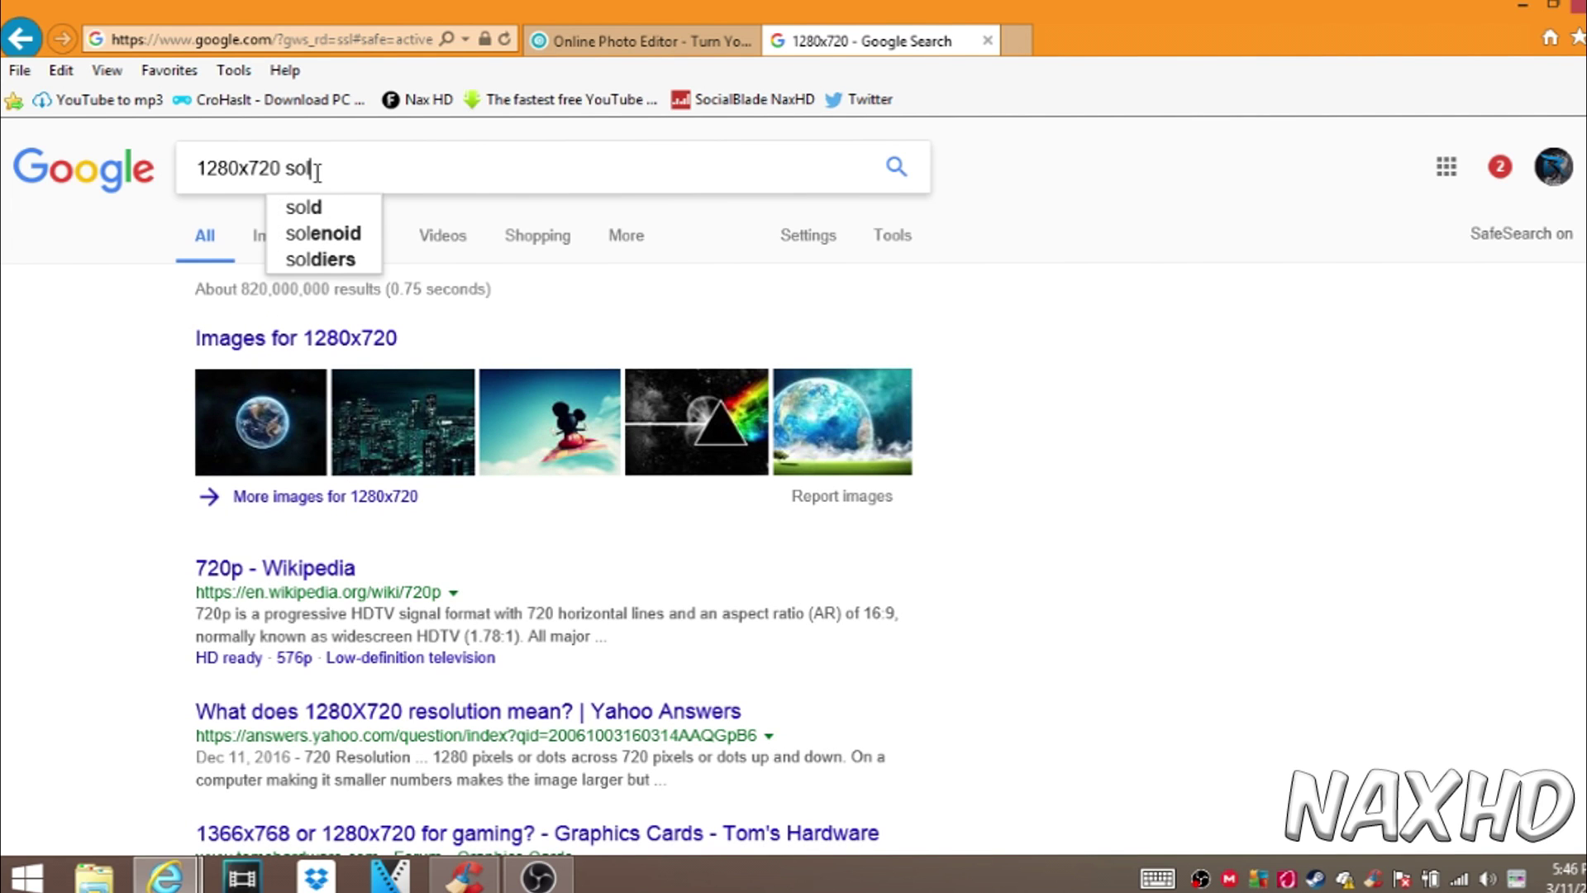
text(i)
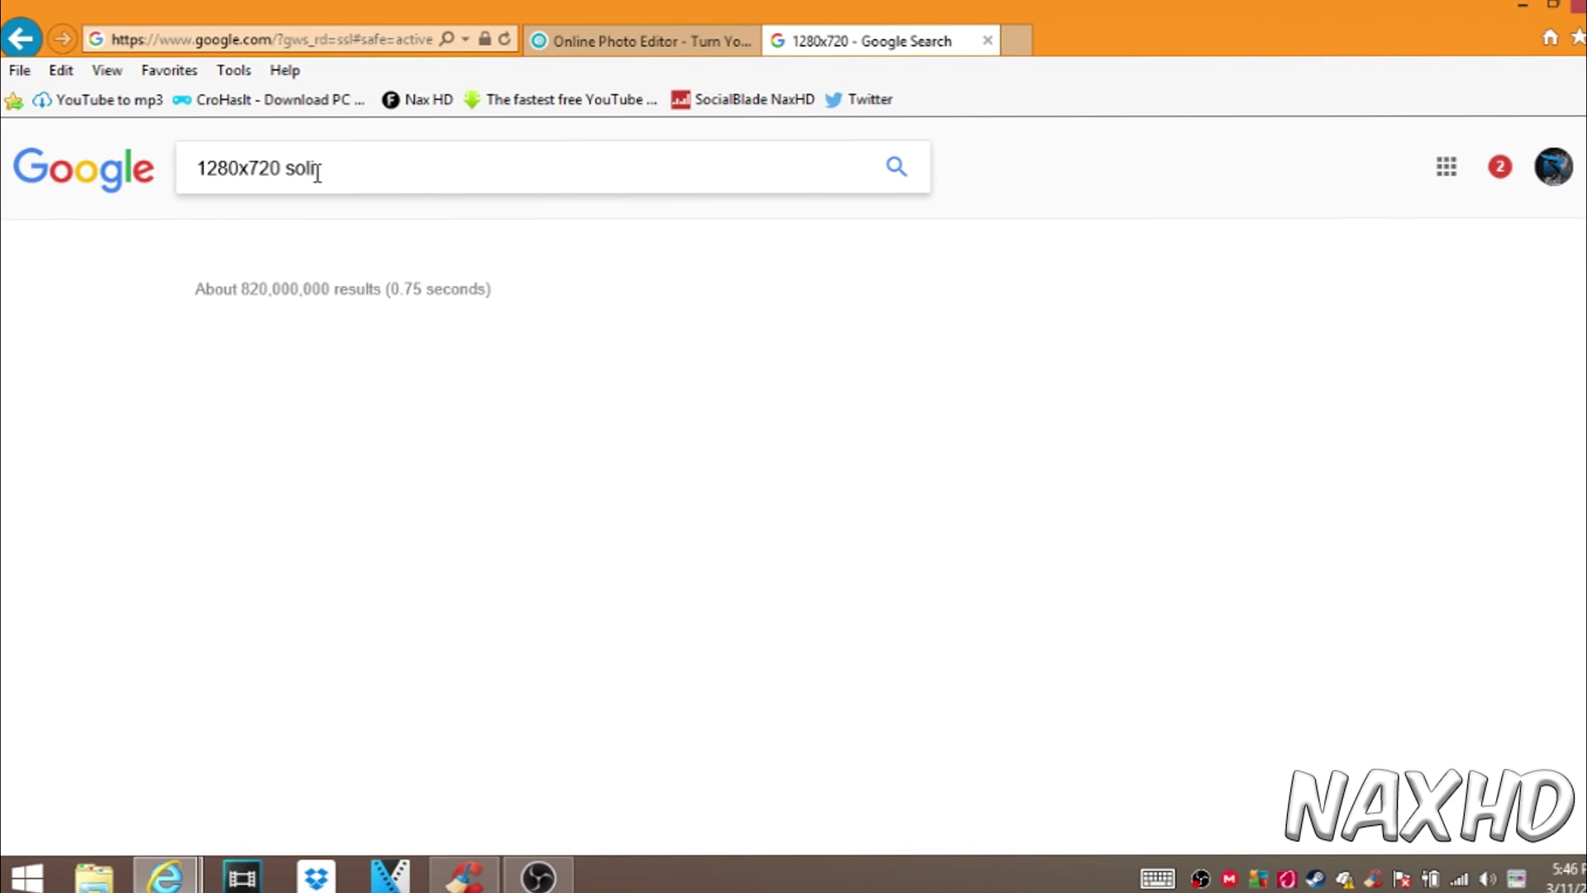
text(dd)
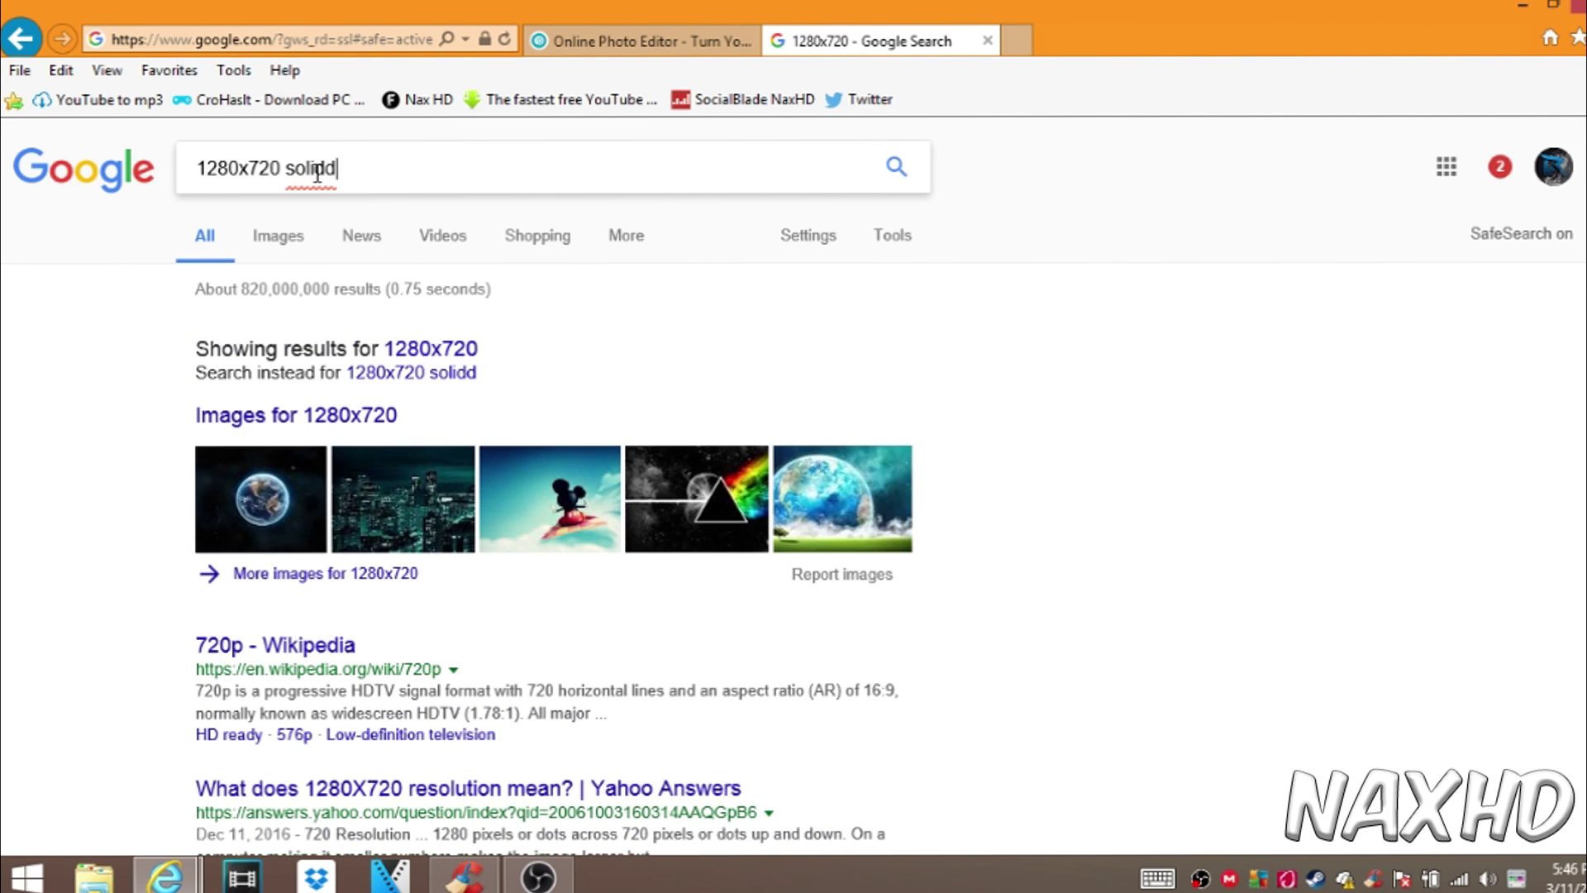
key(BackSpace)
text(c)
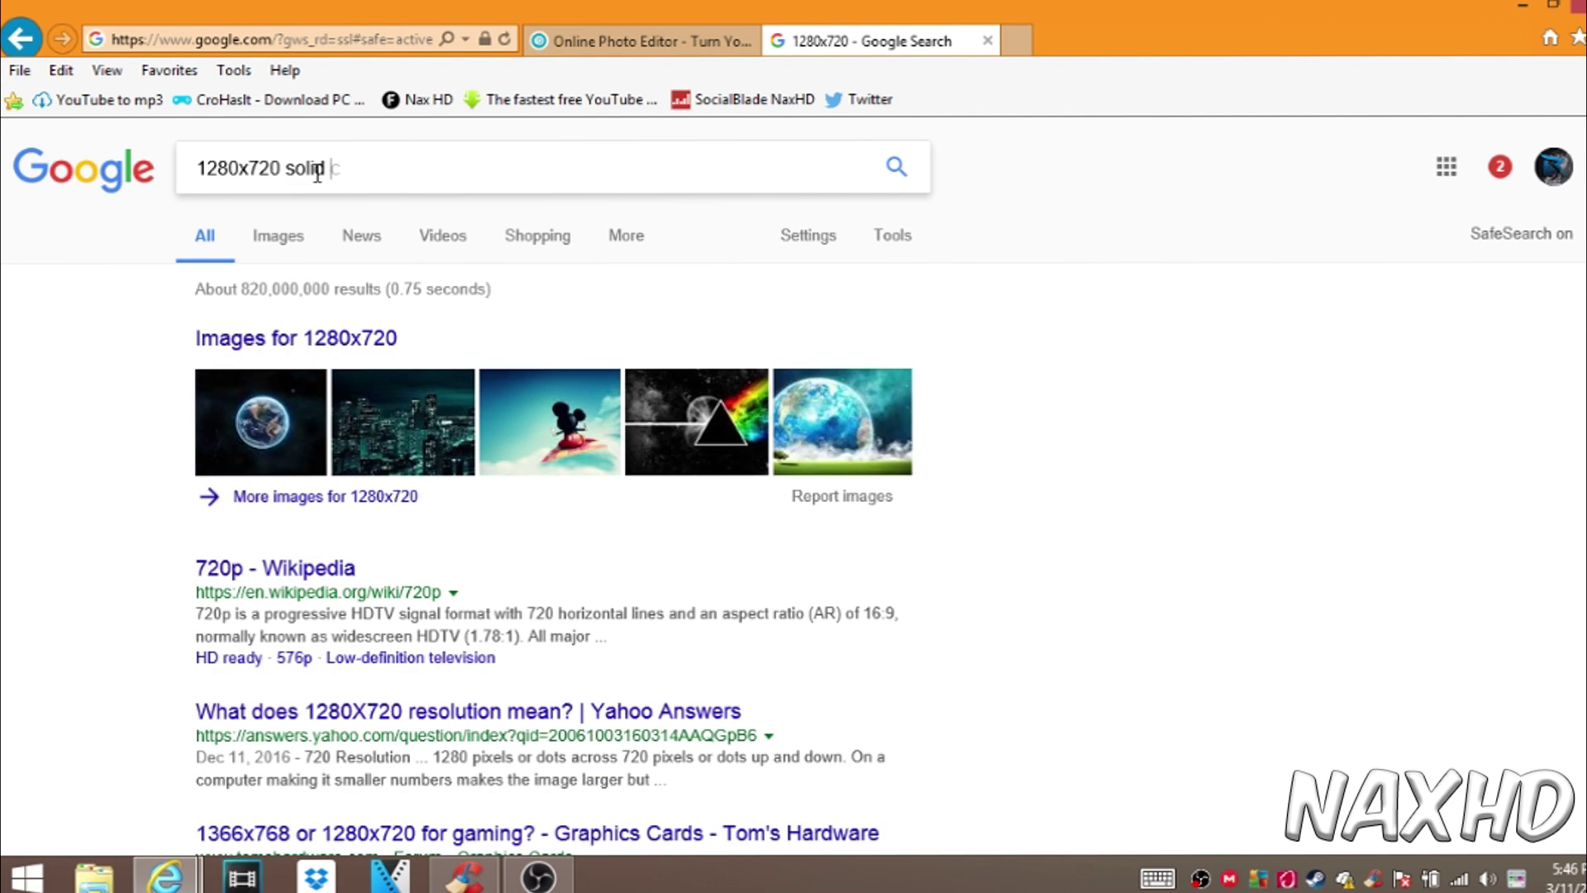
text(olor)
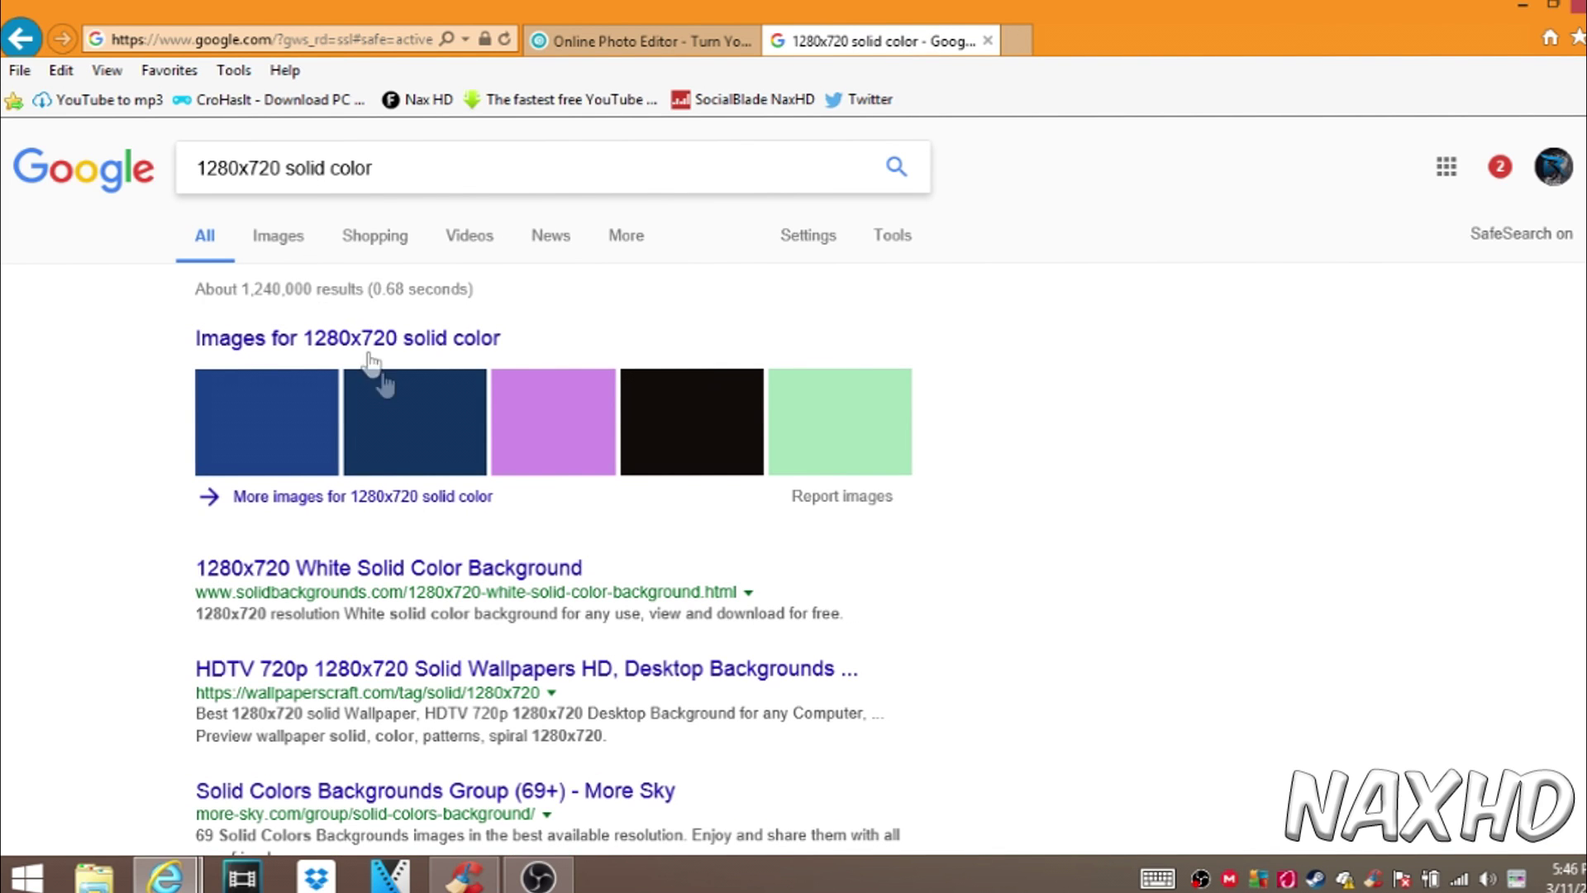
click(304, 244)
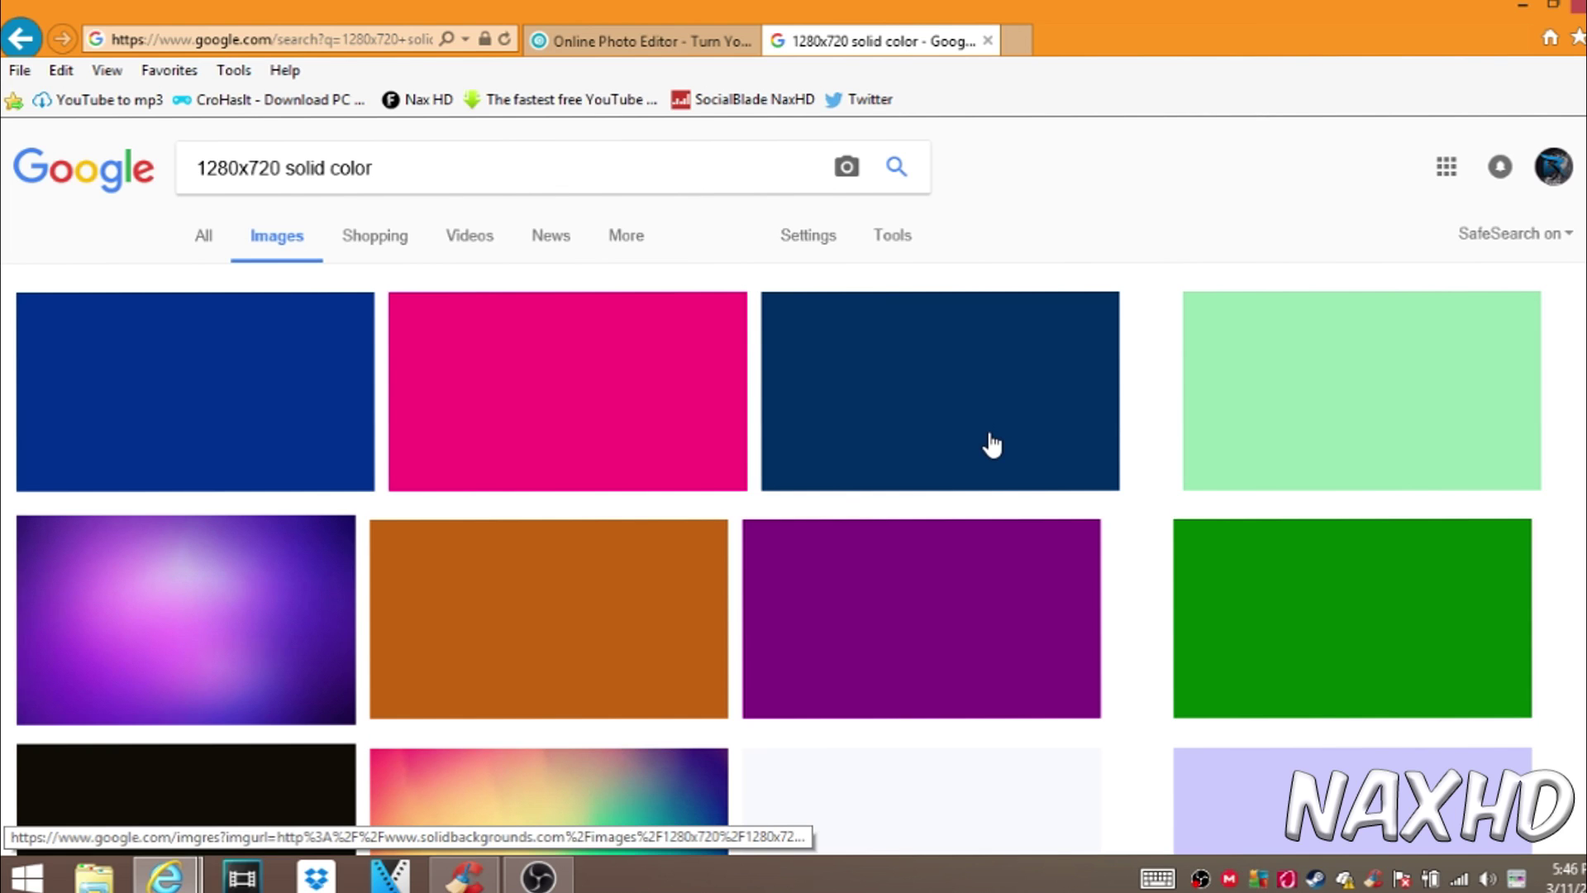
- Save the Air Force dark blue solid color background to the computer as a JPEG under its suggested file name
click(206, 456)
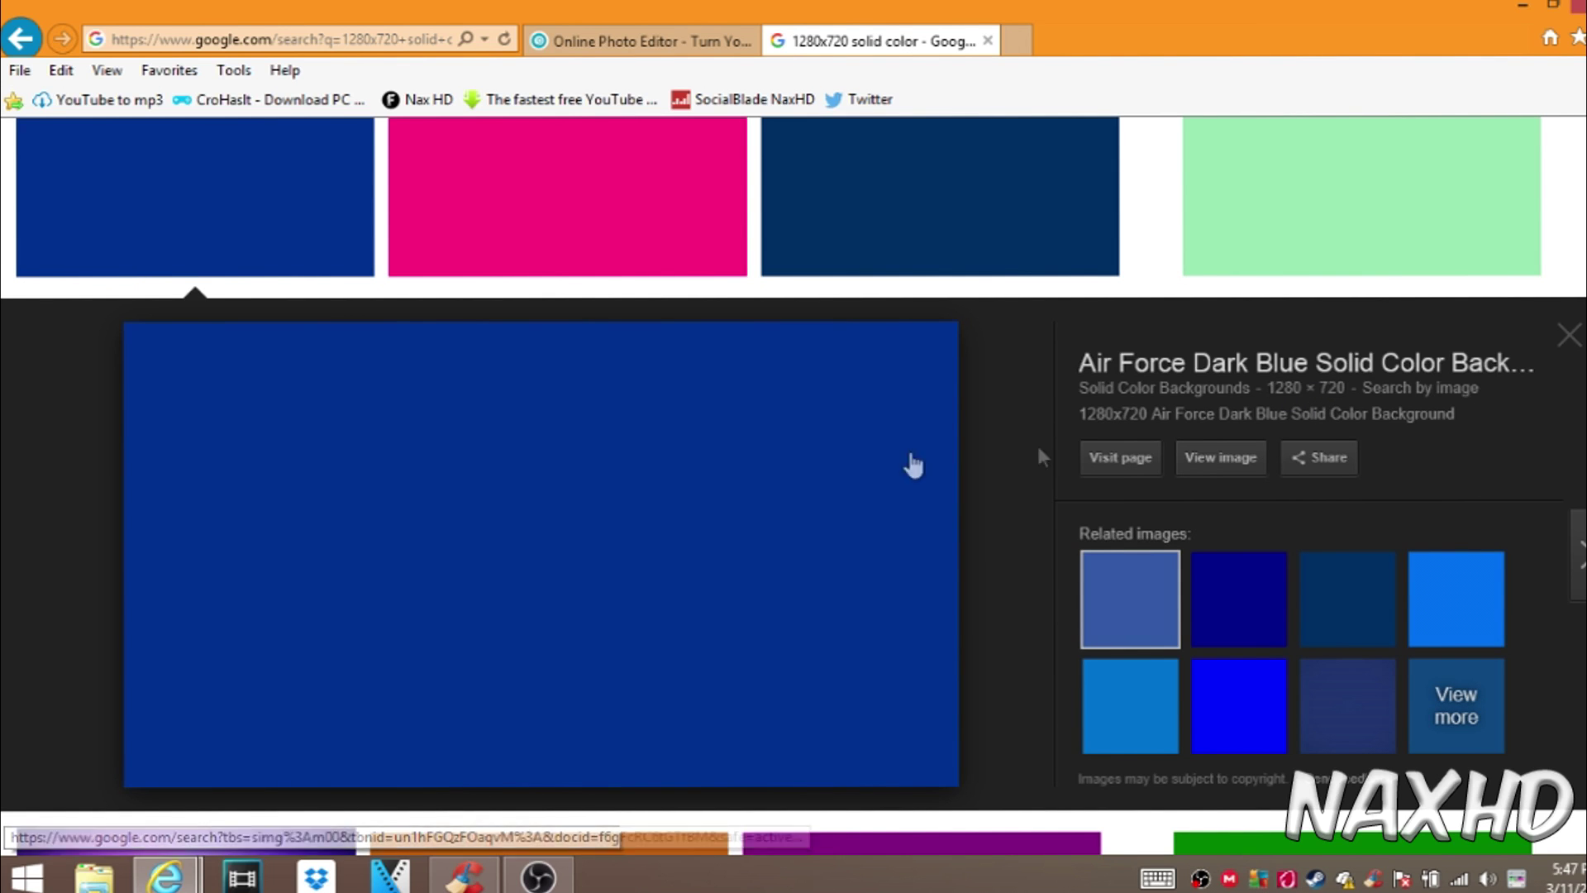
right_click(835, 470)
click(716, 442)
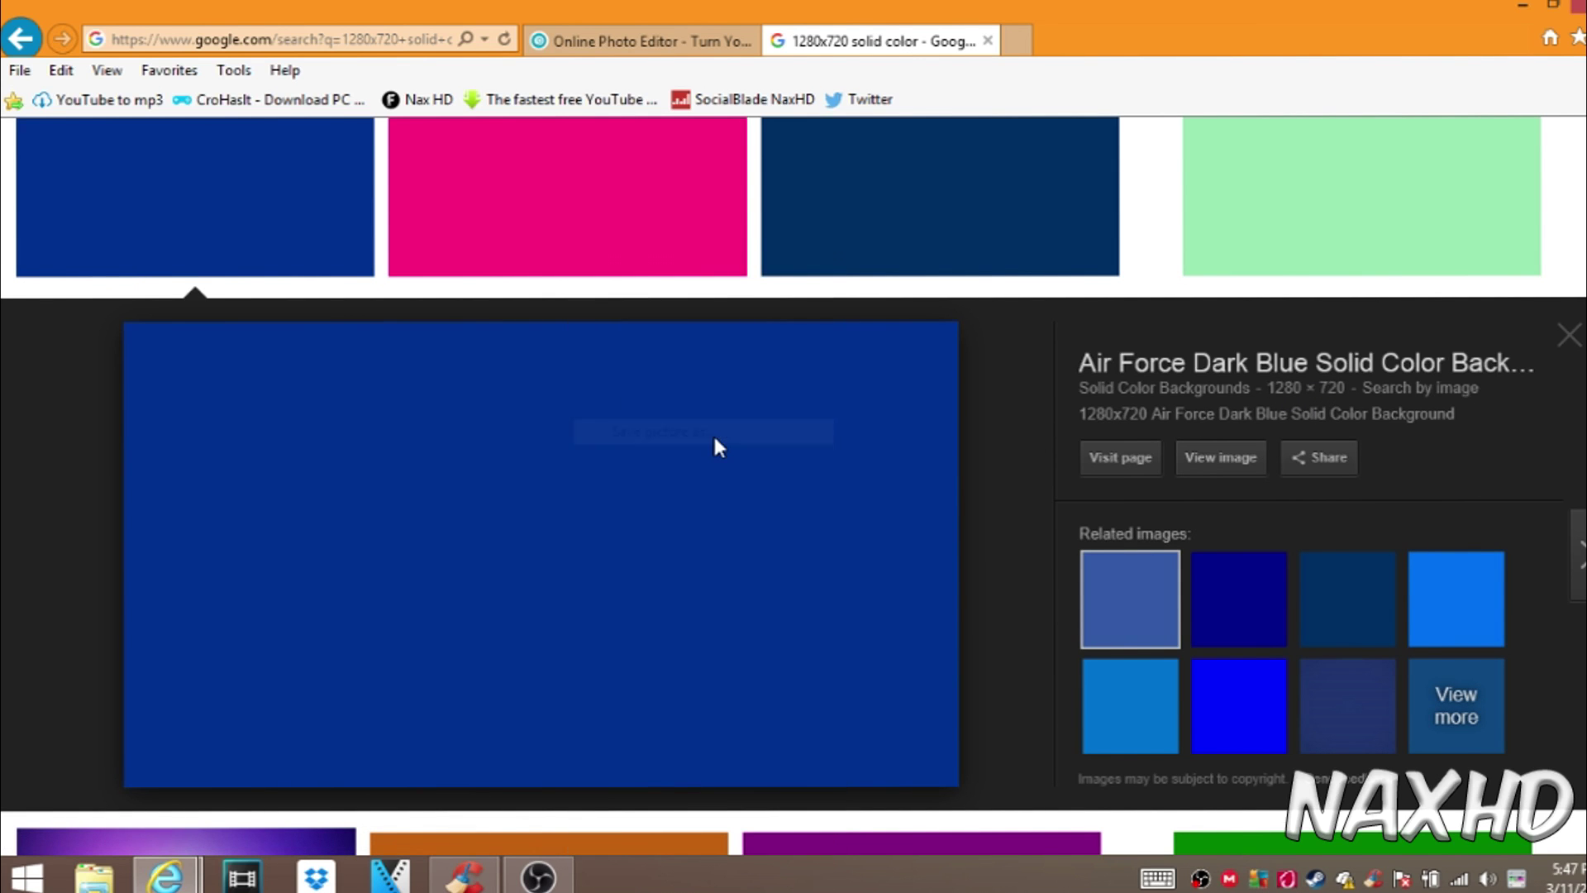
click(668, 522)
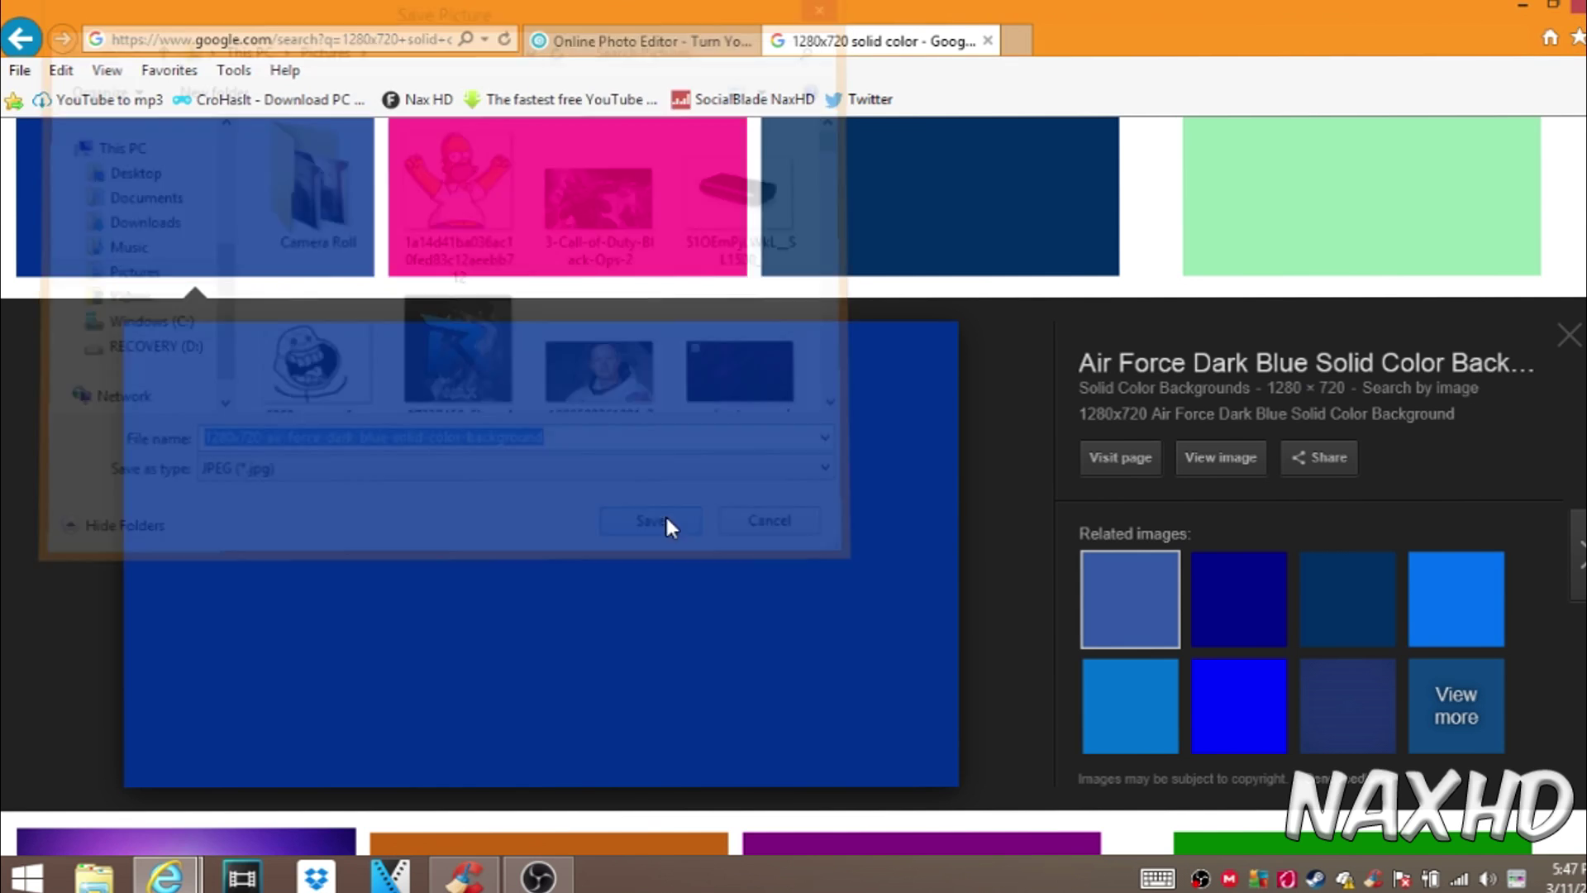
- Add the photo 1280x720-air-force-dark-blue-solid-color-background from the computer to the FotoJet design and place it near the middle of the canvas
click(687, 52)
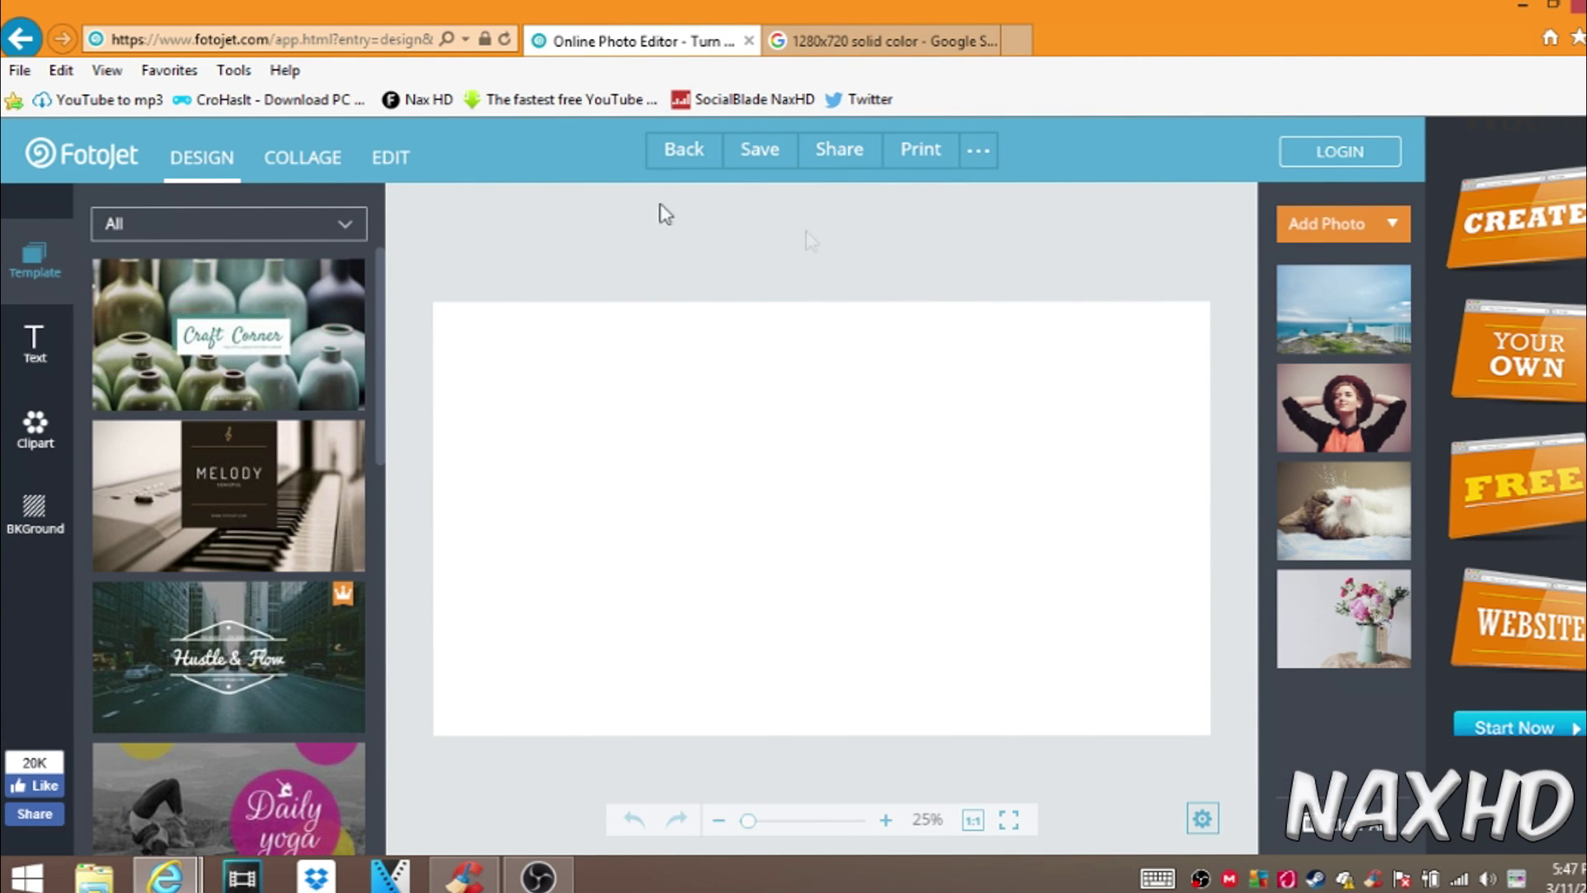
click(1365, 230)
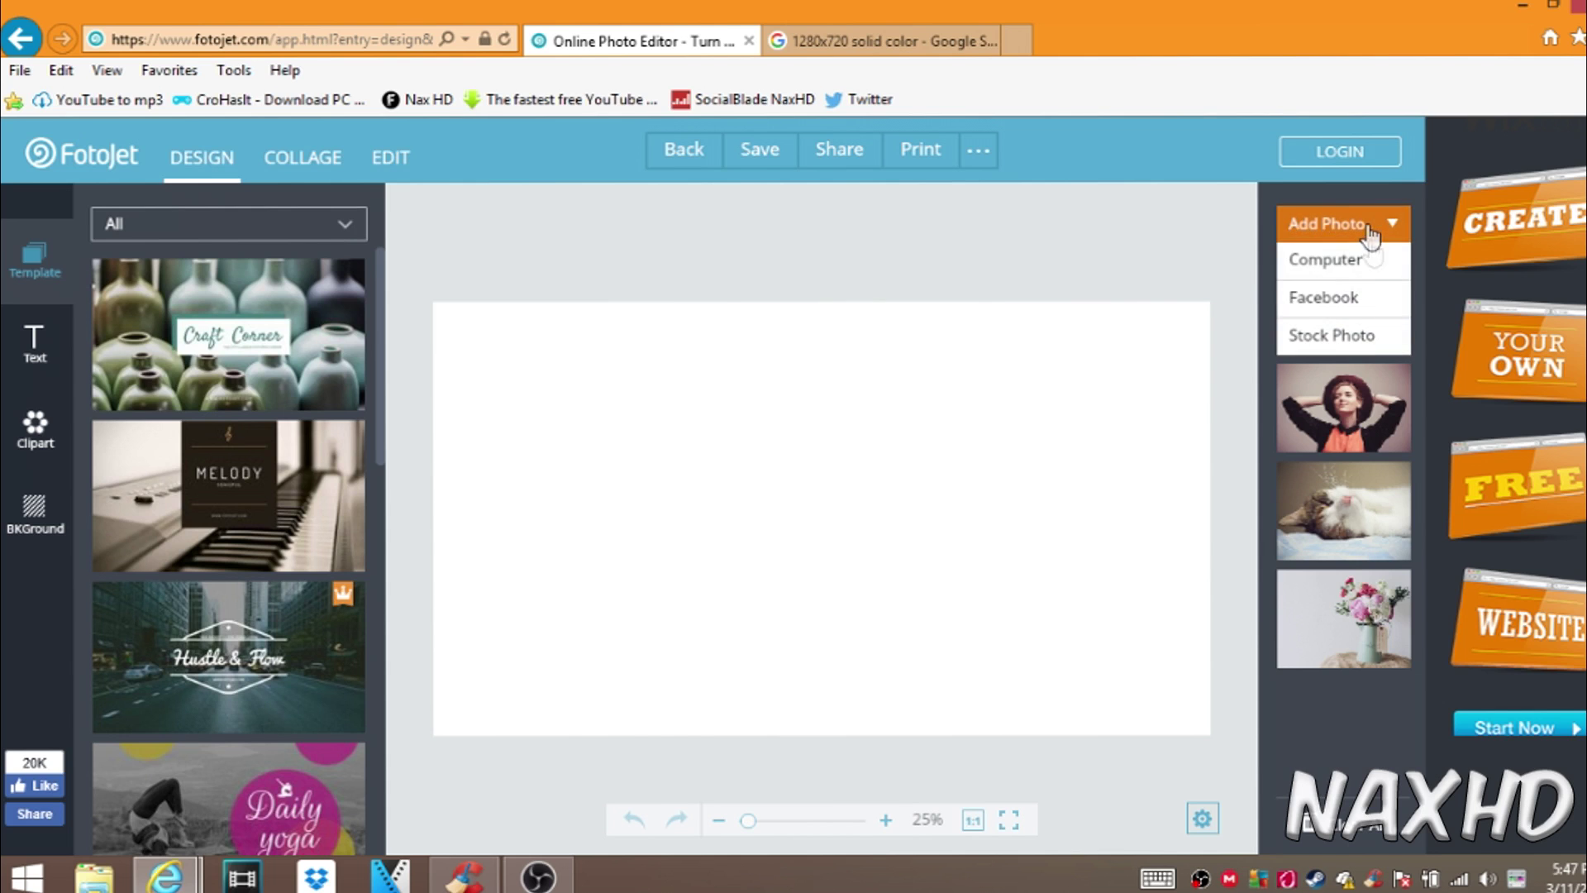
click(1327, 259)
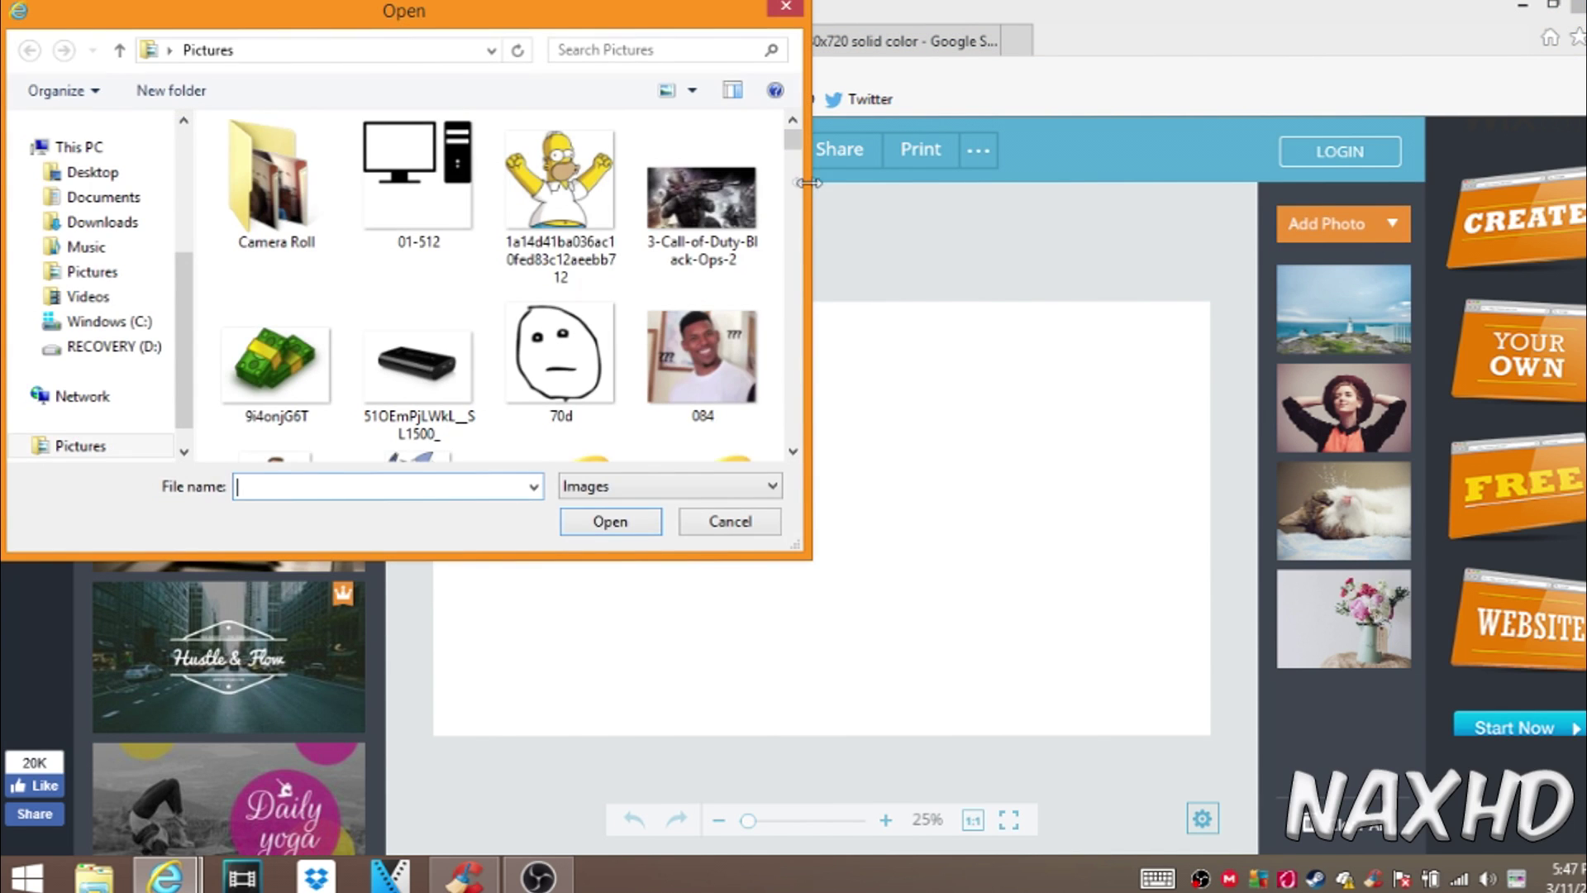
drag(796, 137, 796, 161)
scroll(590, 174, up, 1)
click(590, 173)
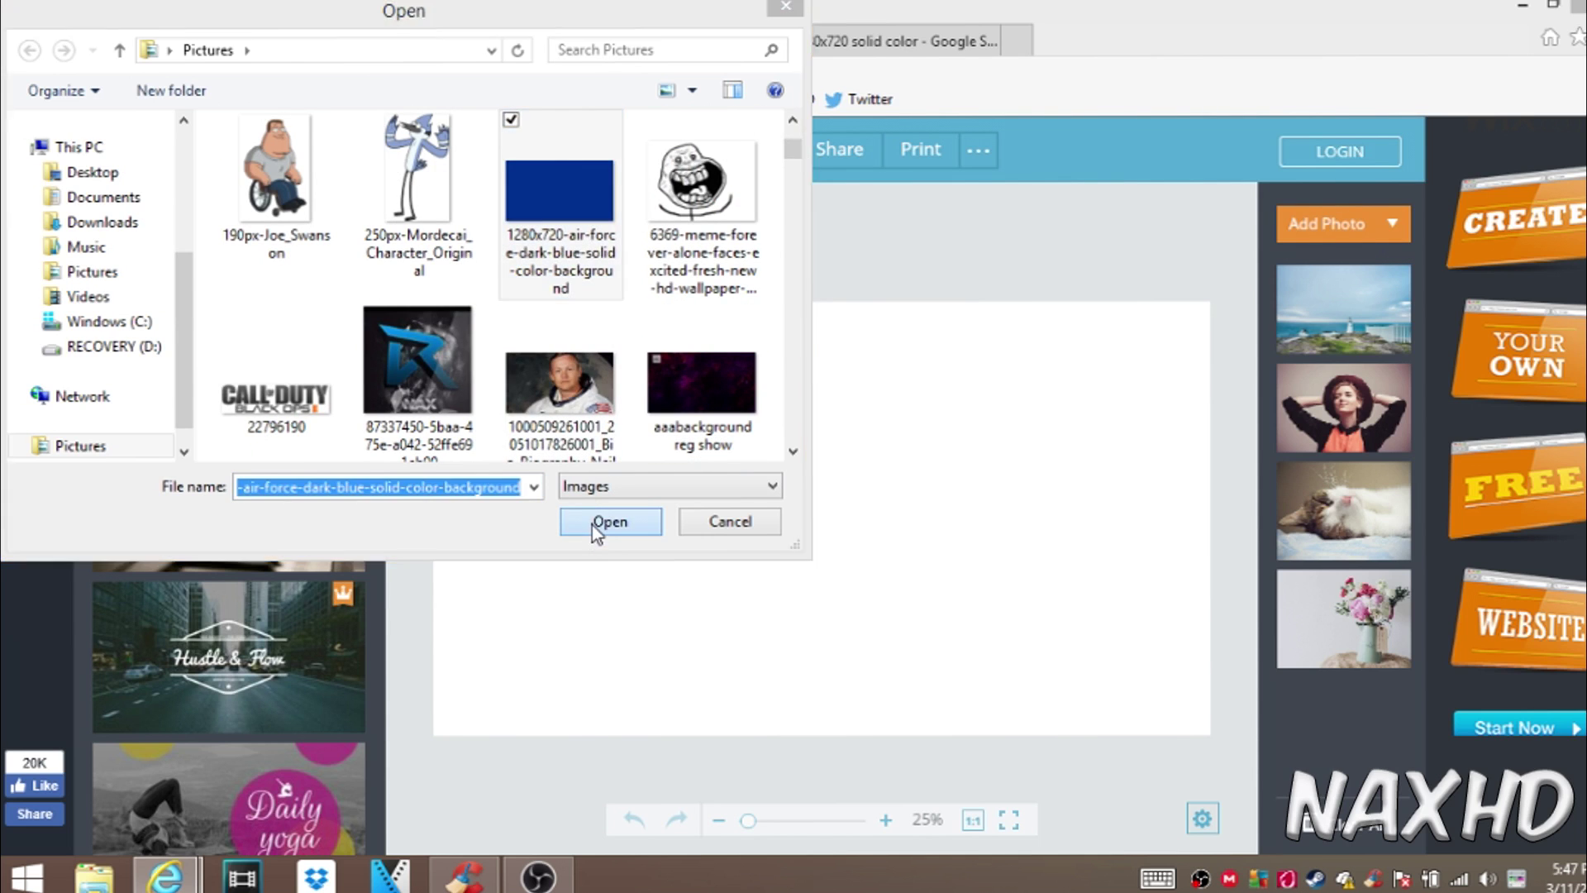
click(591, 524)
mouse_move(1330, 320)
drag(1329, 326, 791, 505)
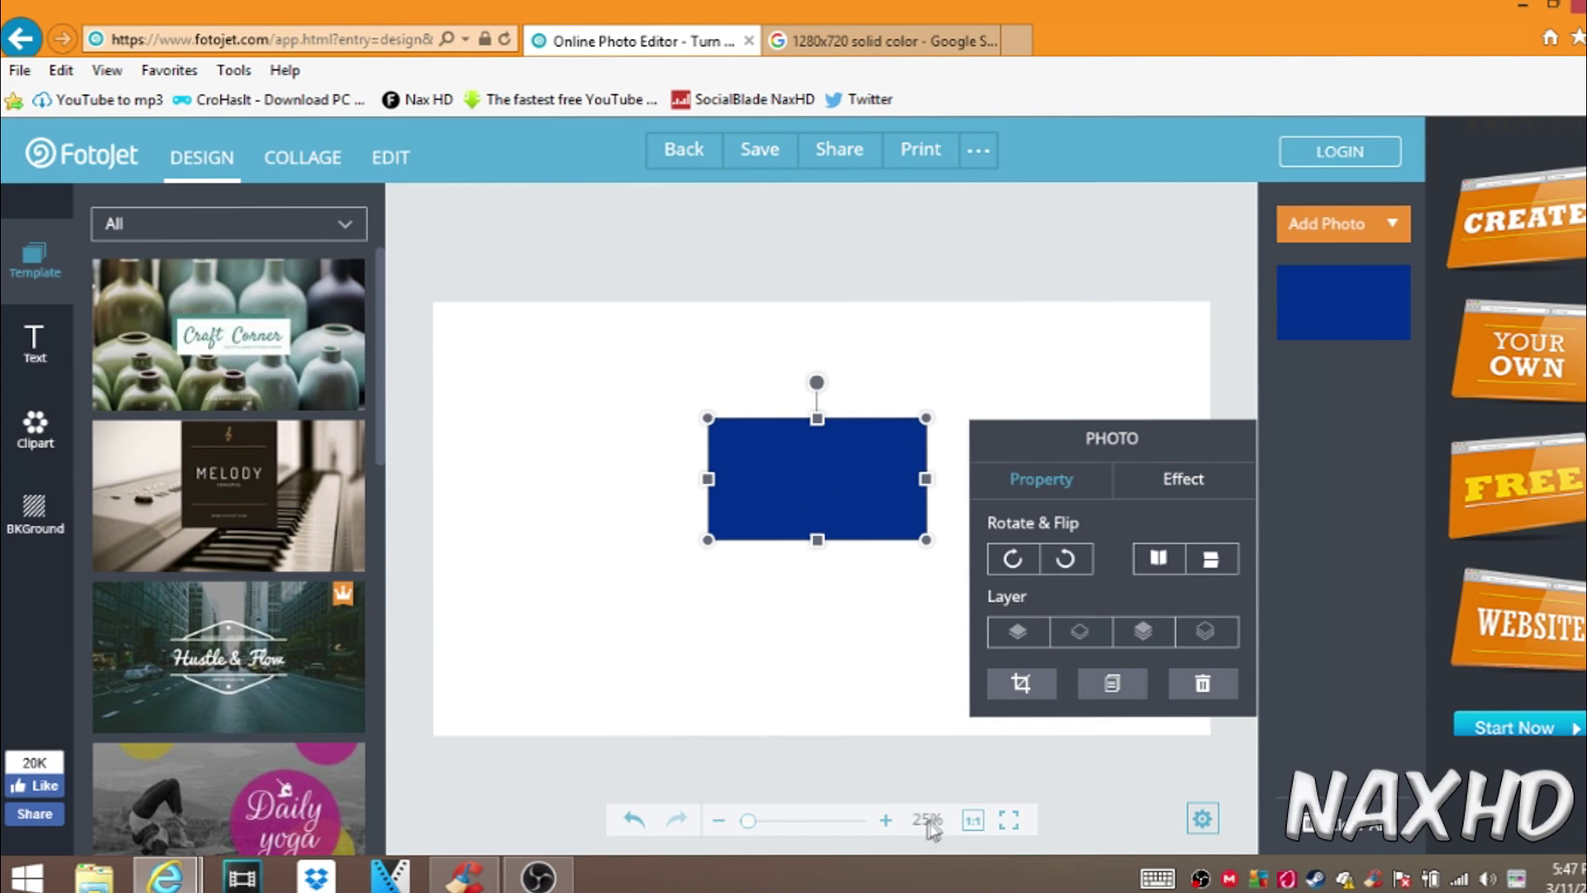
- Move the blue photo into the lower-left corner of the banner canvas
drag(754, 819, 765, 823)
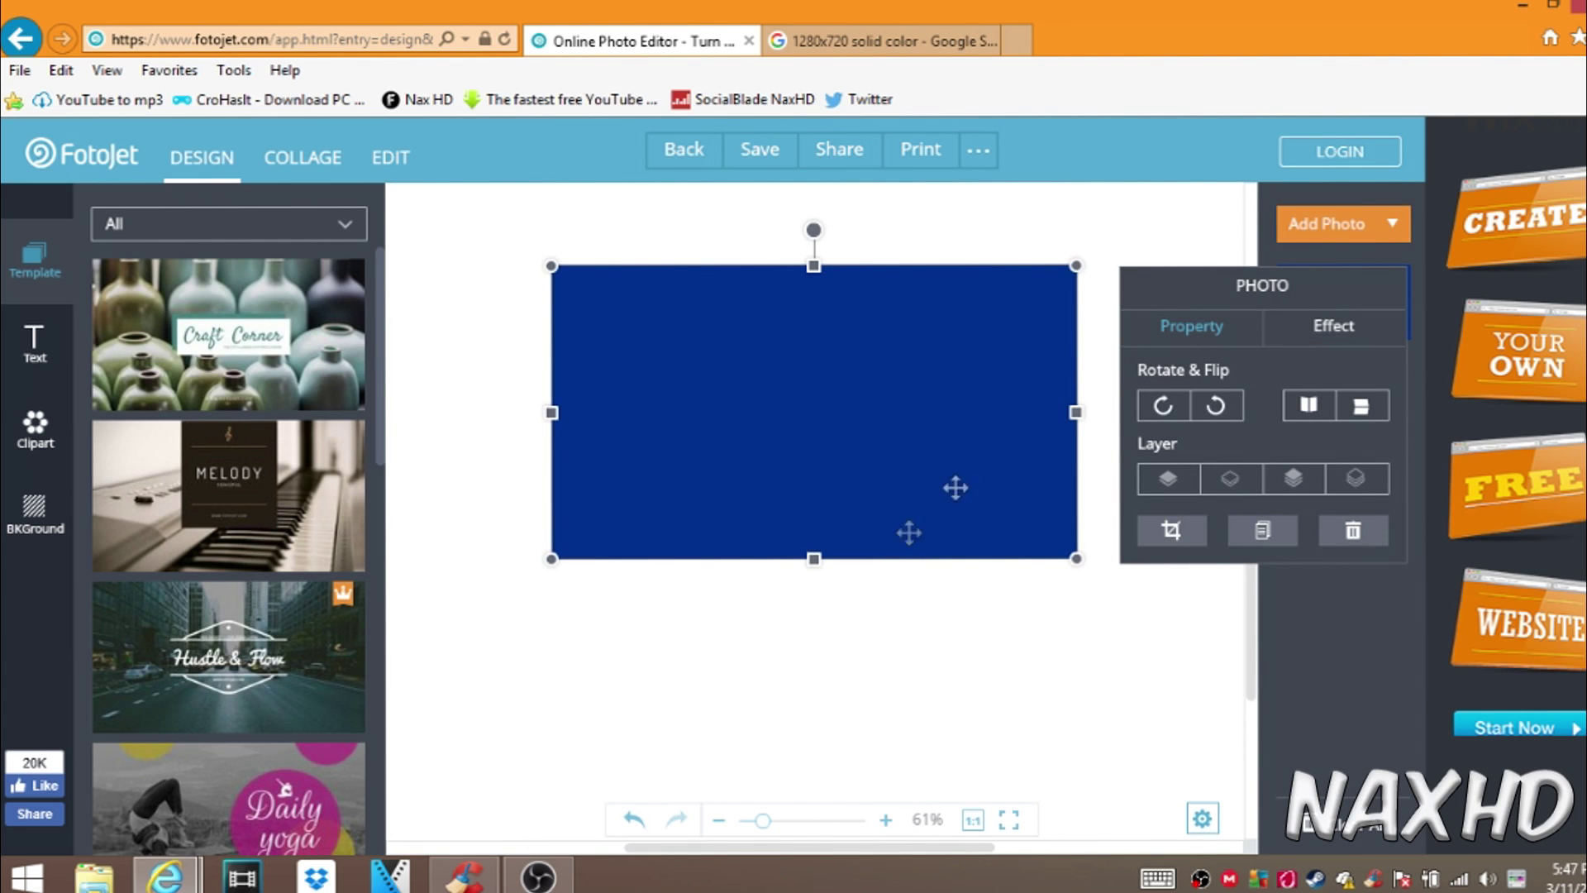
scroll(808, 691, down, 1)
drag(757, 822, 733, 826)
click(774, 756)
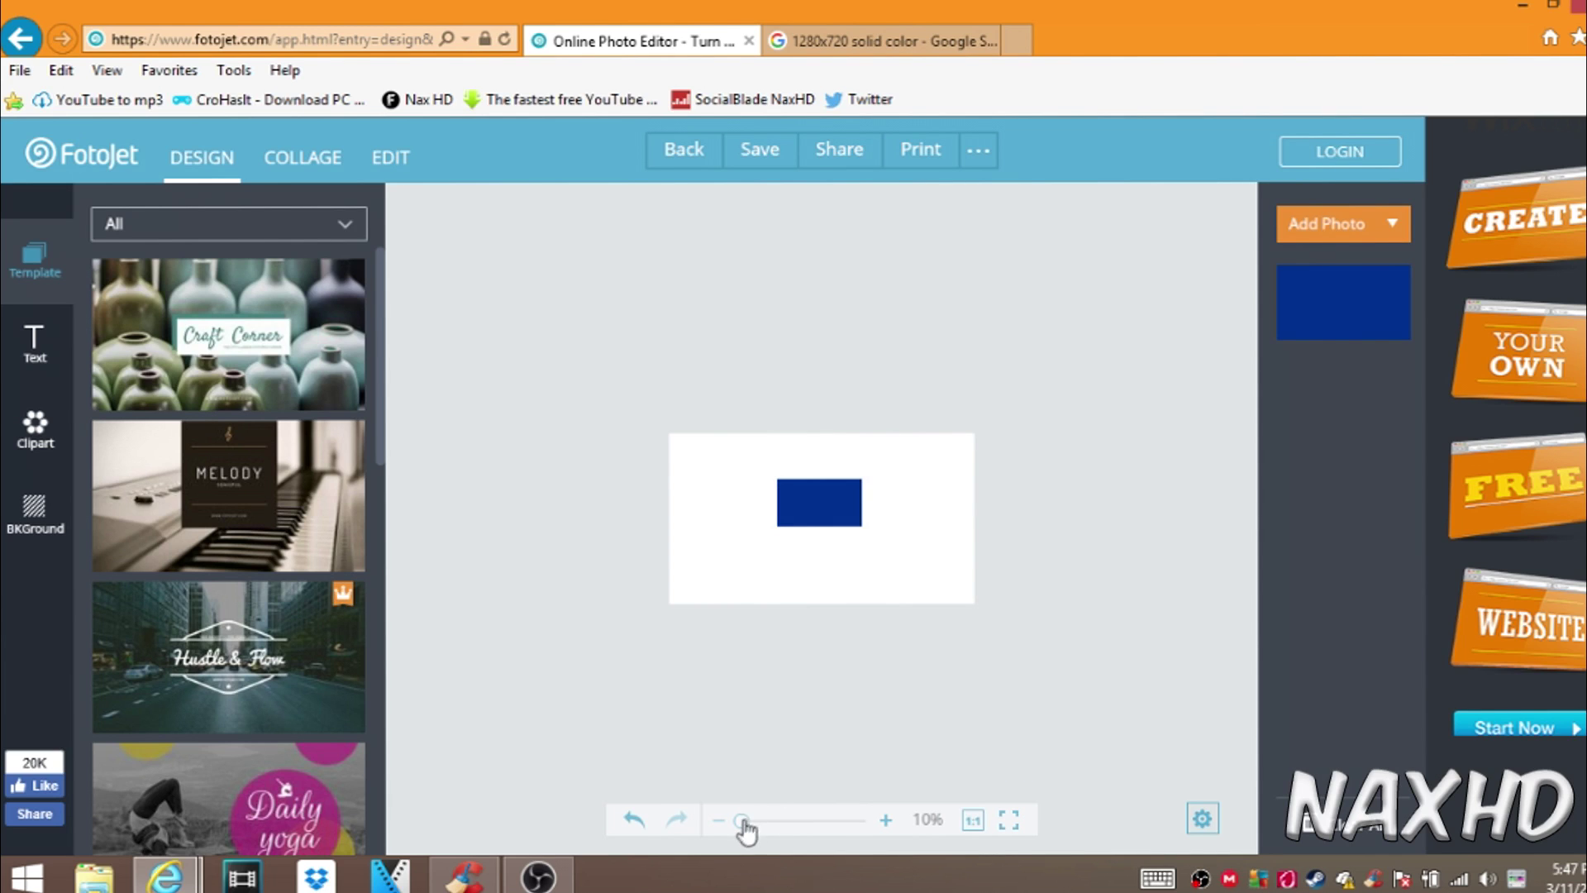
drag(743, 823, 747, 824)
drag(798, 502, 595, 652)
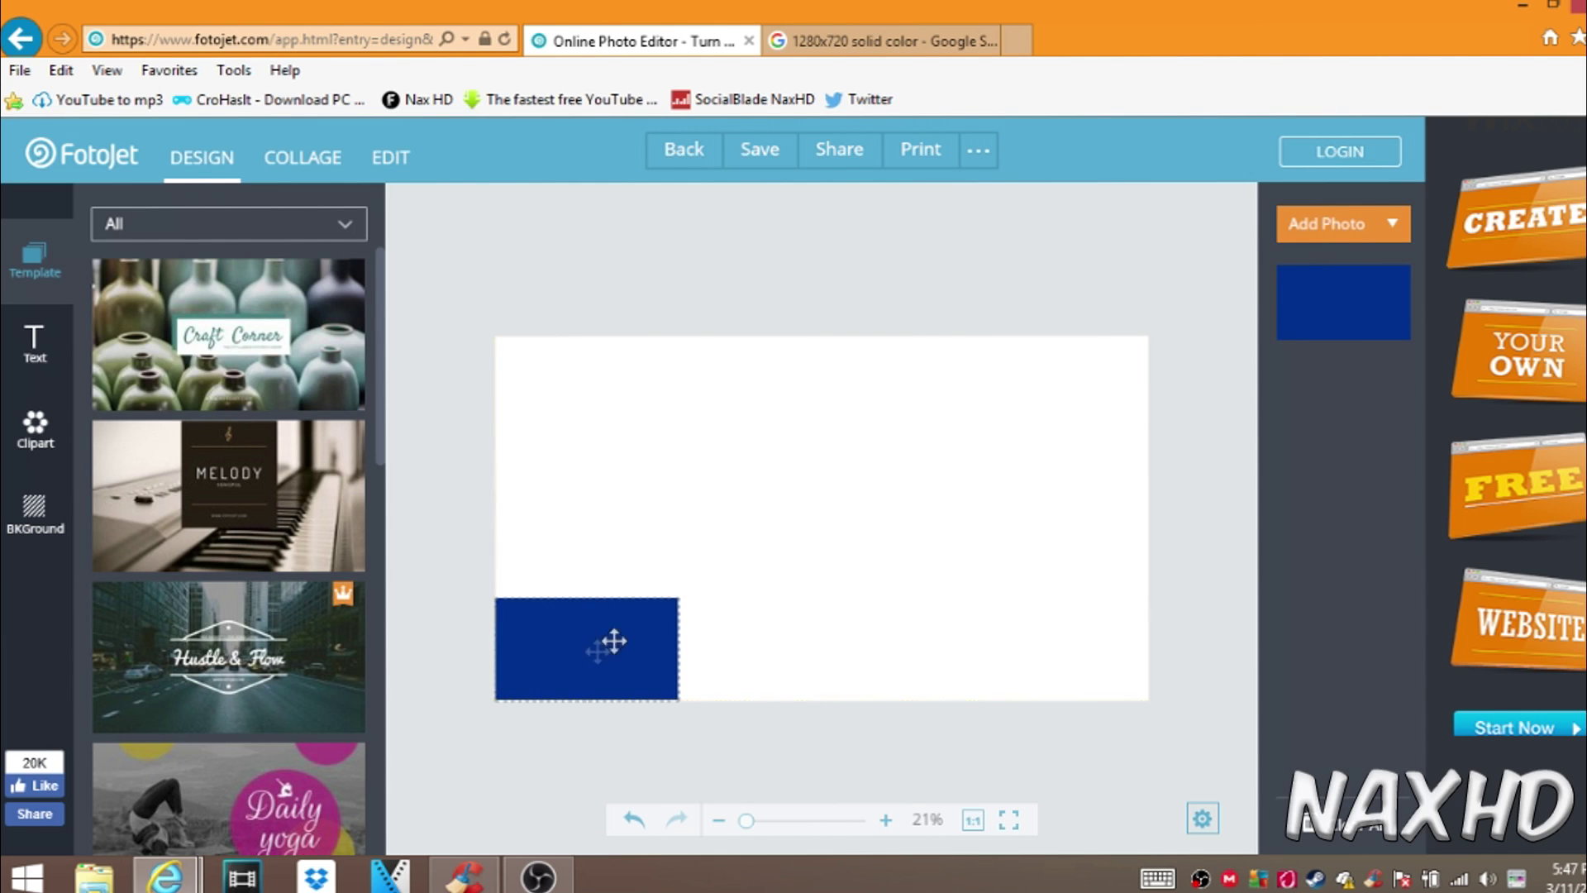
- Enlarge the blue photo from the lower-left corner until it covers the whole banner canvas
click(672, 601)
drag(676, 597, 1146, 335)
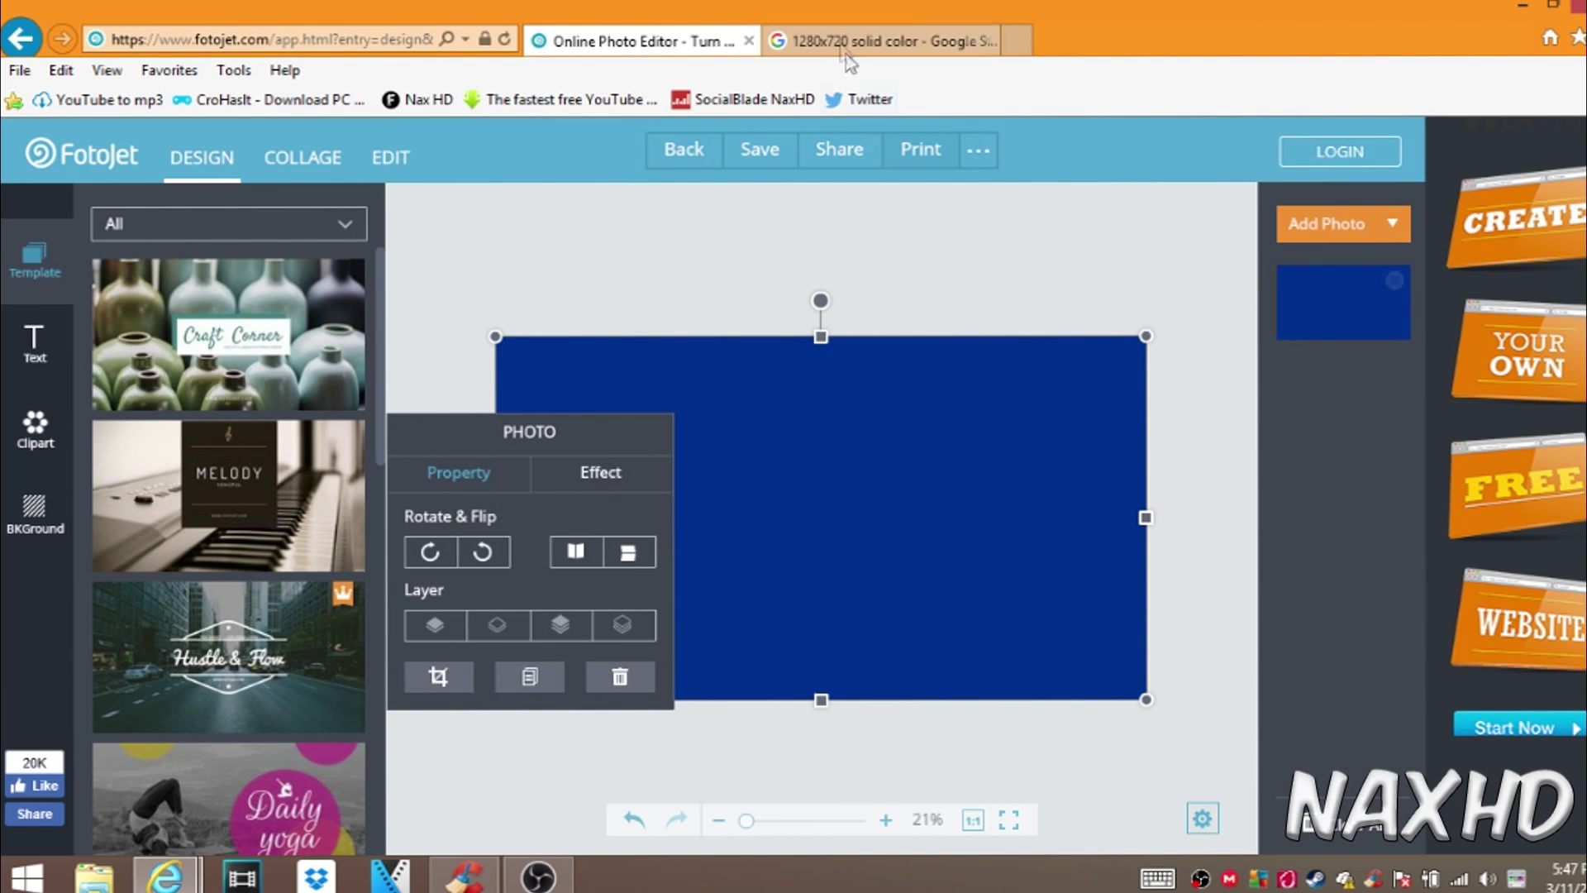
- Search Google Images for "thumb up" and preview the orange thumbs-up clipart from ClipartFest
click(878, 41)
scroll(798, 246, up, 3)
drag(549, 152, 4, 219)
key(BackSpace)
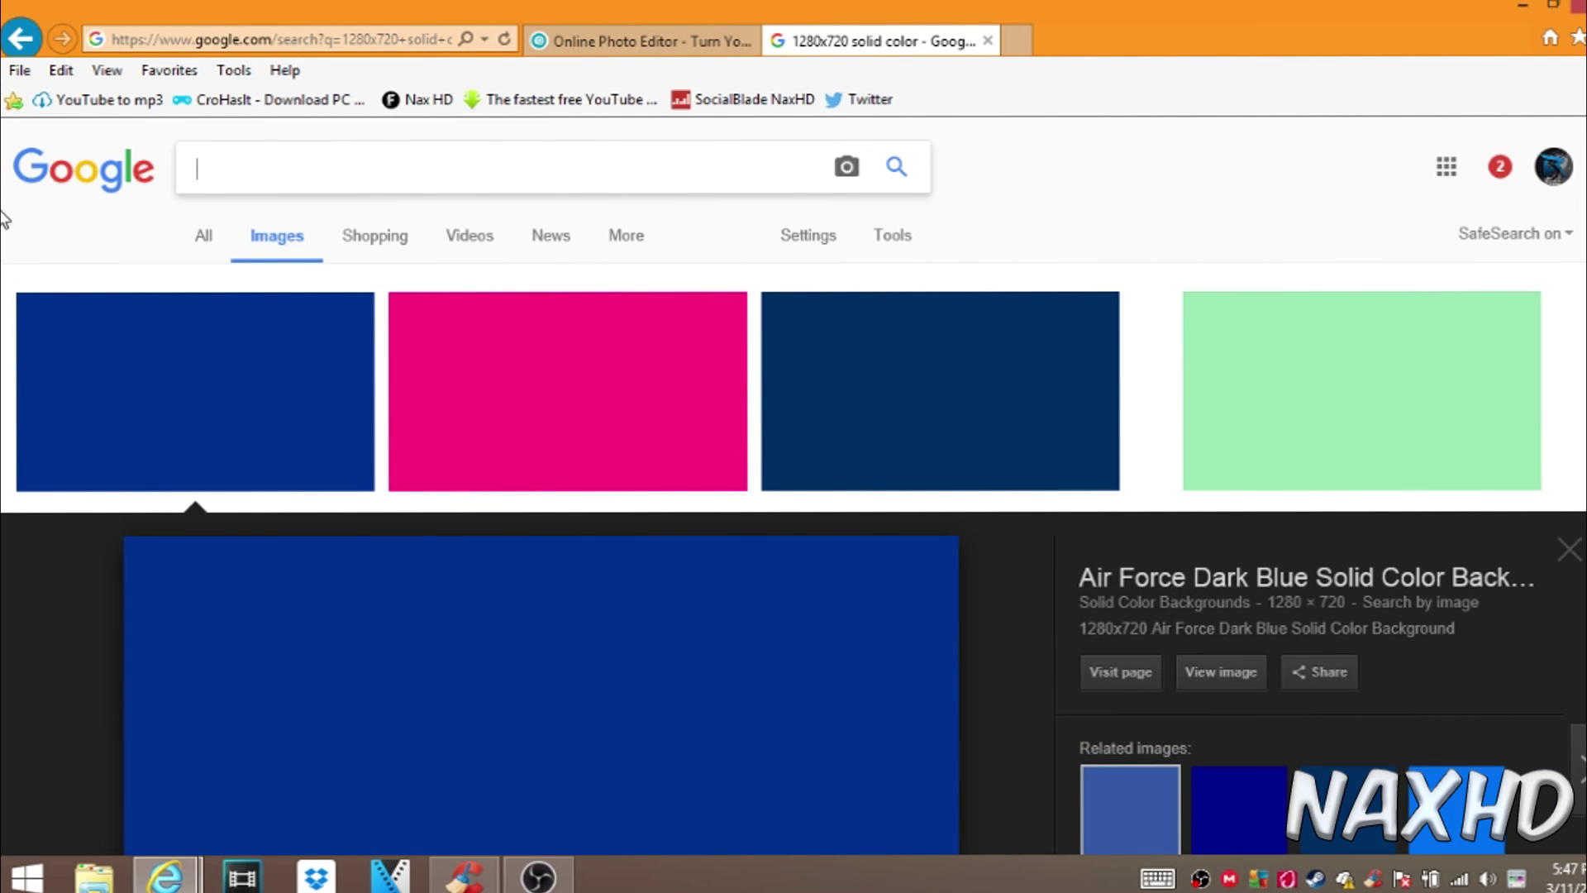
text(thumb up)
click(5, 219)
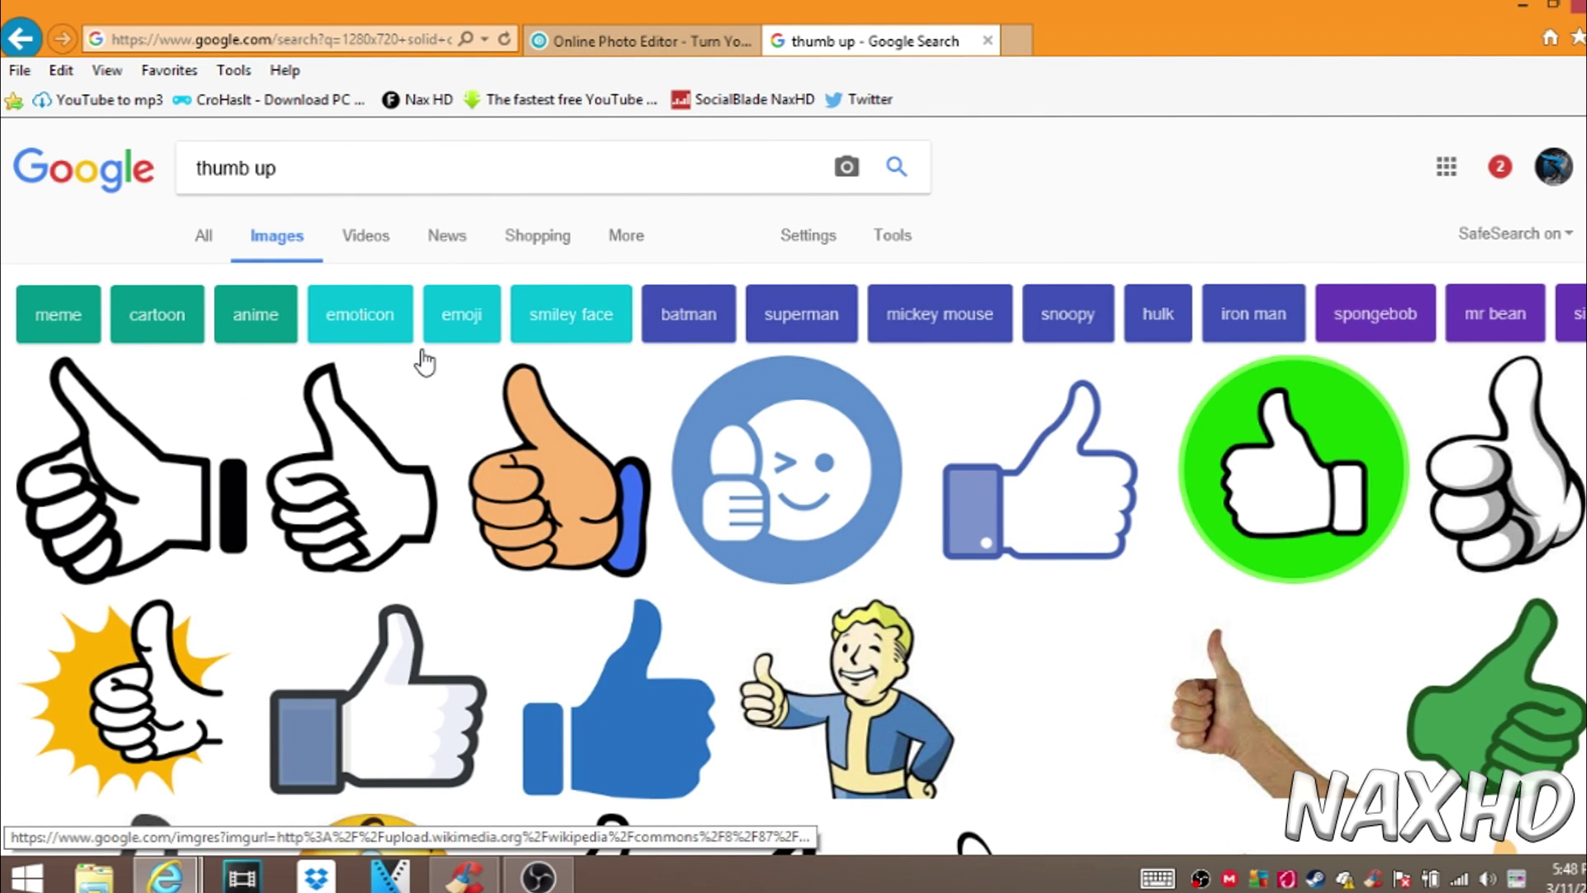
click(552, 490)
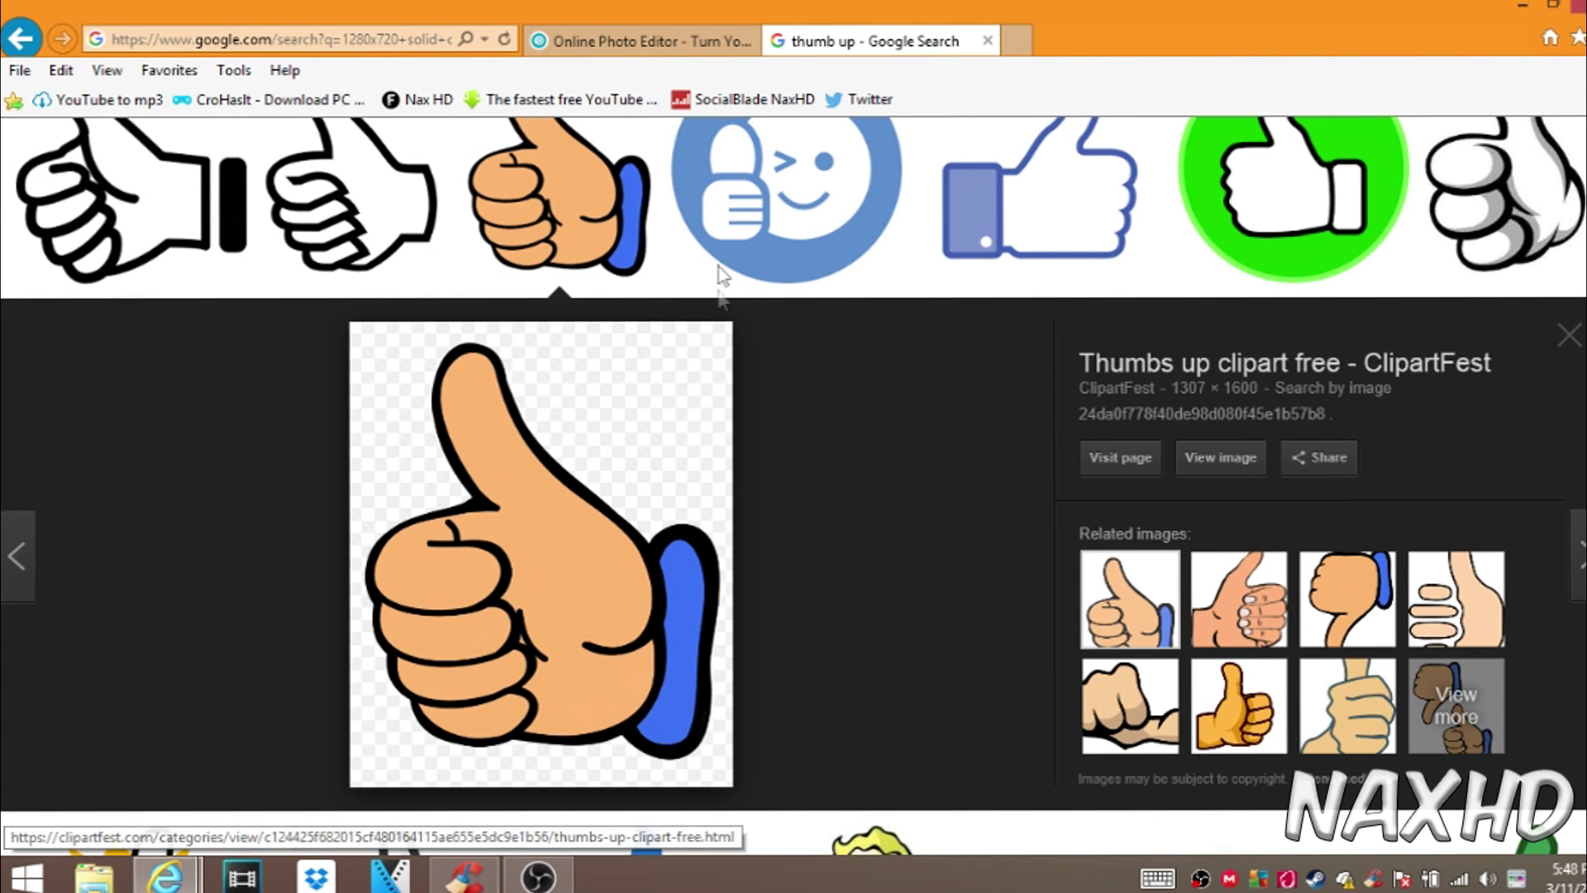
right_click(555, 506)
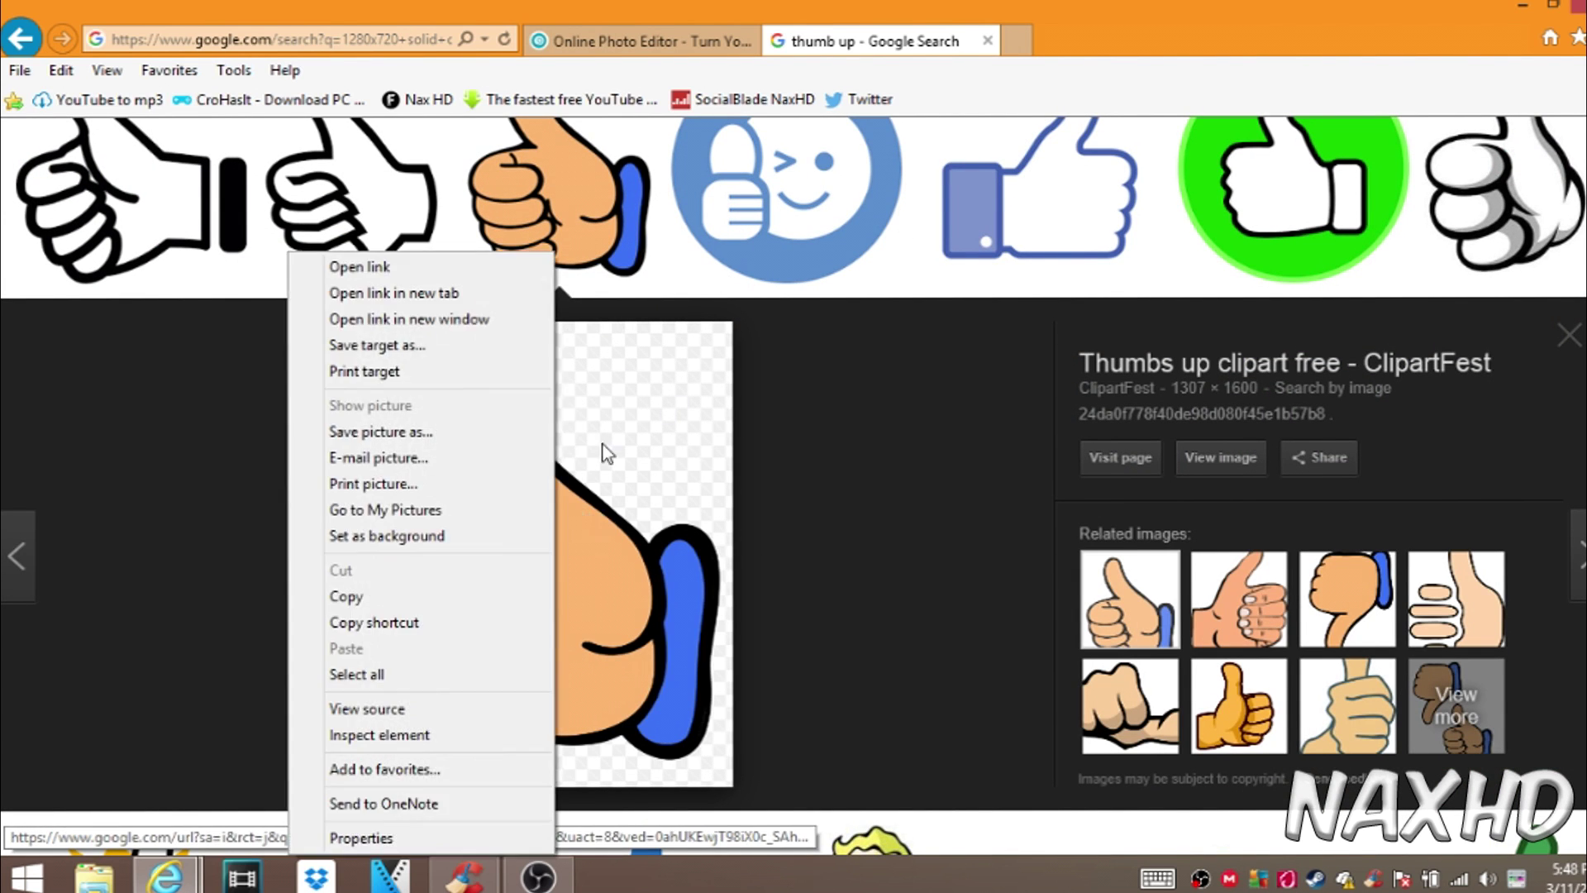
click(494, 439)
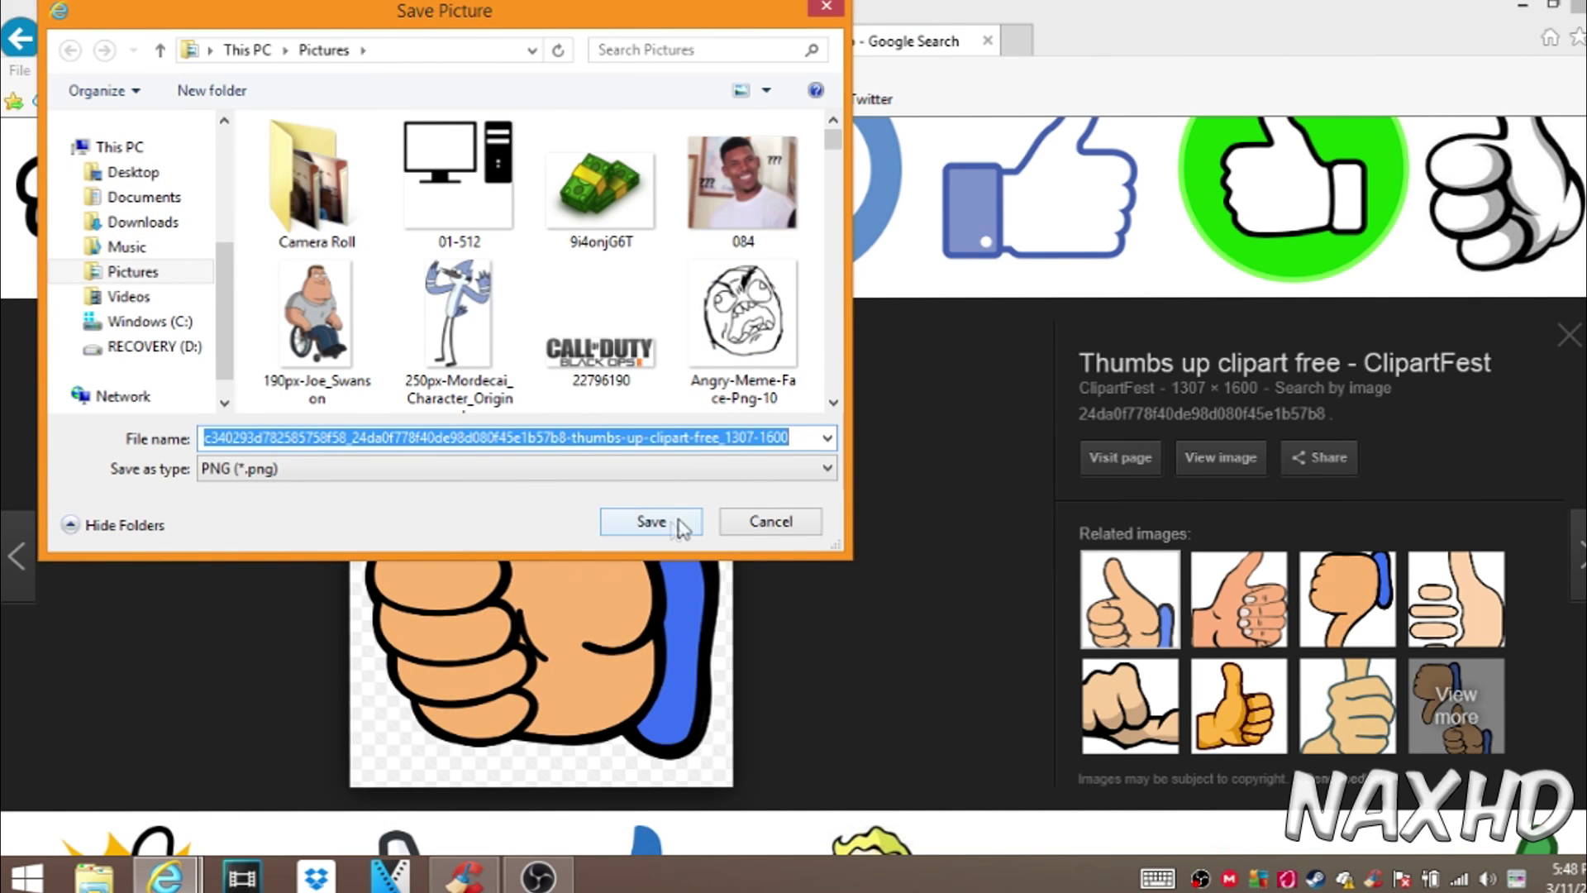
click(769, 520)
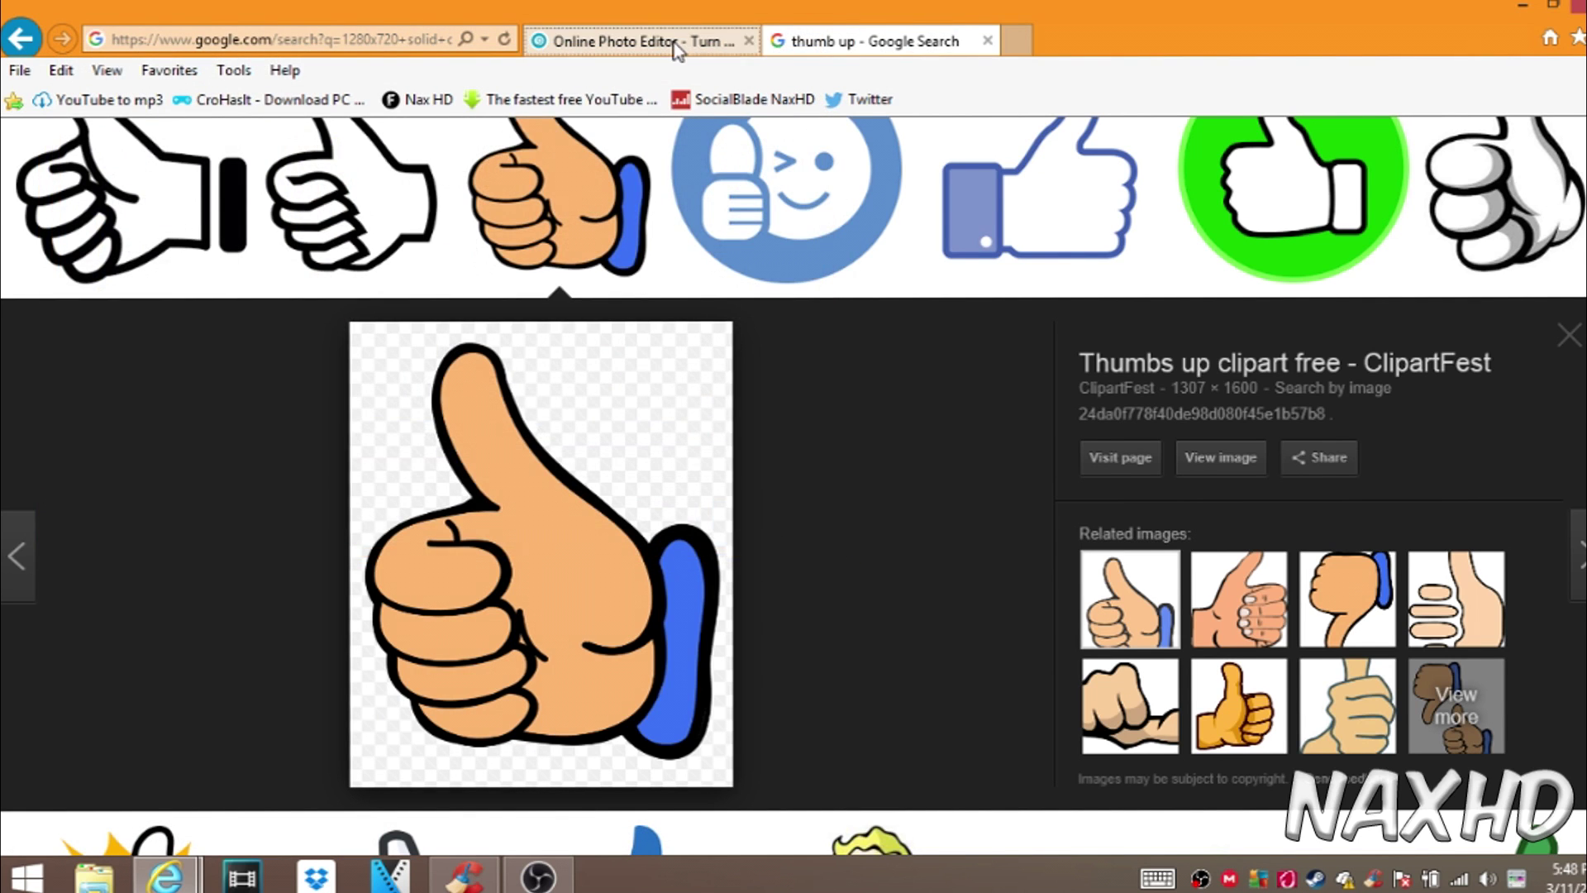
- Add the "thumbs up" picture from the computer's Pictures folder to the FotoJet design and place it on the canvas
click(632, 41)
click(1326, 244)
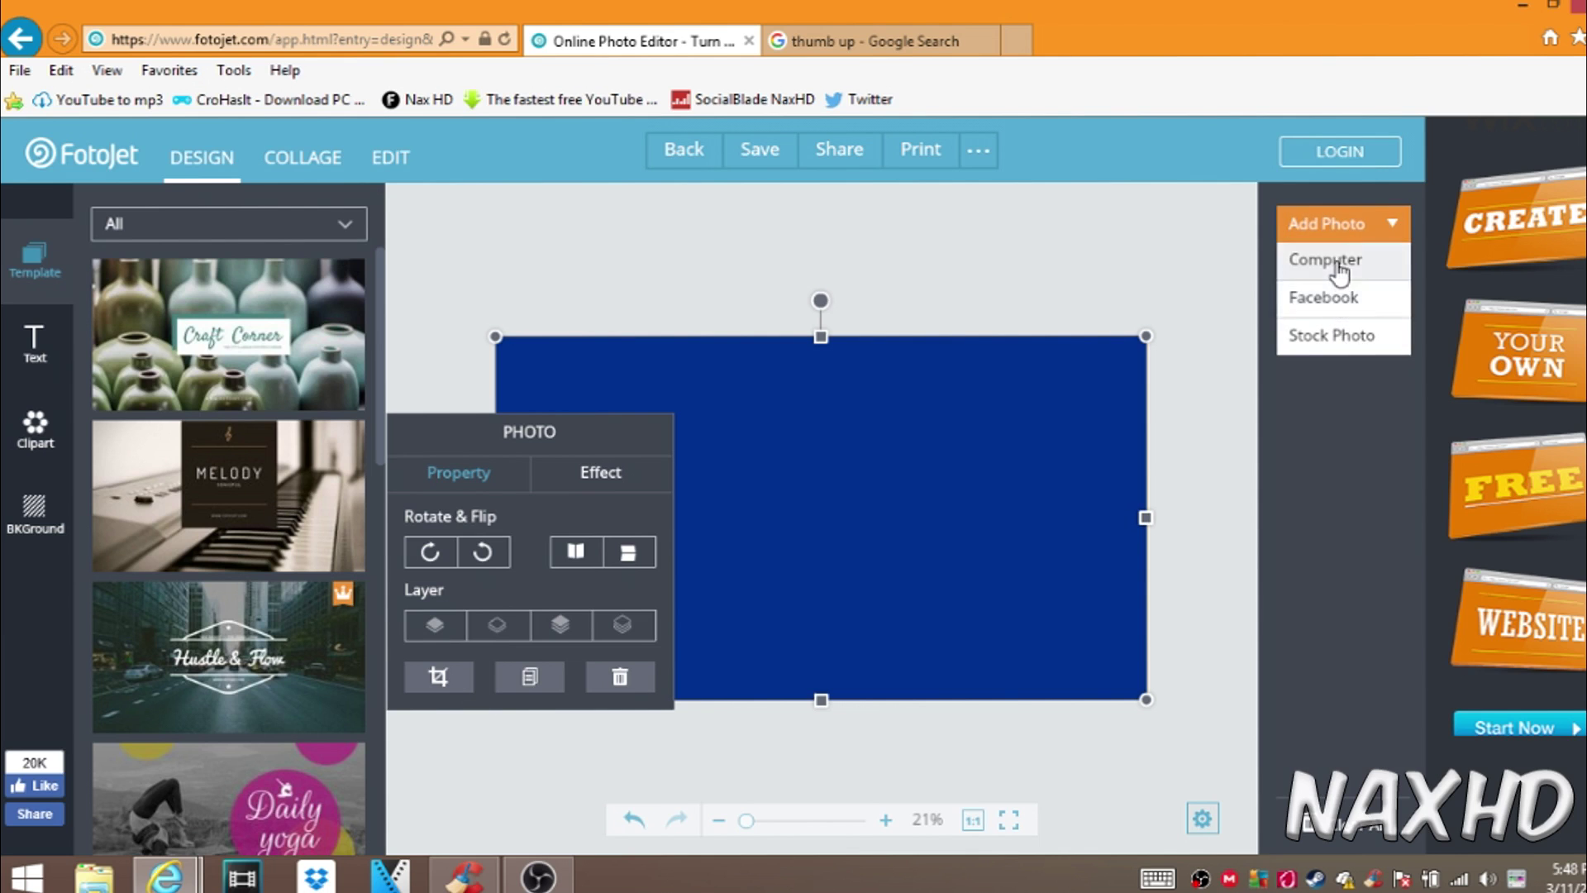
click(1314, 258)
scroll(787, 252, down, 5)
scroll(787, 260, down, 3)
drag(787, 265, 742, 395)
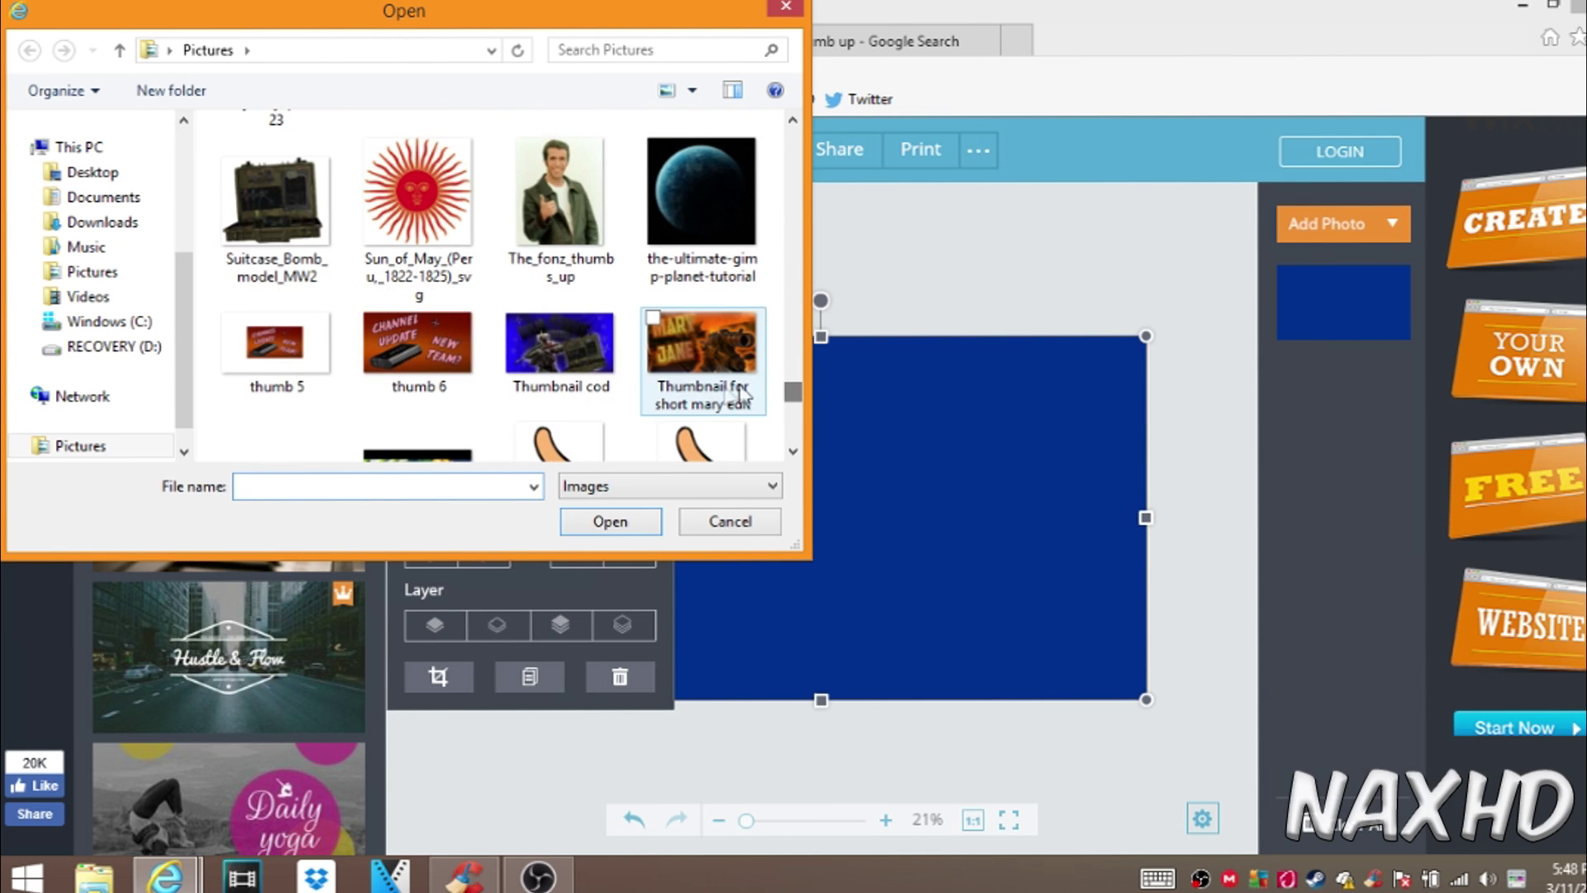
scroll(742, 395, down, 1)
click(694, 380)
click(606, 521)
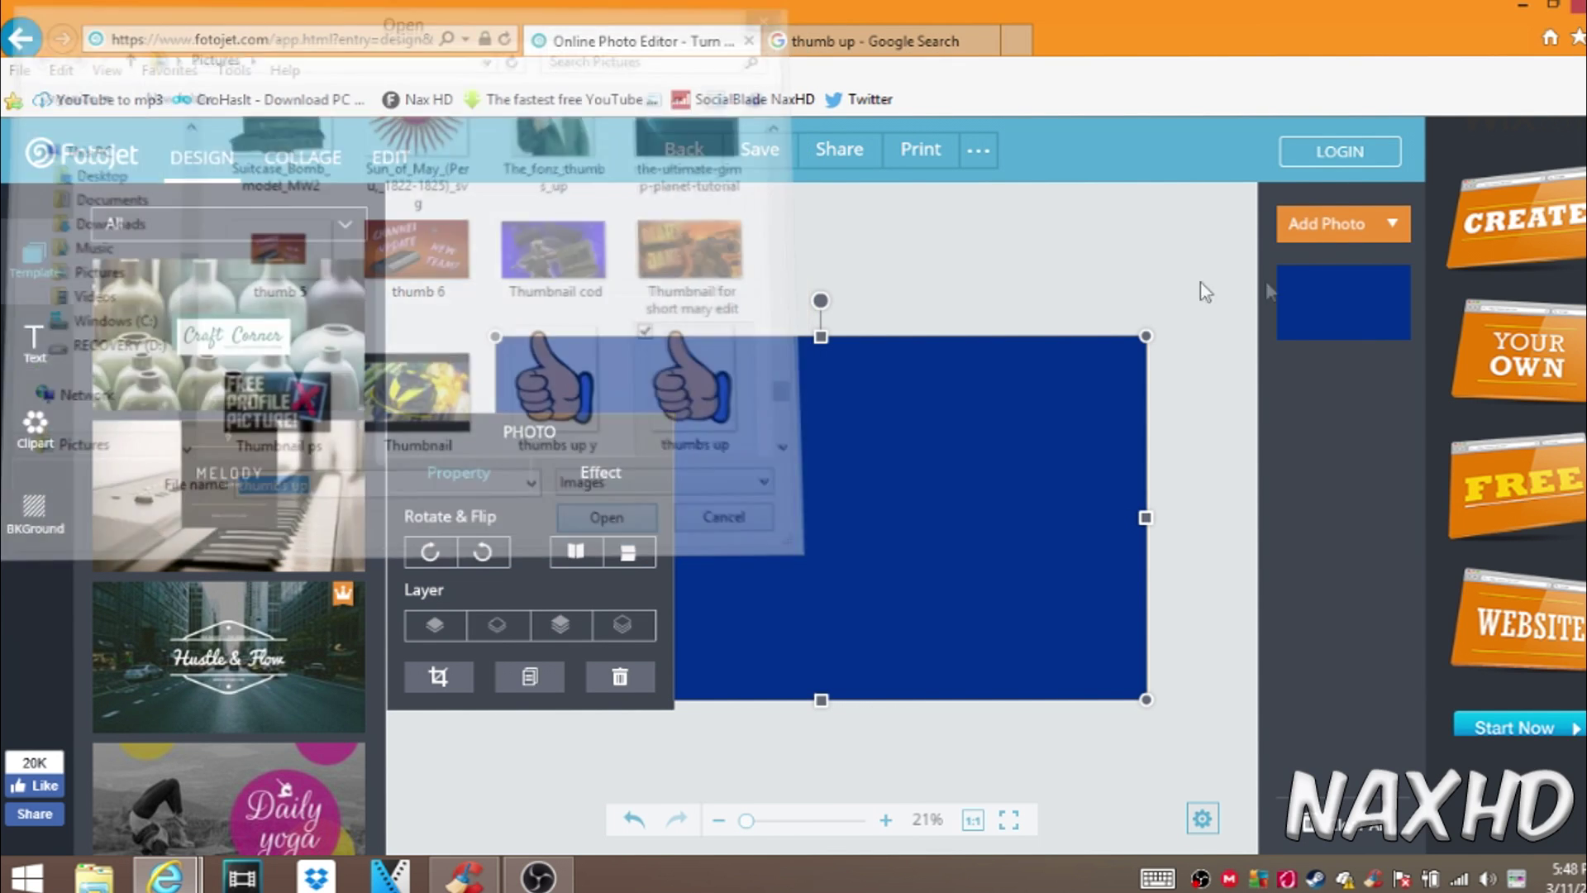
click(1354, 438)
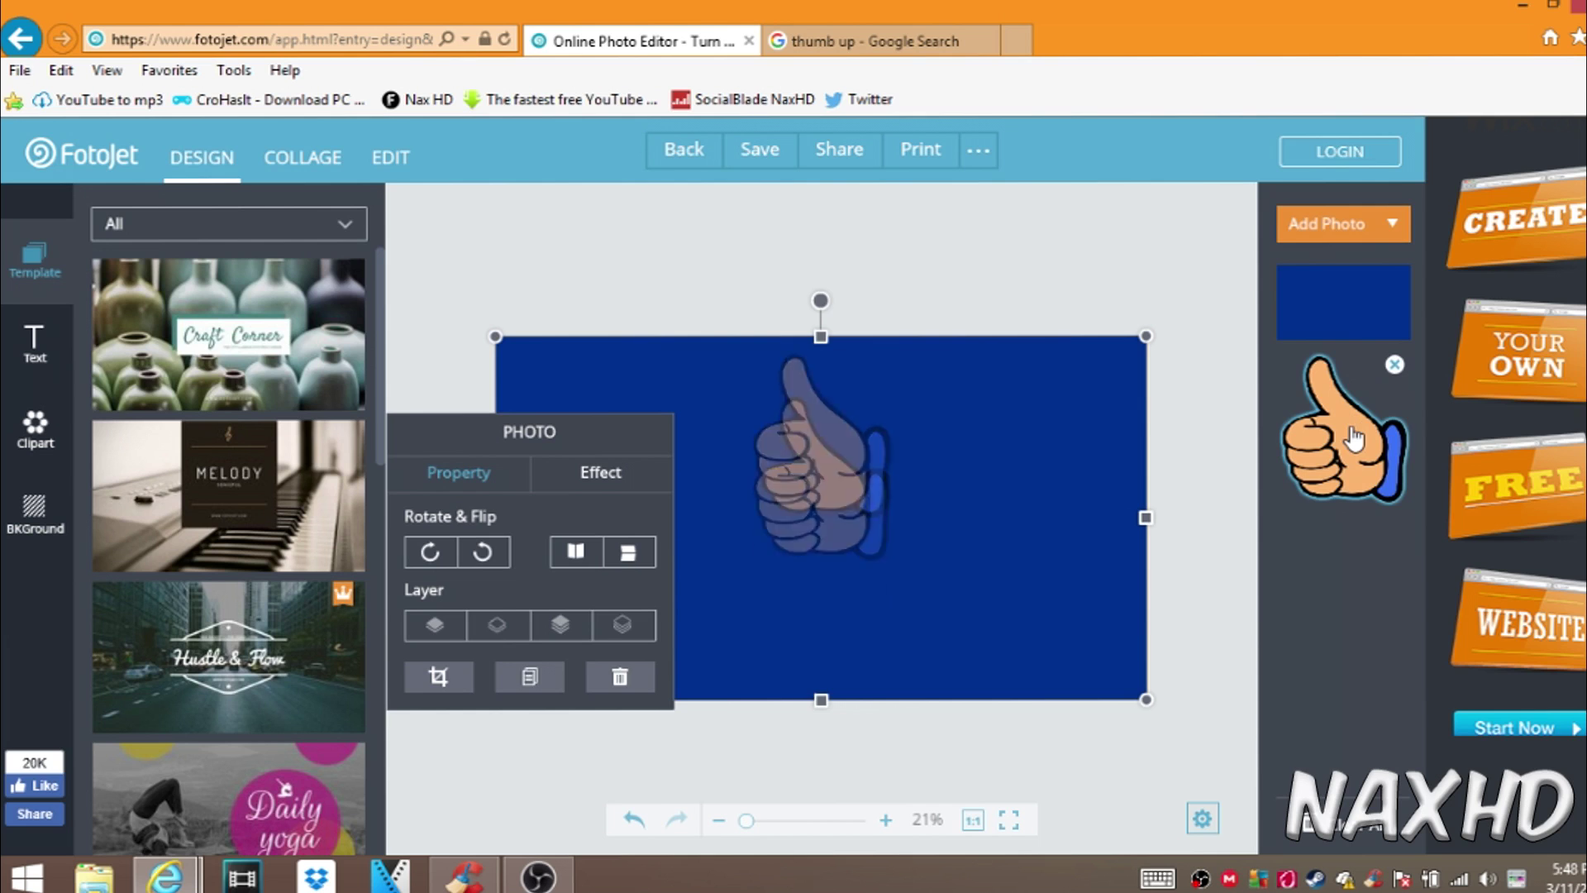
- Resize the thumbs-up image to most of the banner's height and move it into the upper-right corner
click(814, 531)
drag(896, 424, 864, 462)
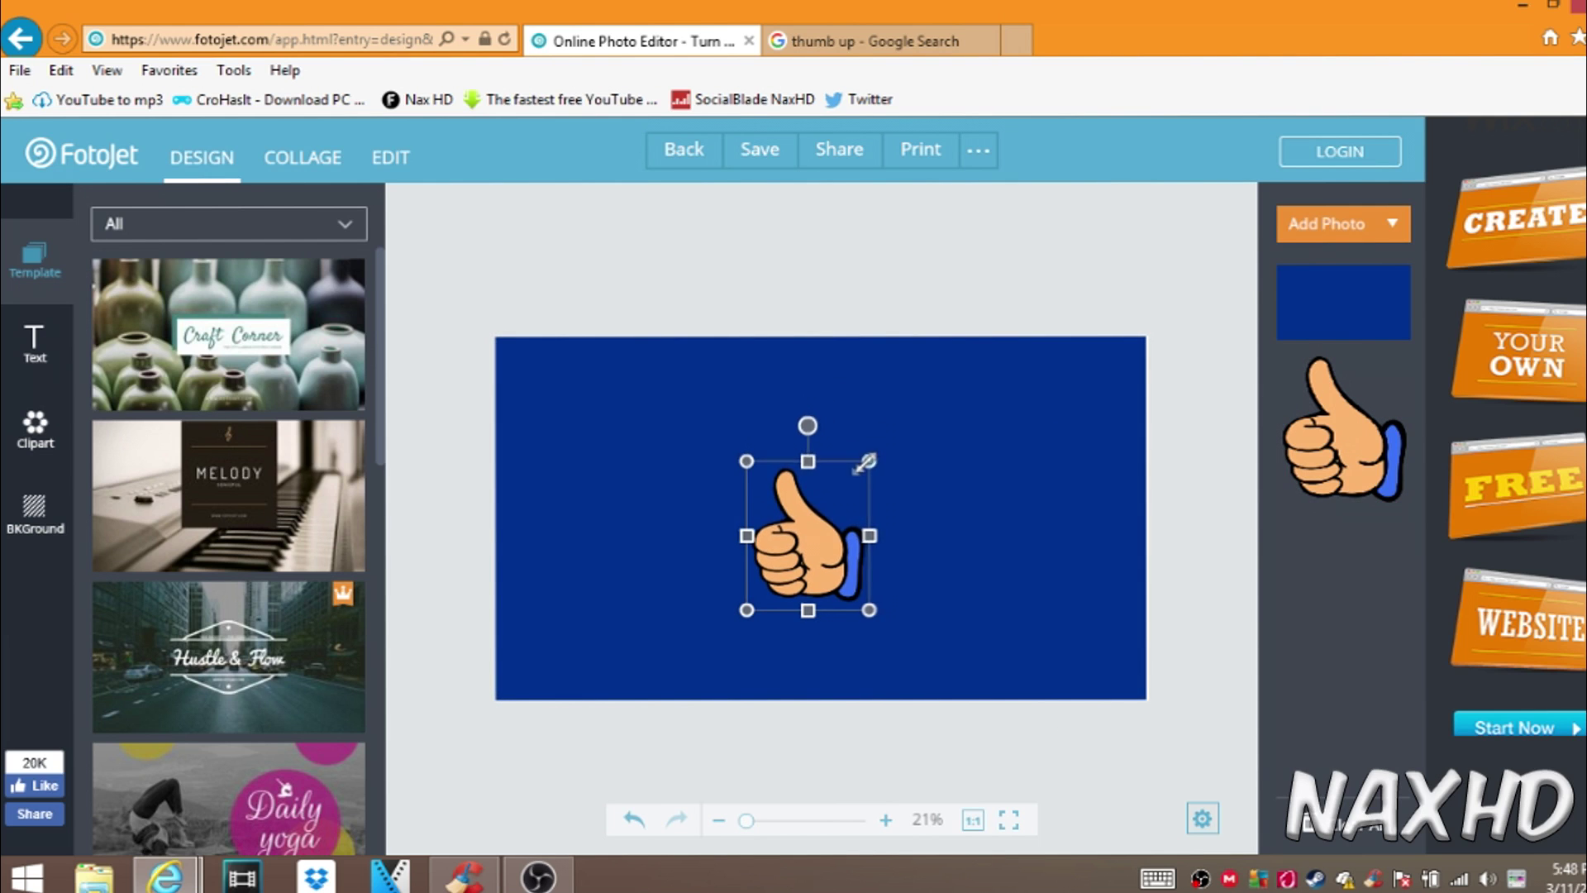
click(818, 529)
drag(830, 526, 1062, 428)
click(1064, 428)
drag(1110, 357, 1196, 258)
drag(1096, 416, 1030, 507)
drag(1127, 342, 1167, 276)
drag(1070, 418, 1029, 473)
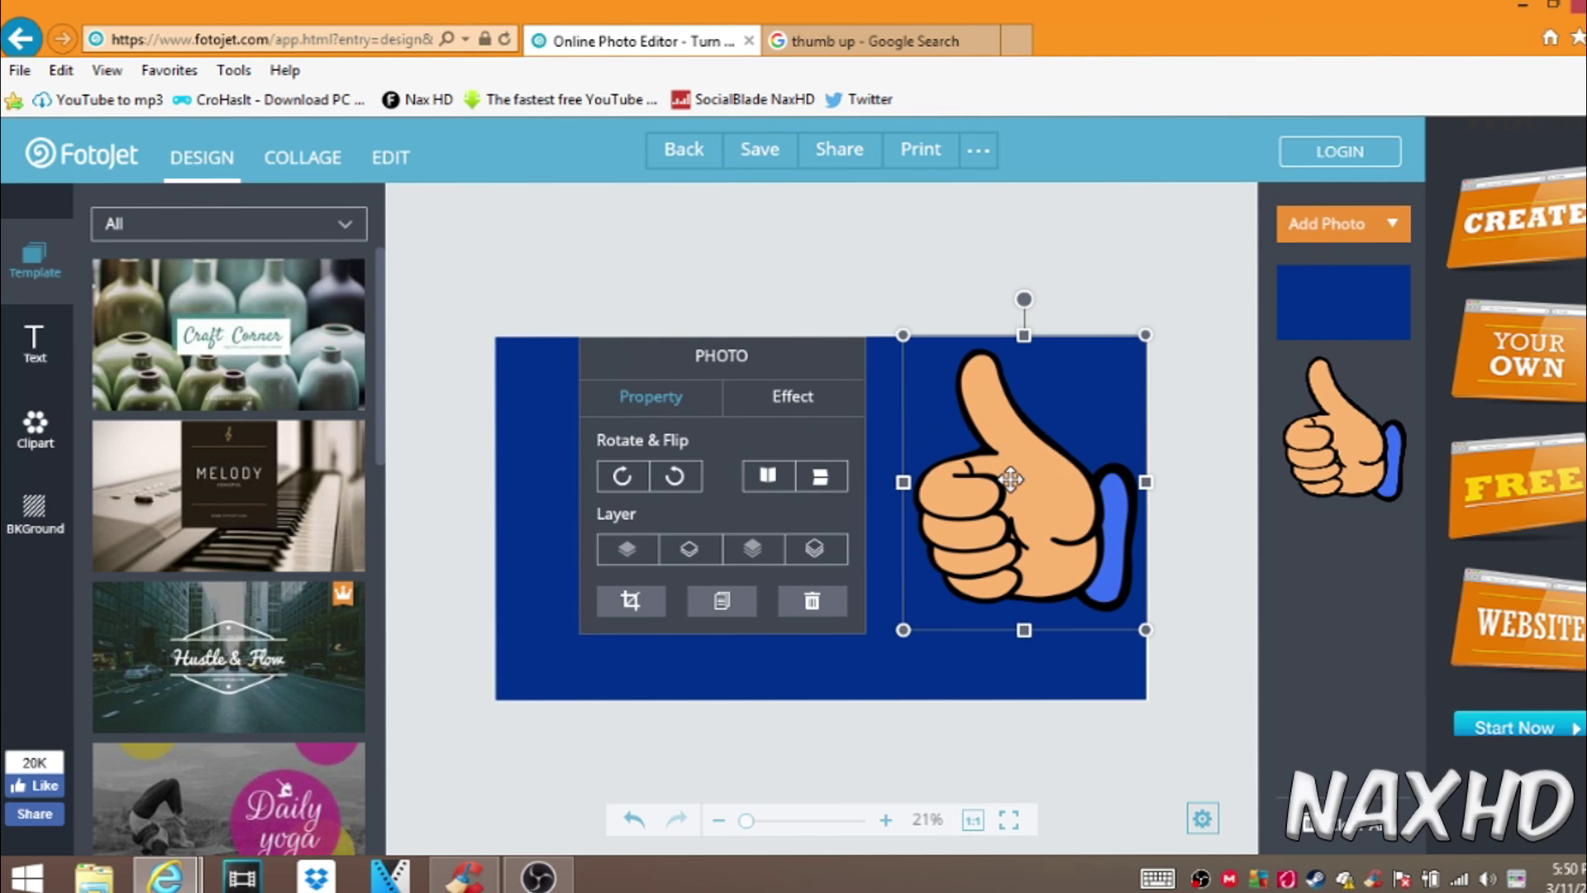
- Move the thumbs-up image into the banner's lower-left corner and shrink it to about half the banner's height
click(1009, 481)
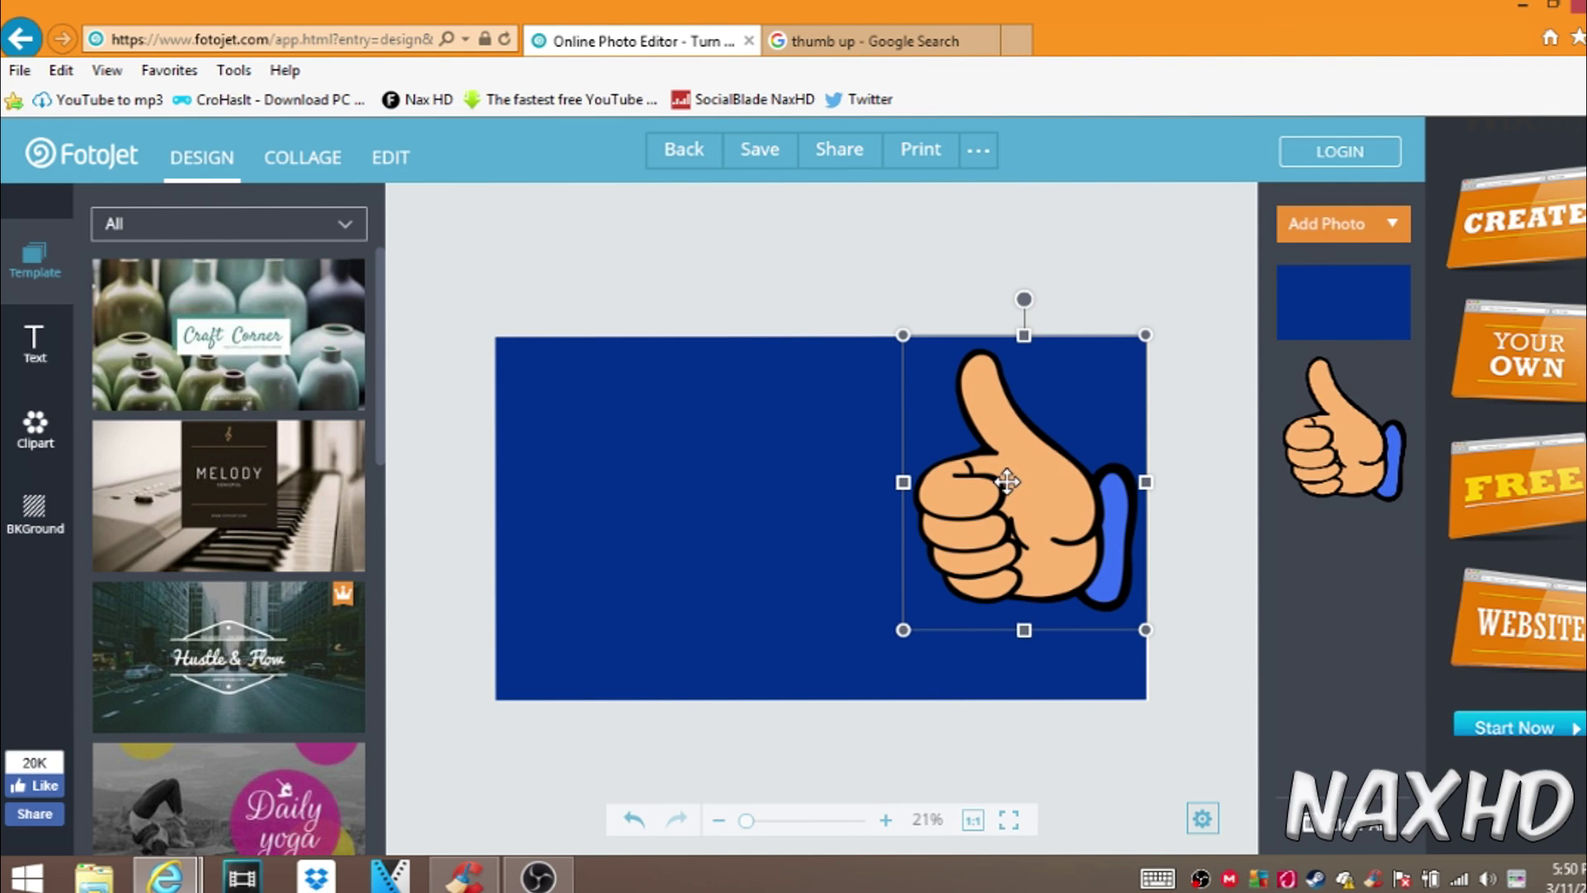
mouse_move(1147, 337)
mouse_down()
mouse_move(1089, 405)
mouse_move(1138, 335)
mouse_up()
drag(1059, 429, 634, 539)
drag(744, 400, 645, 518)
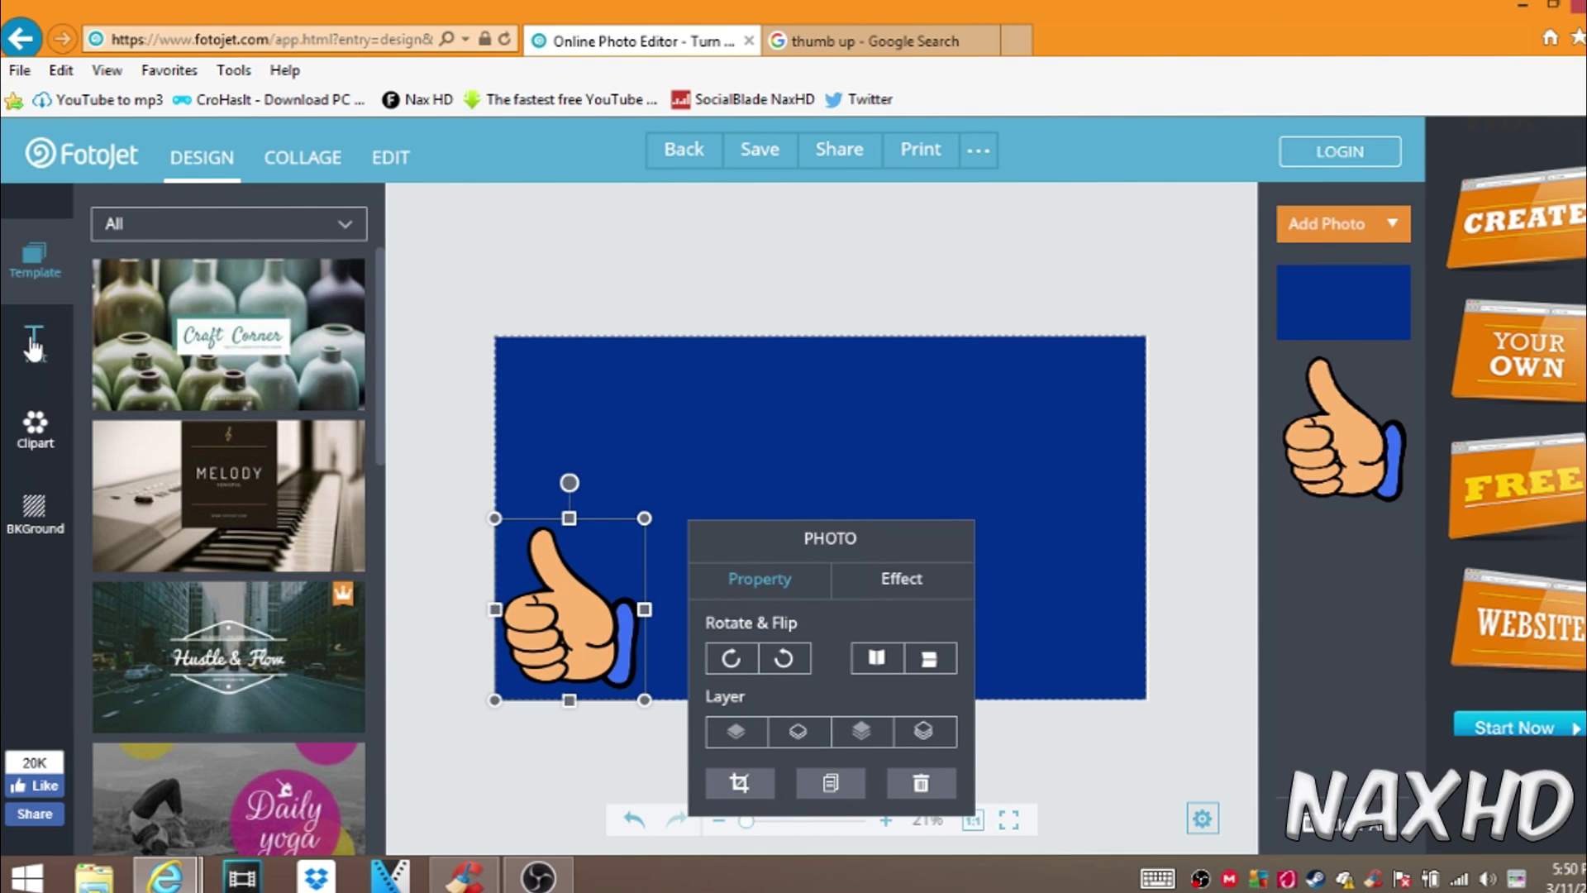
- Add a text box in the dark, white-outlined Holtwood One SC sample style and check the available font lists
click(33, 347)
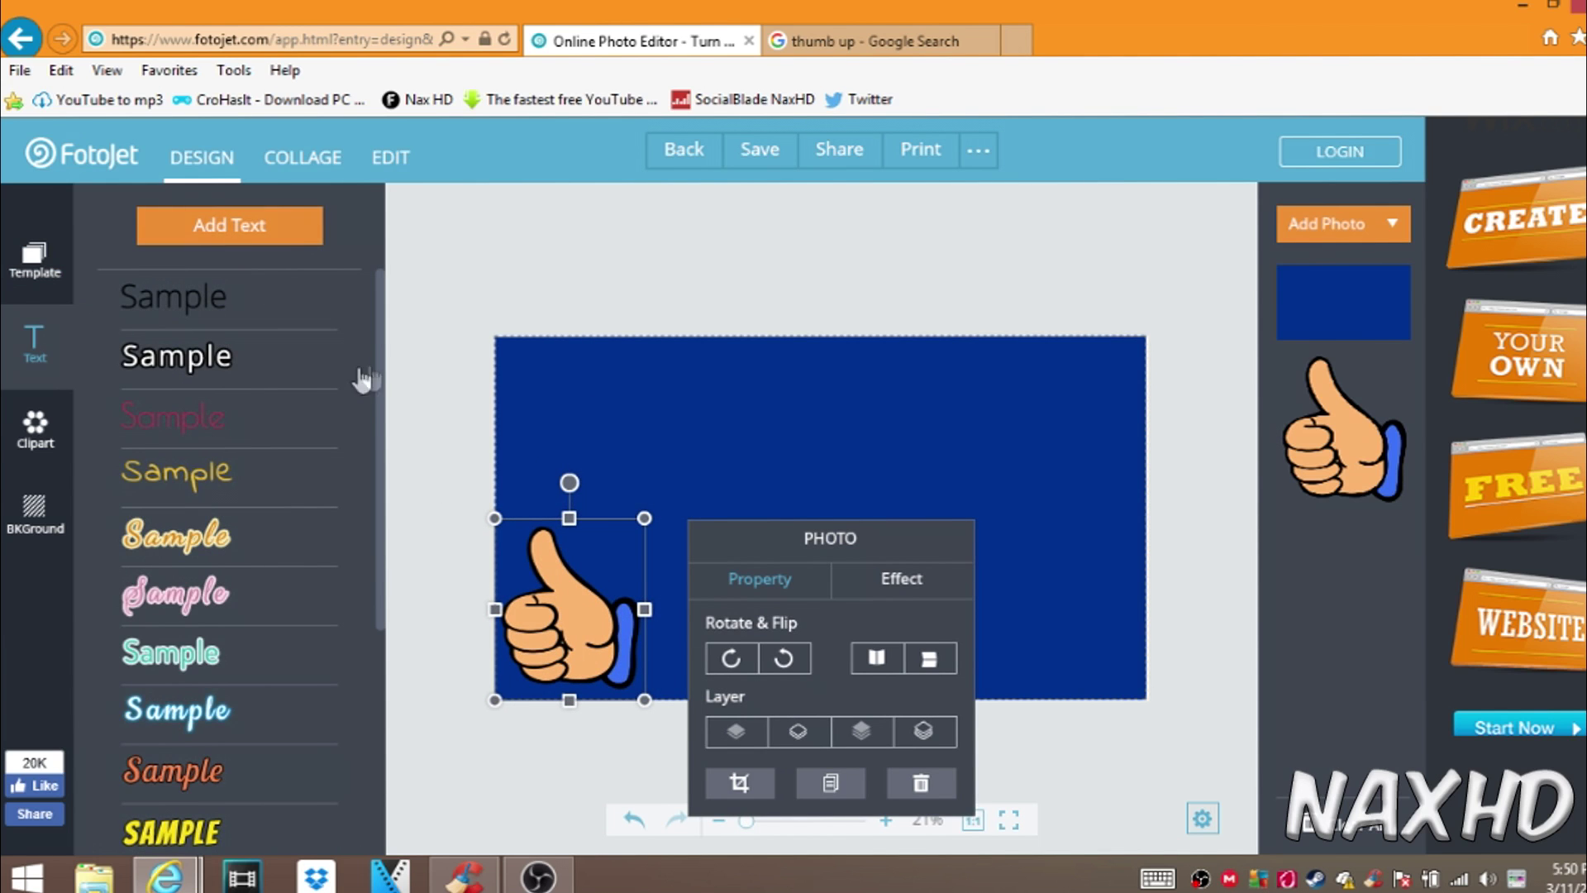
drag(387, 374, 383, 595)
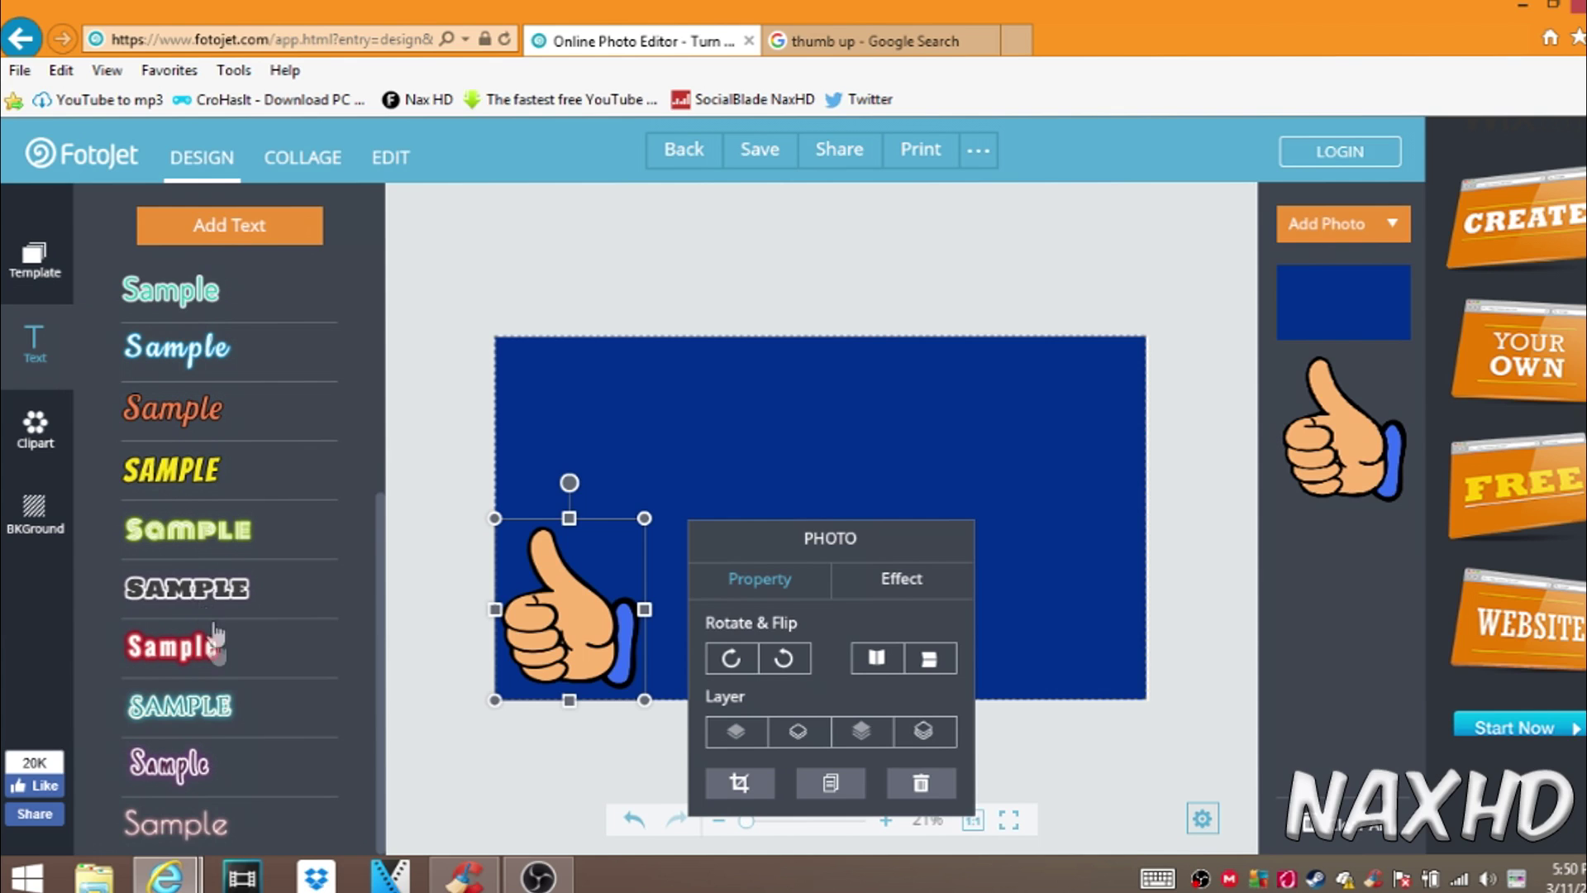
click(226, 595)
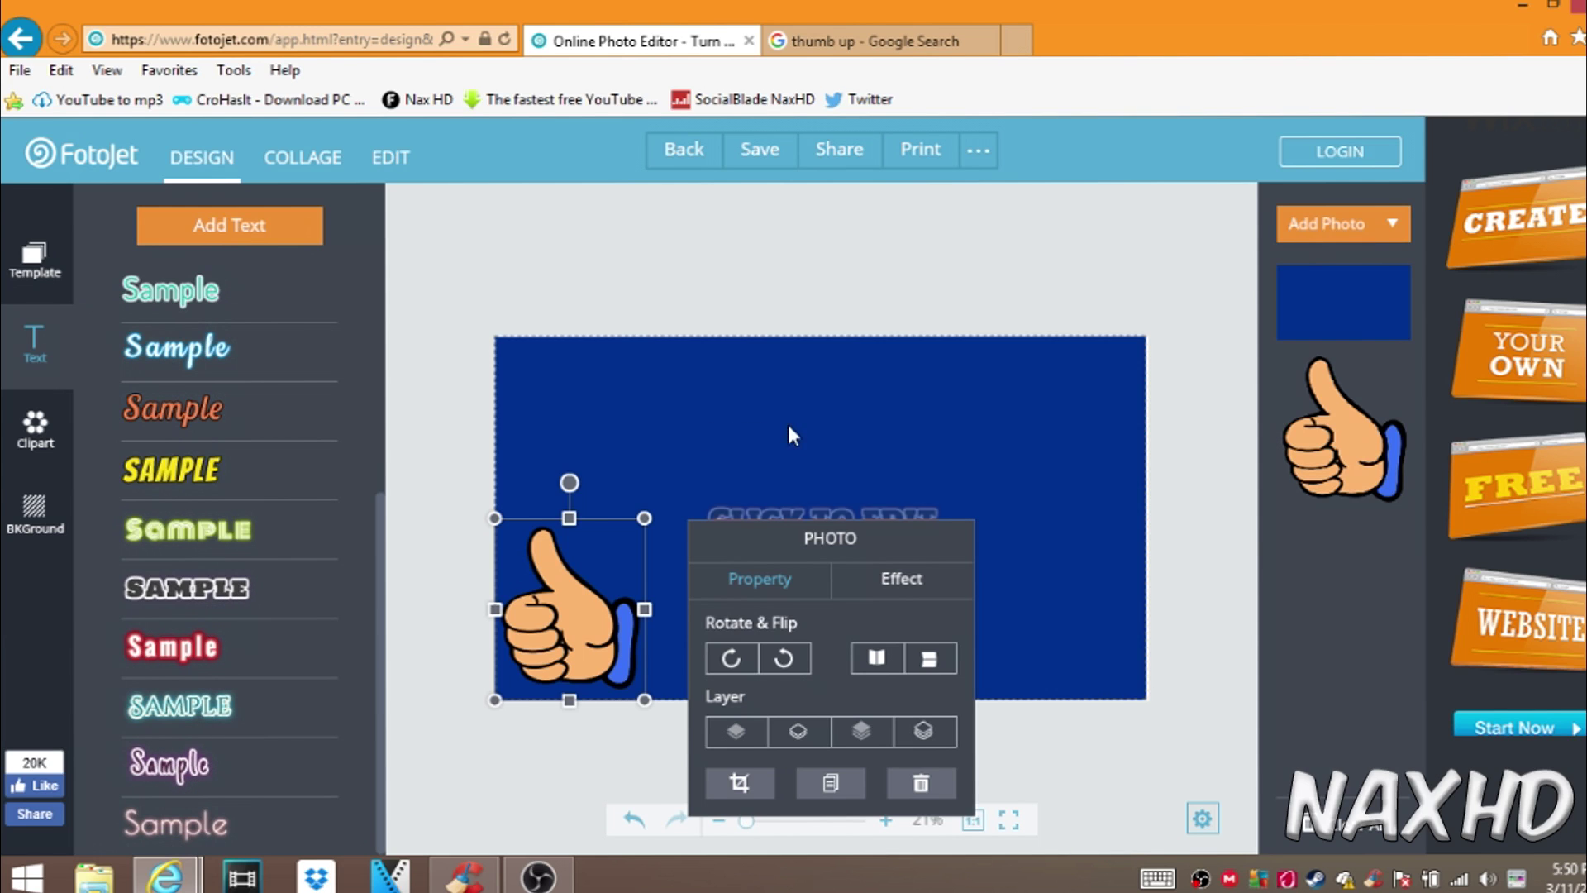
click(926, 517)
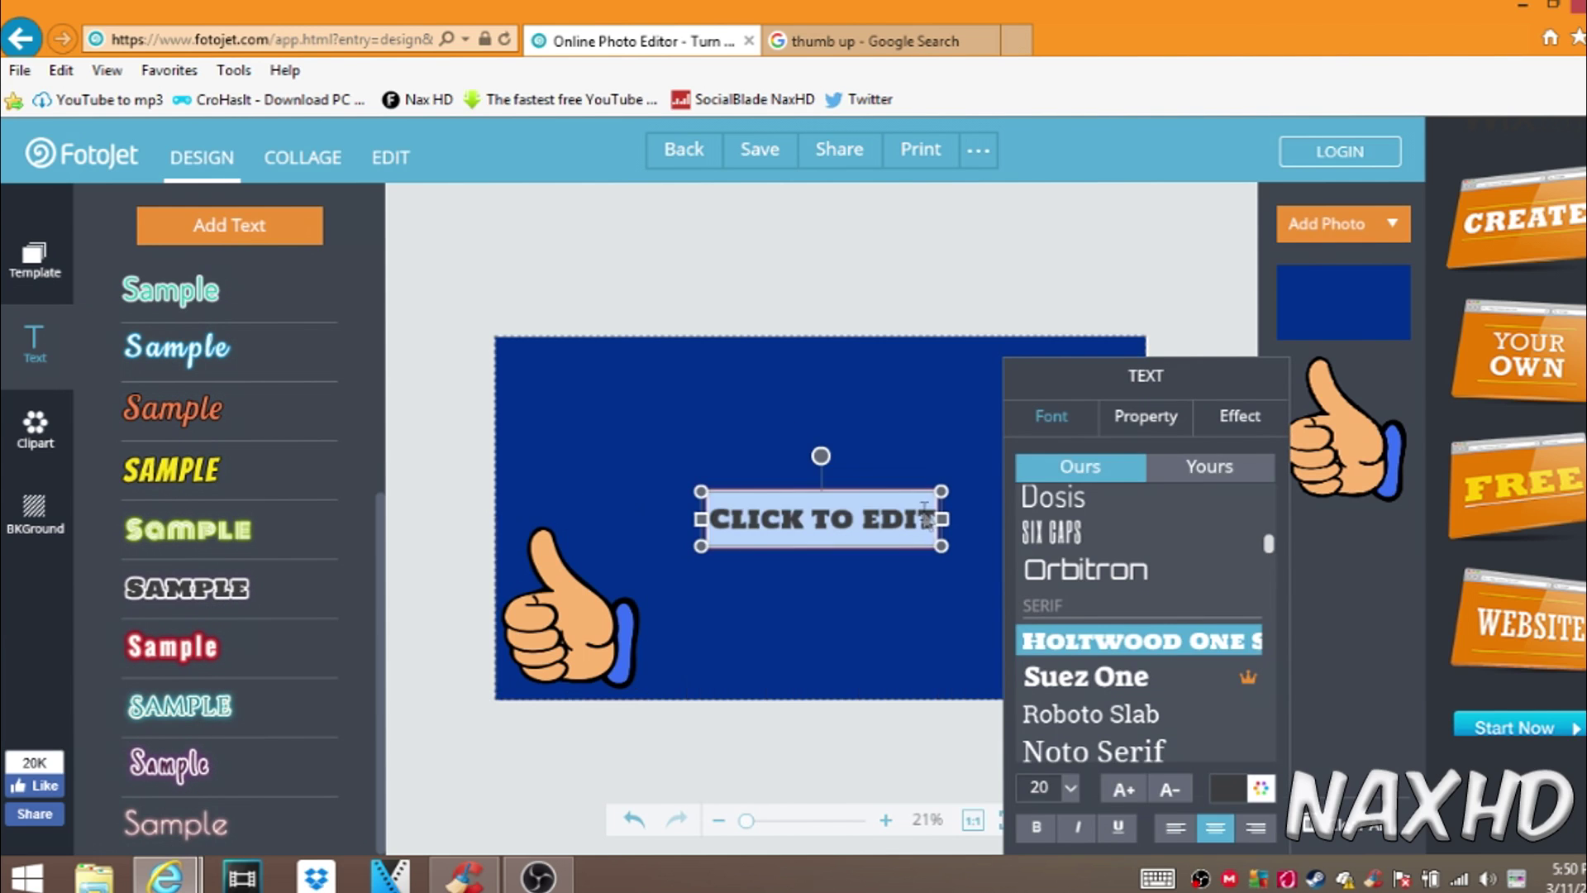
click(1209, 466)
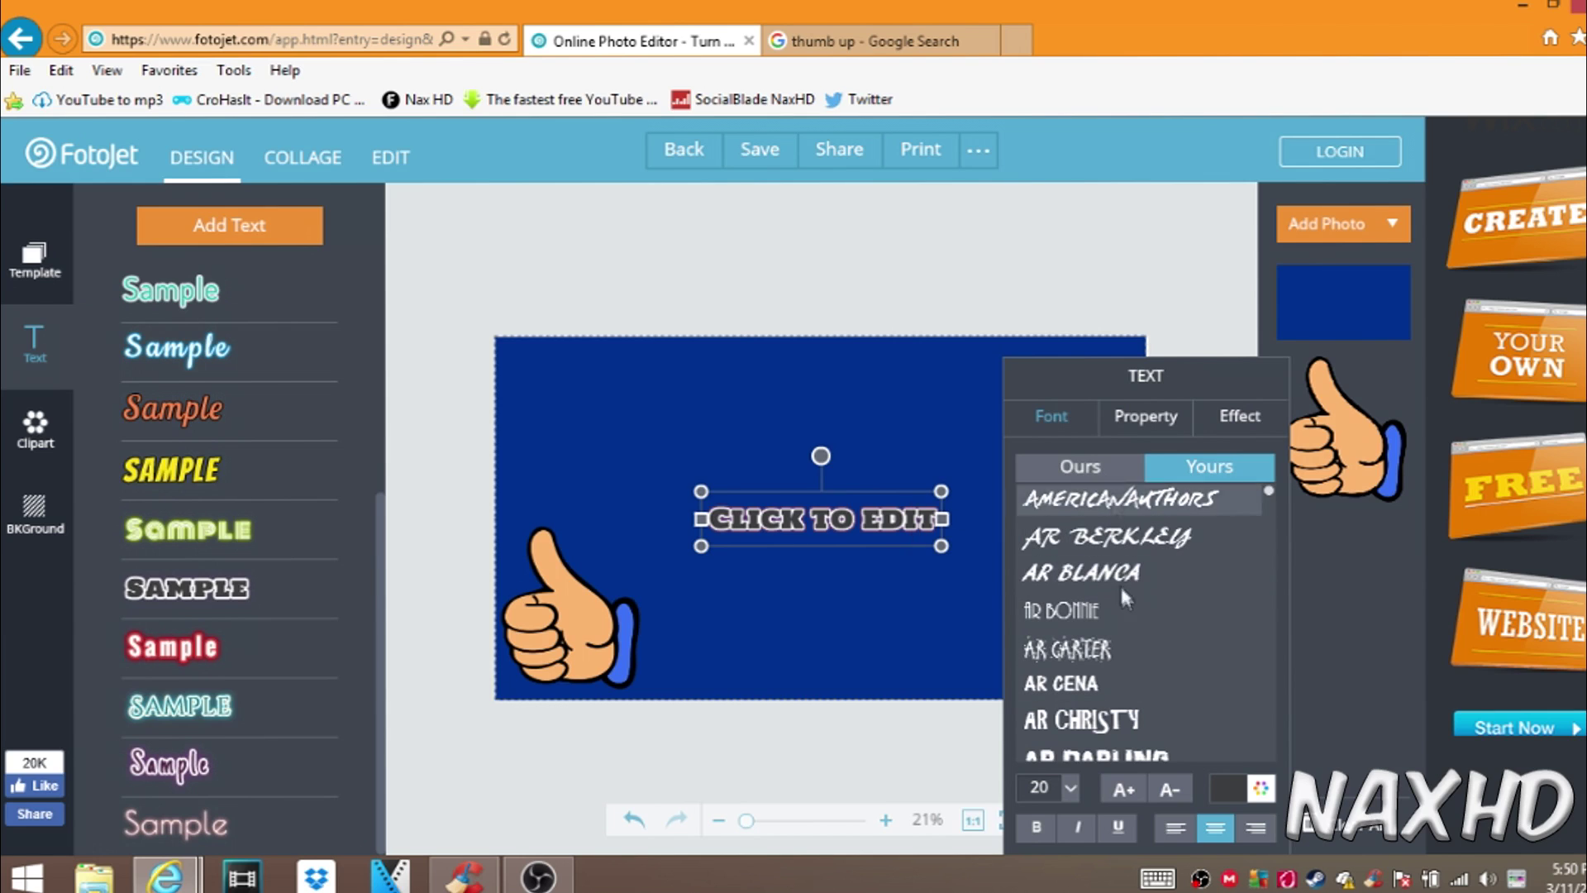
click(1080, 466)
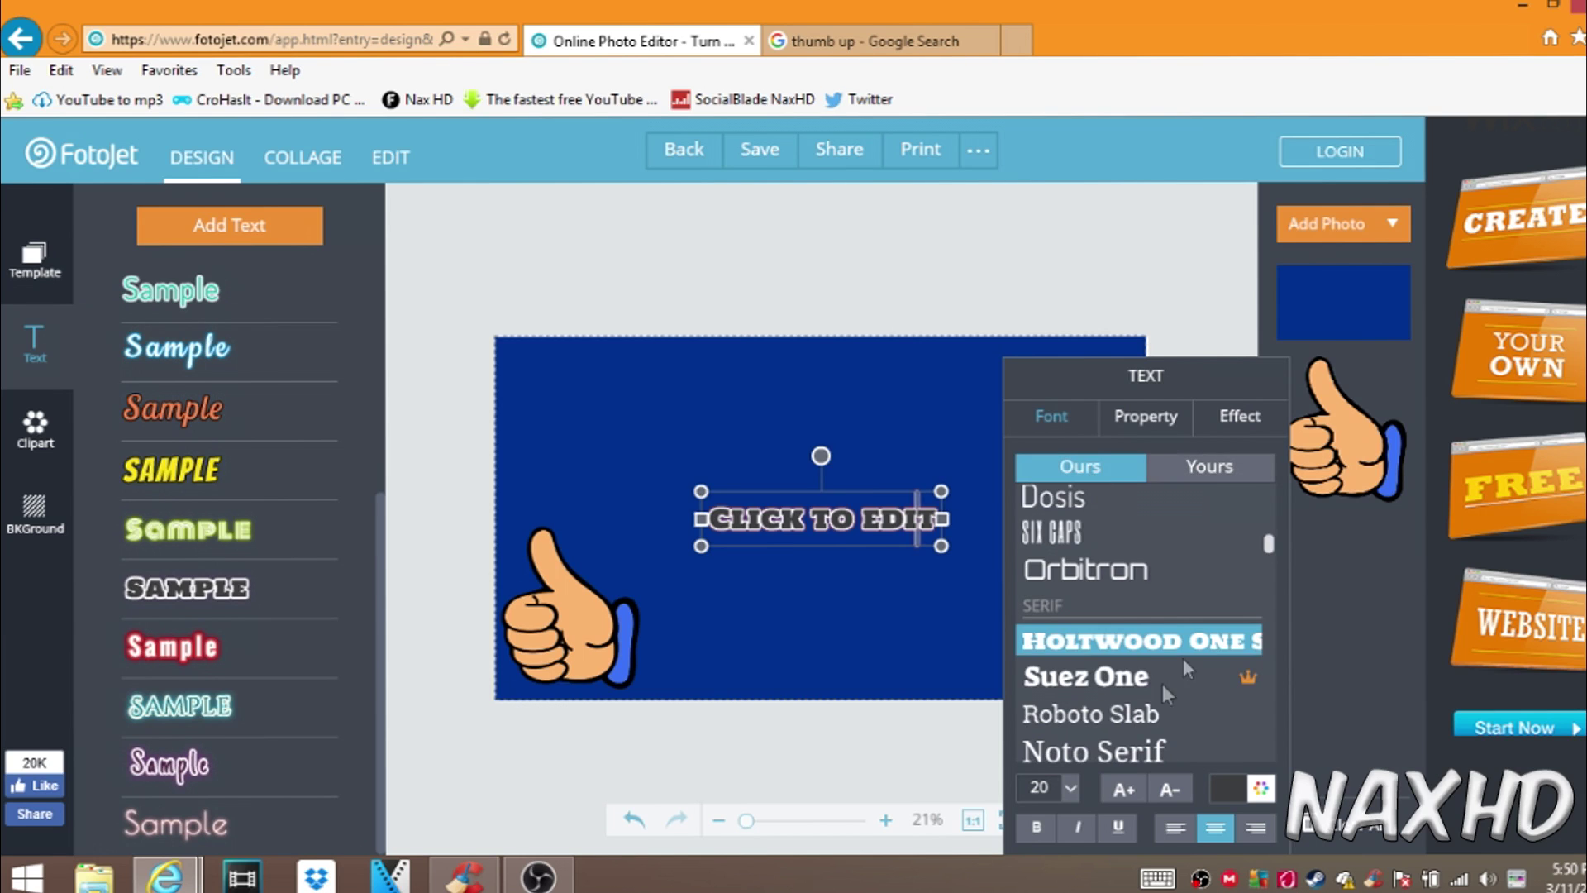
- Replace the placeholder text with "LIKE AND SUBSCRIBE"
double_click(936, 519)
text(CLIC)
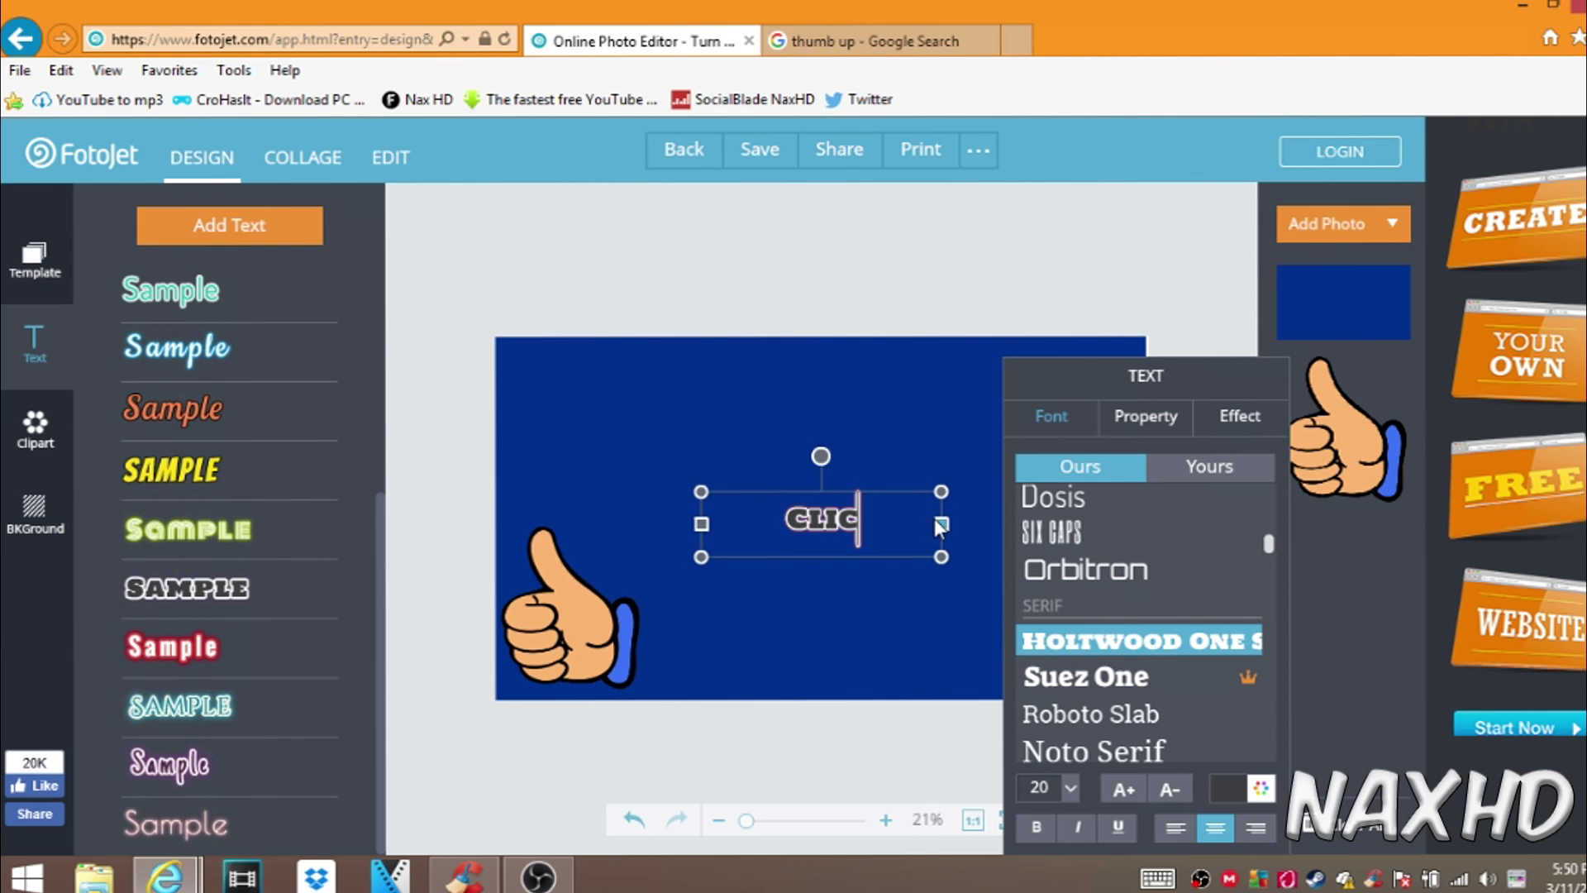
key(BackSpace)
key(BackSpace)
key(BackSpace)
key(BackSpace)
text(LIKE)
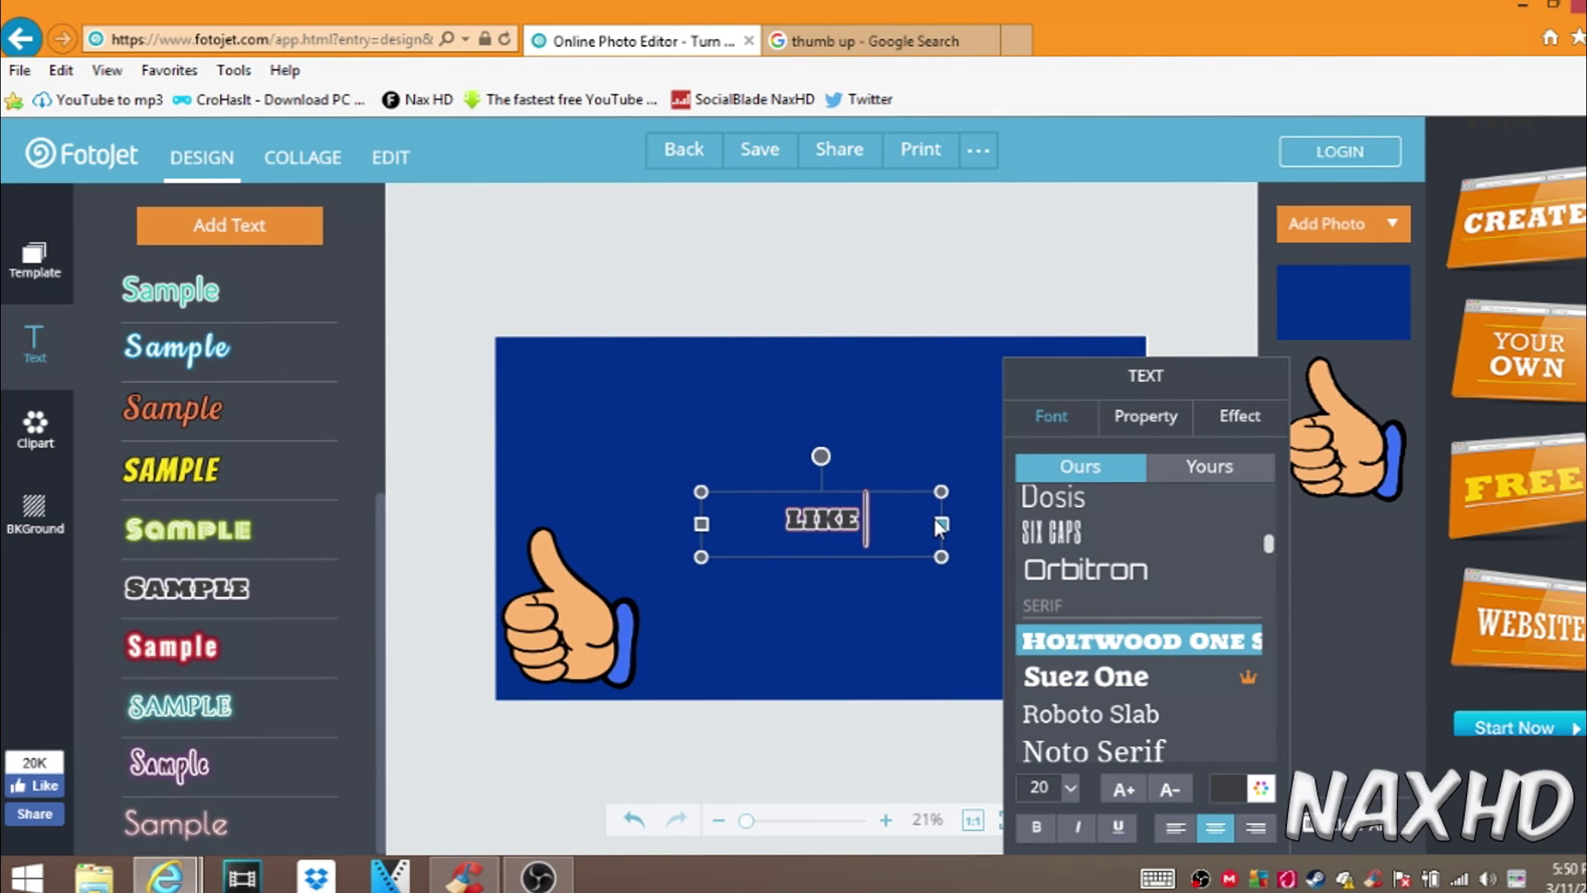
text( &)
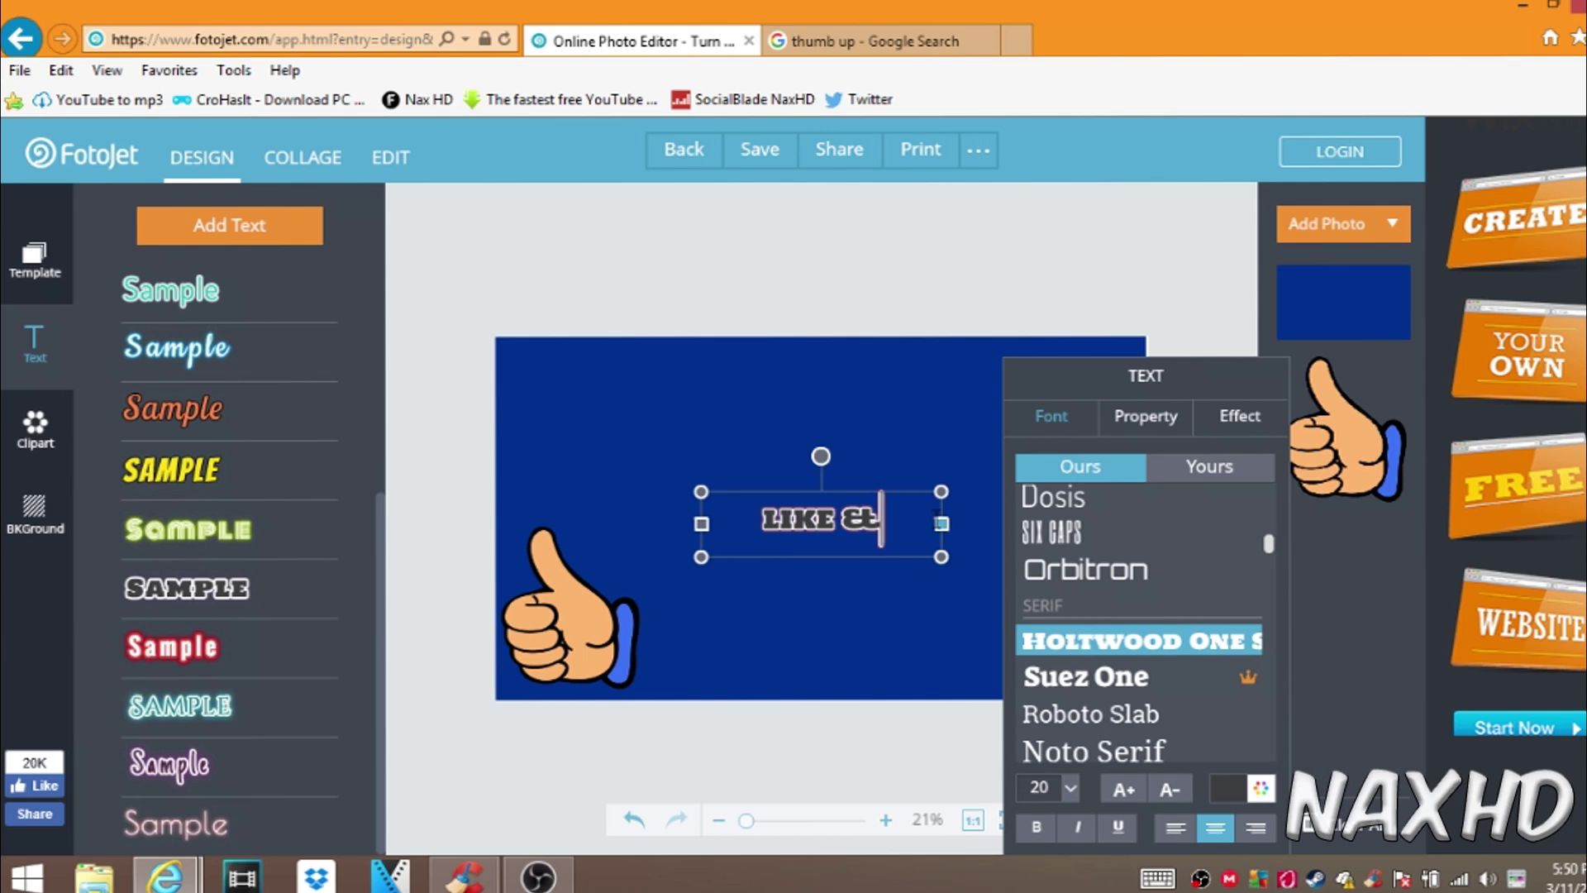
key(BackSpace)
key(BackSpace)
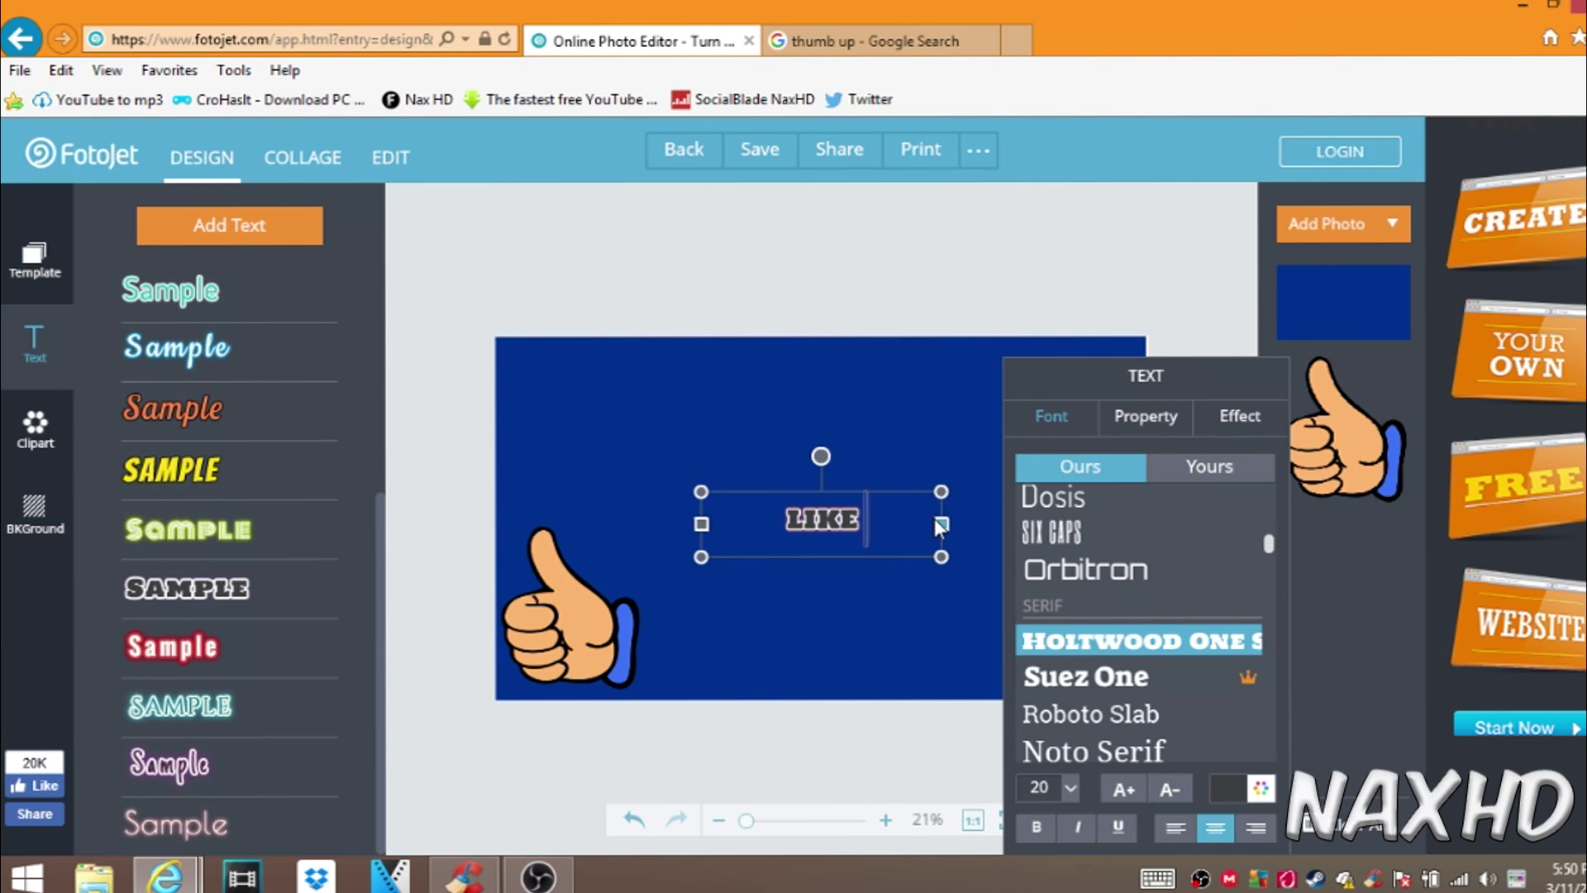
text(AND SUBS)
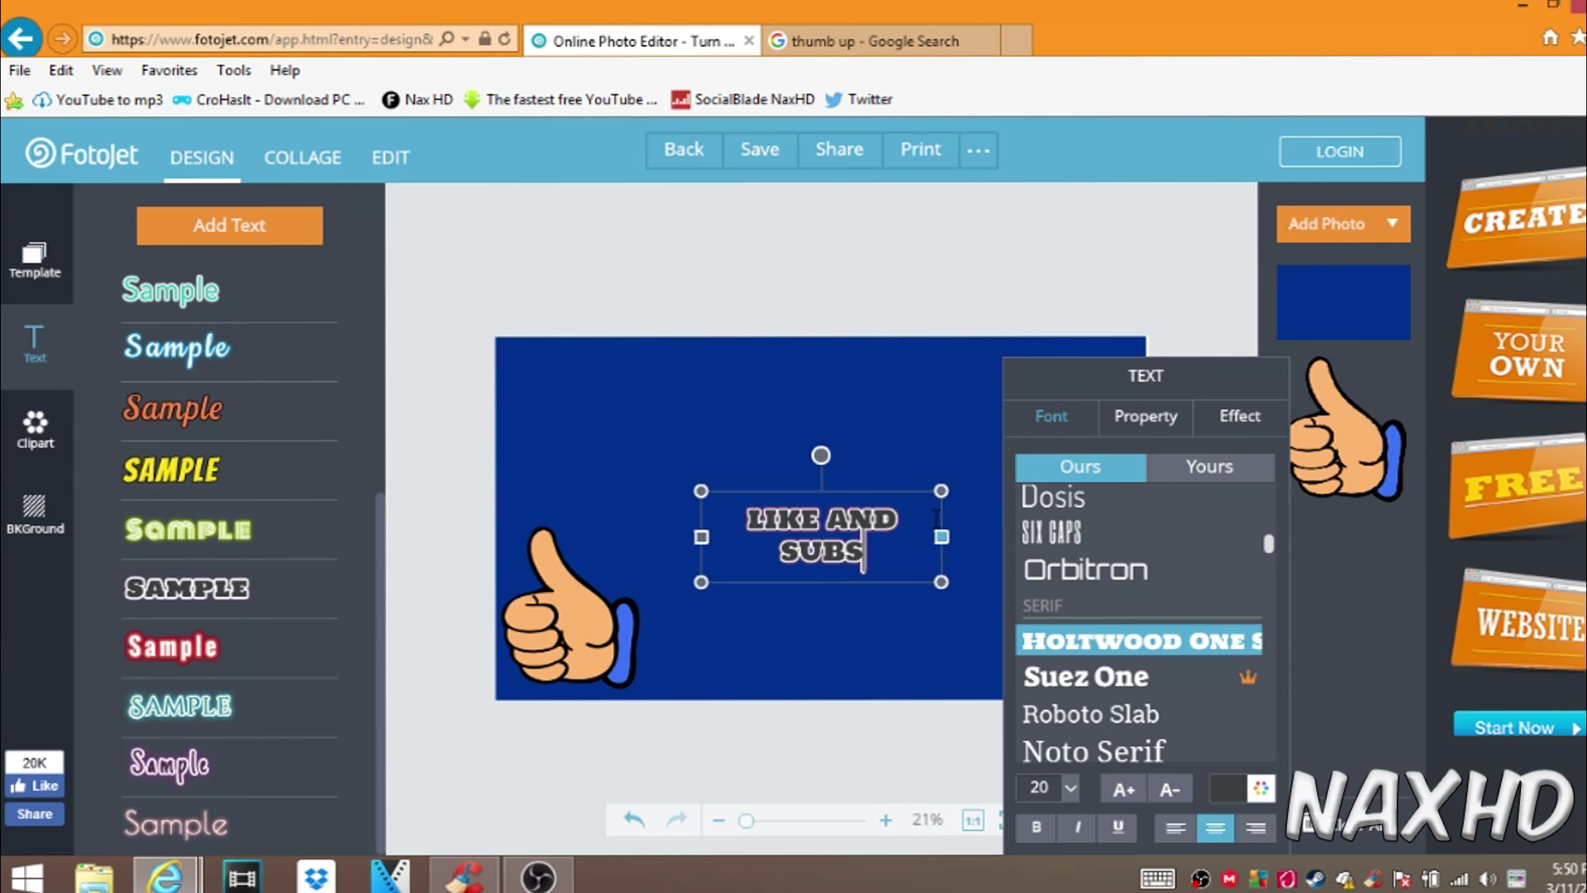
text(CRIBE)
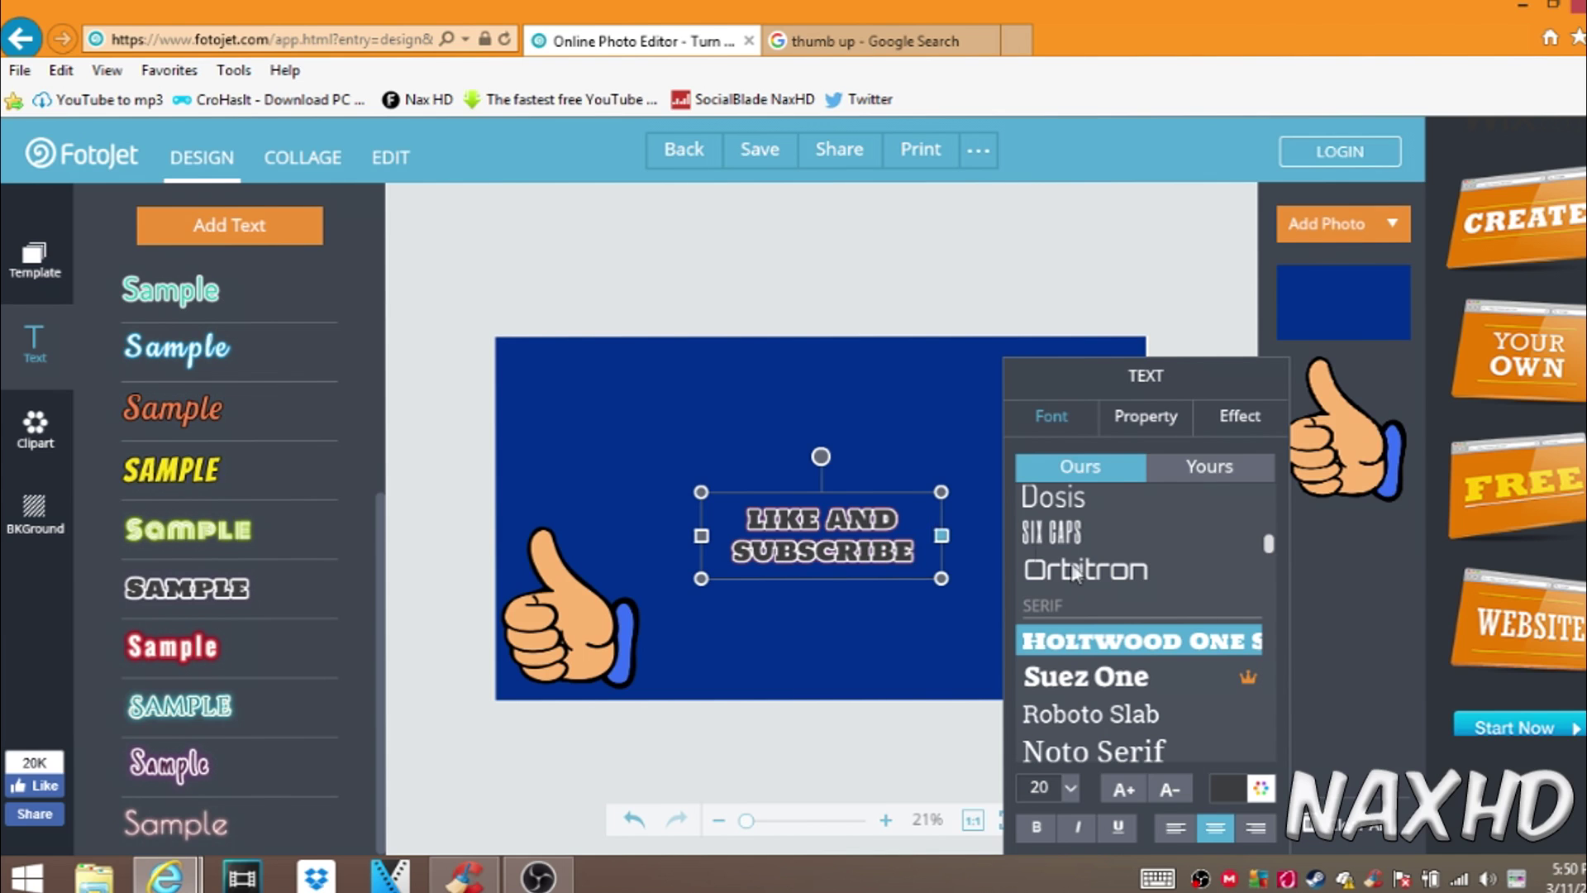
- Enlarge the "LIKE AND SUBSCRIBE" text and centre it across the upper half of the banner
drag(941, 487, 1190, 257)
drag(1104, 403, 1139, 294)
drag(1031, 326, 978, 330)
click(726, 583)
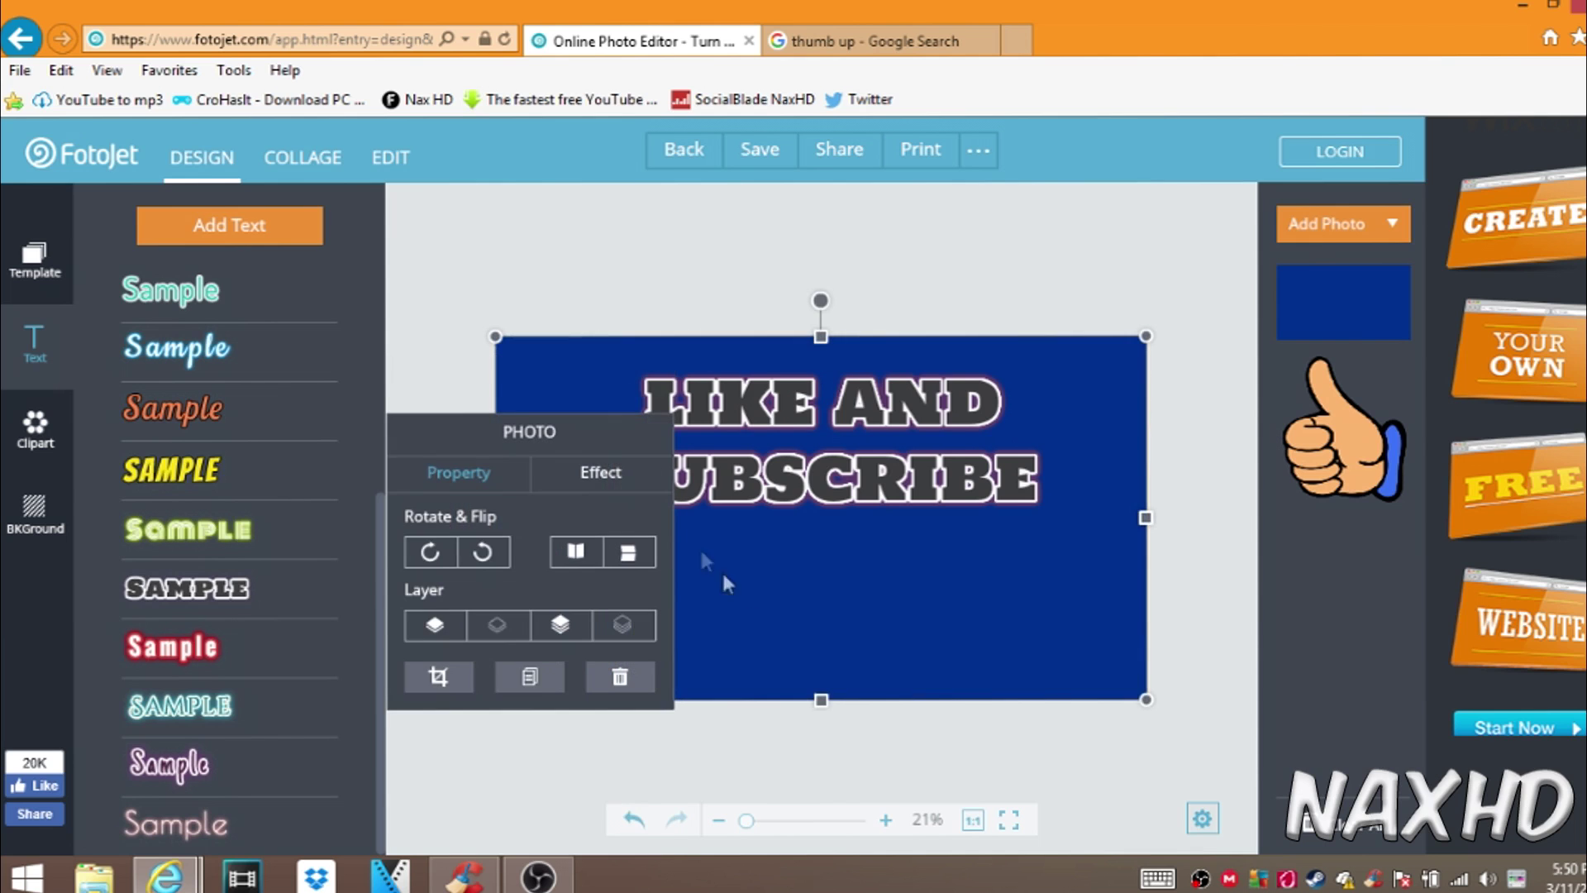
- Add the red Subscribe button picture from the computer to the design and place it on the canvas
click(1326, 223)
click(1312, 261)
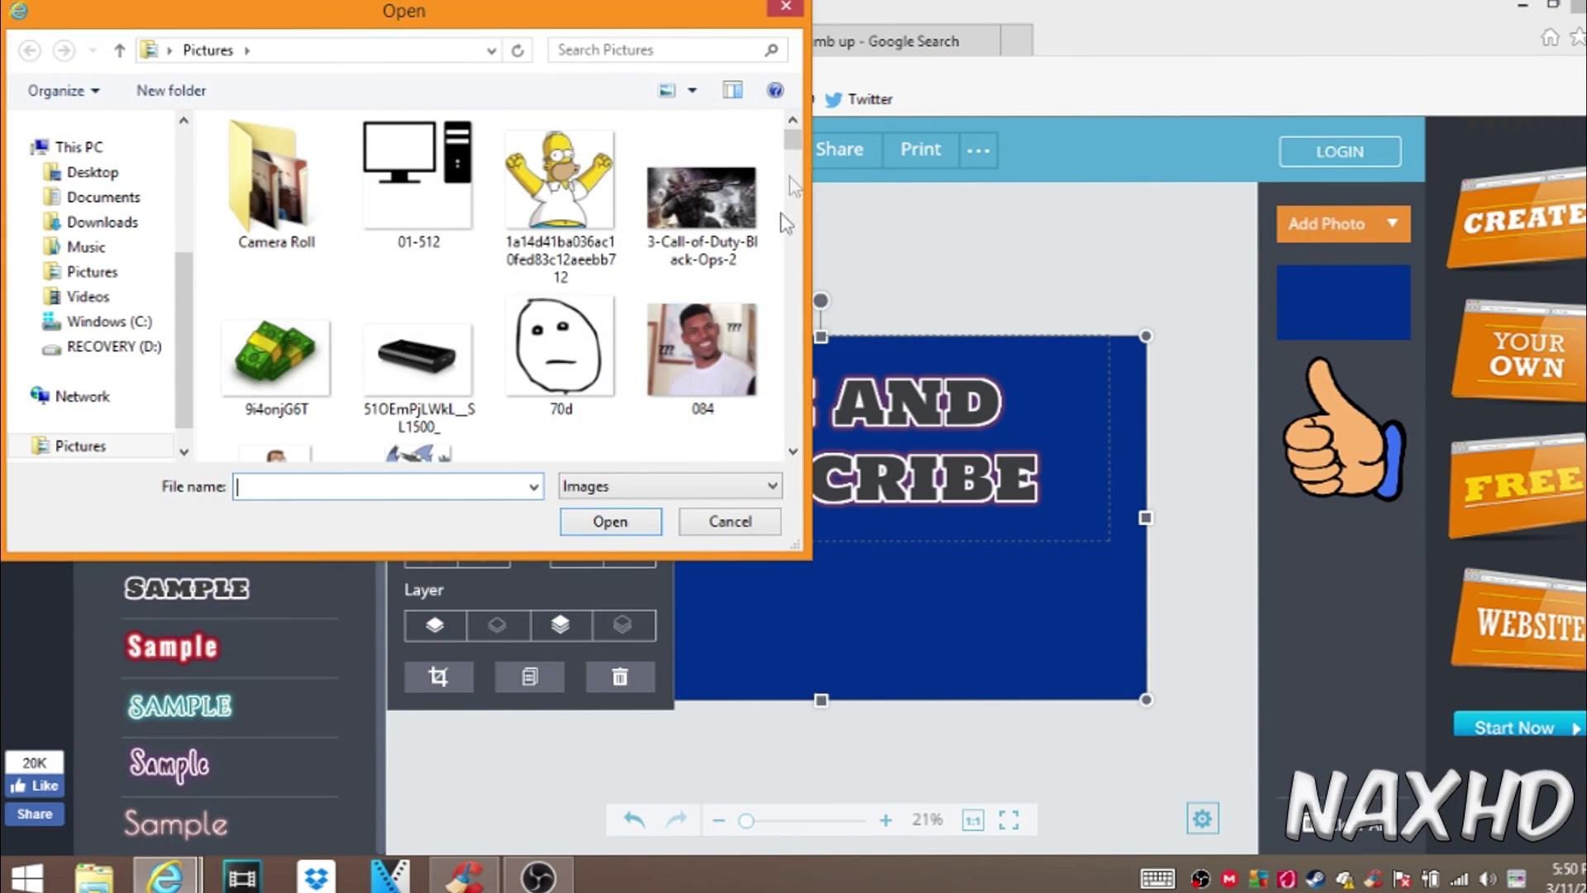
drag(797, 142, 795, 410)
click(703, 388)
click(610, 521)
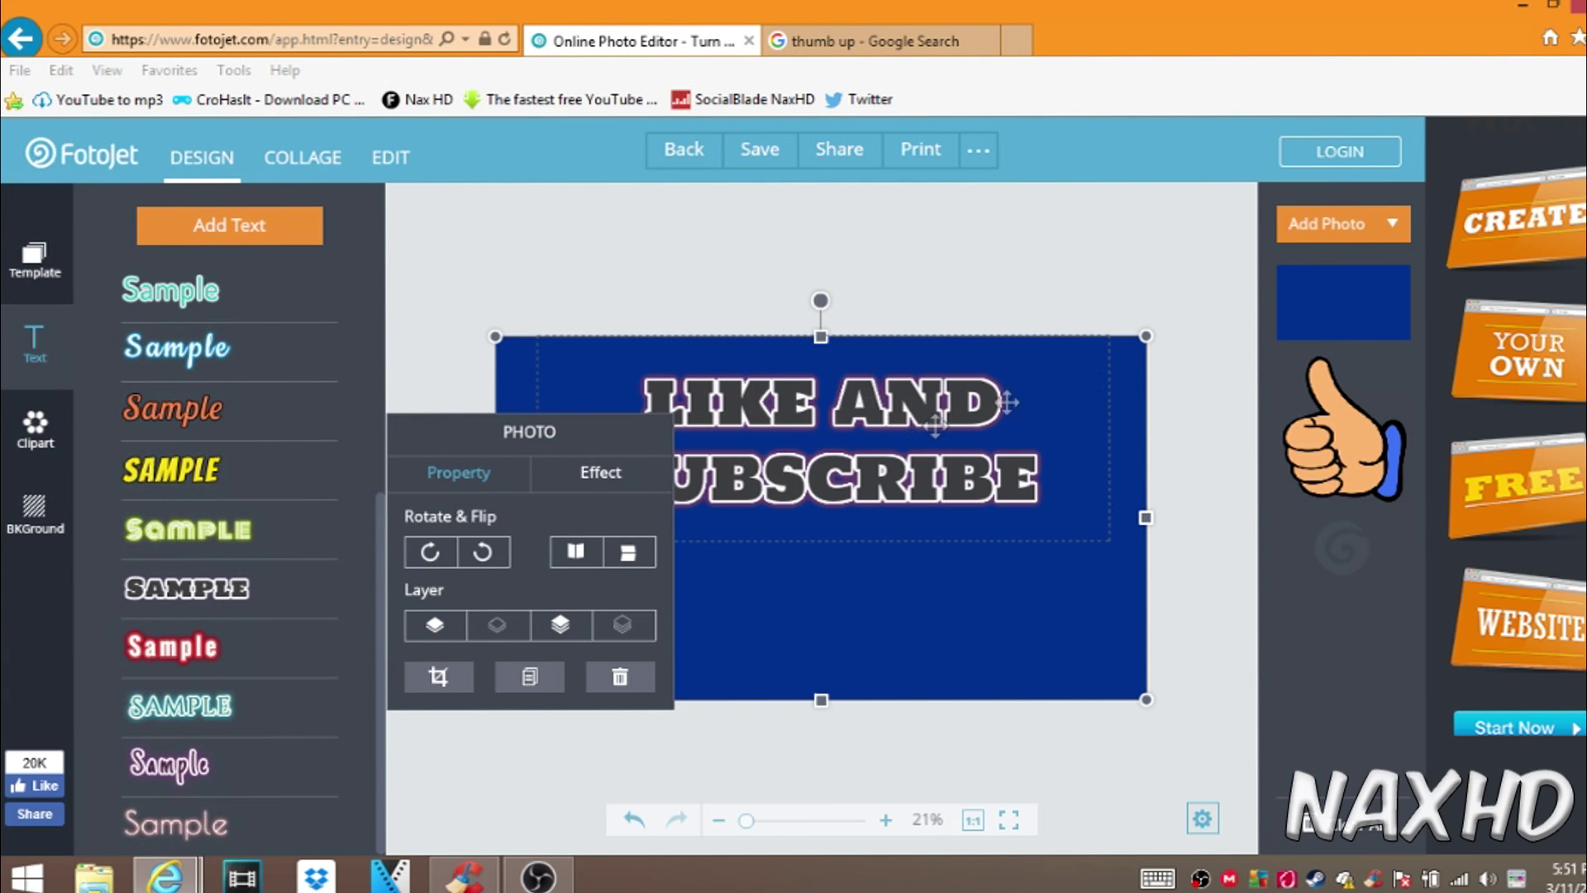
click(1348, 539)
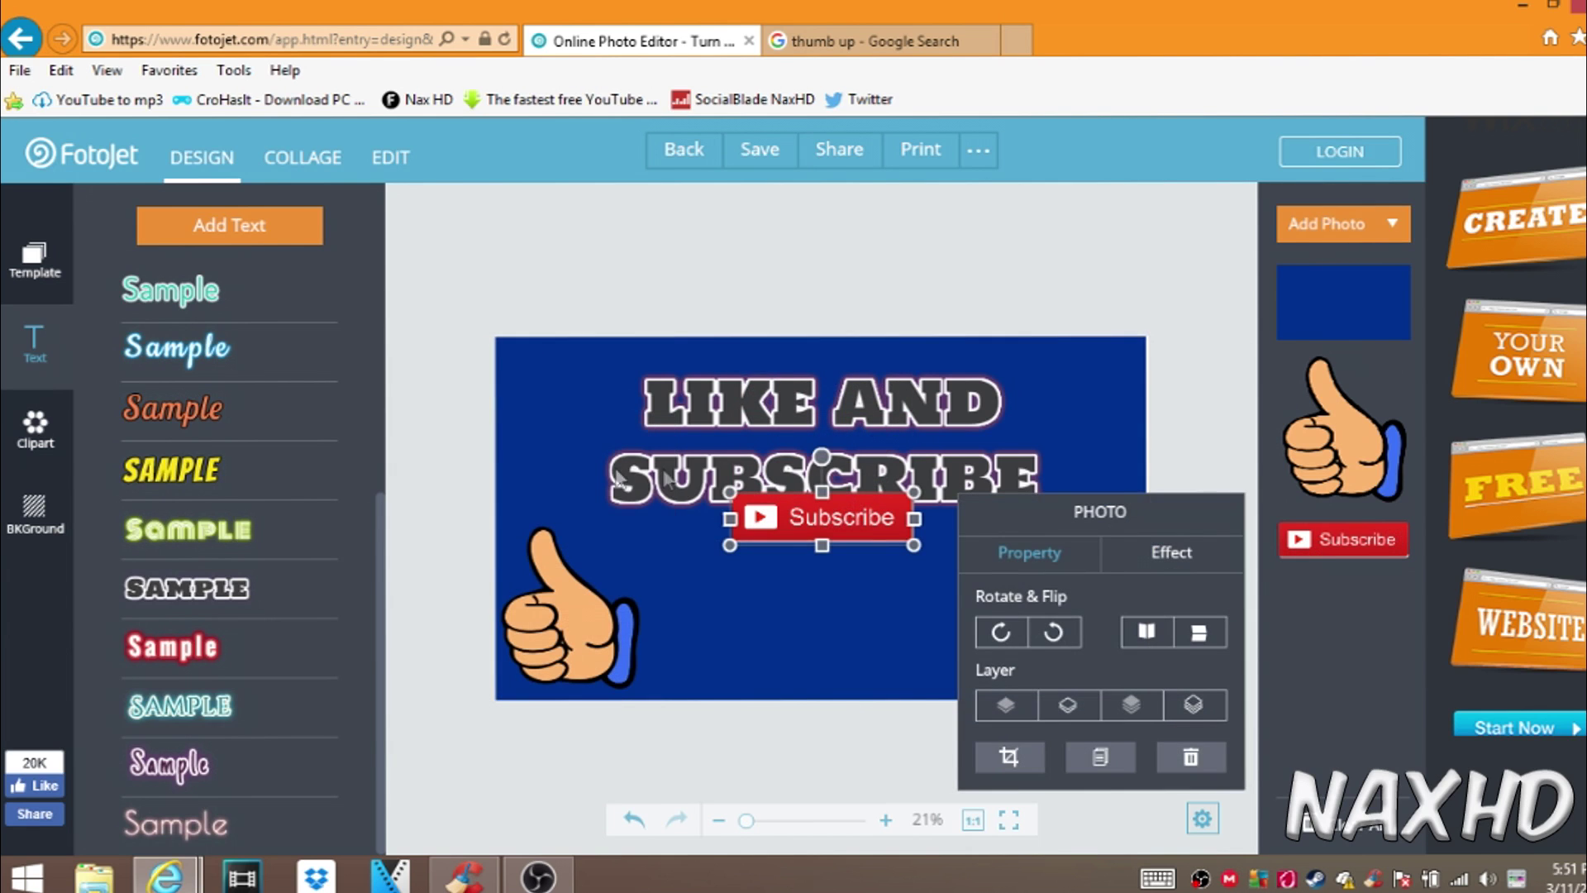
- Move the Subscribe button to the banner's lower right and enlarge it, and shift the thumbs-up image slightly to the right
drag(798, 534, 866, 649)
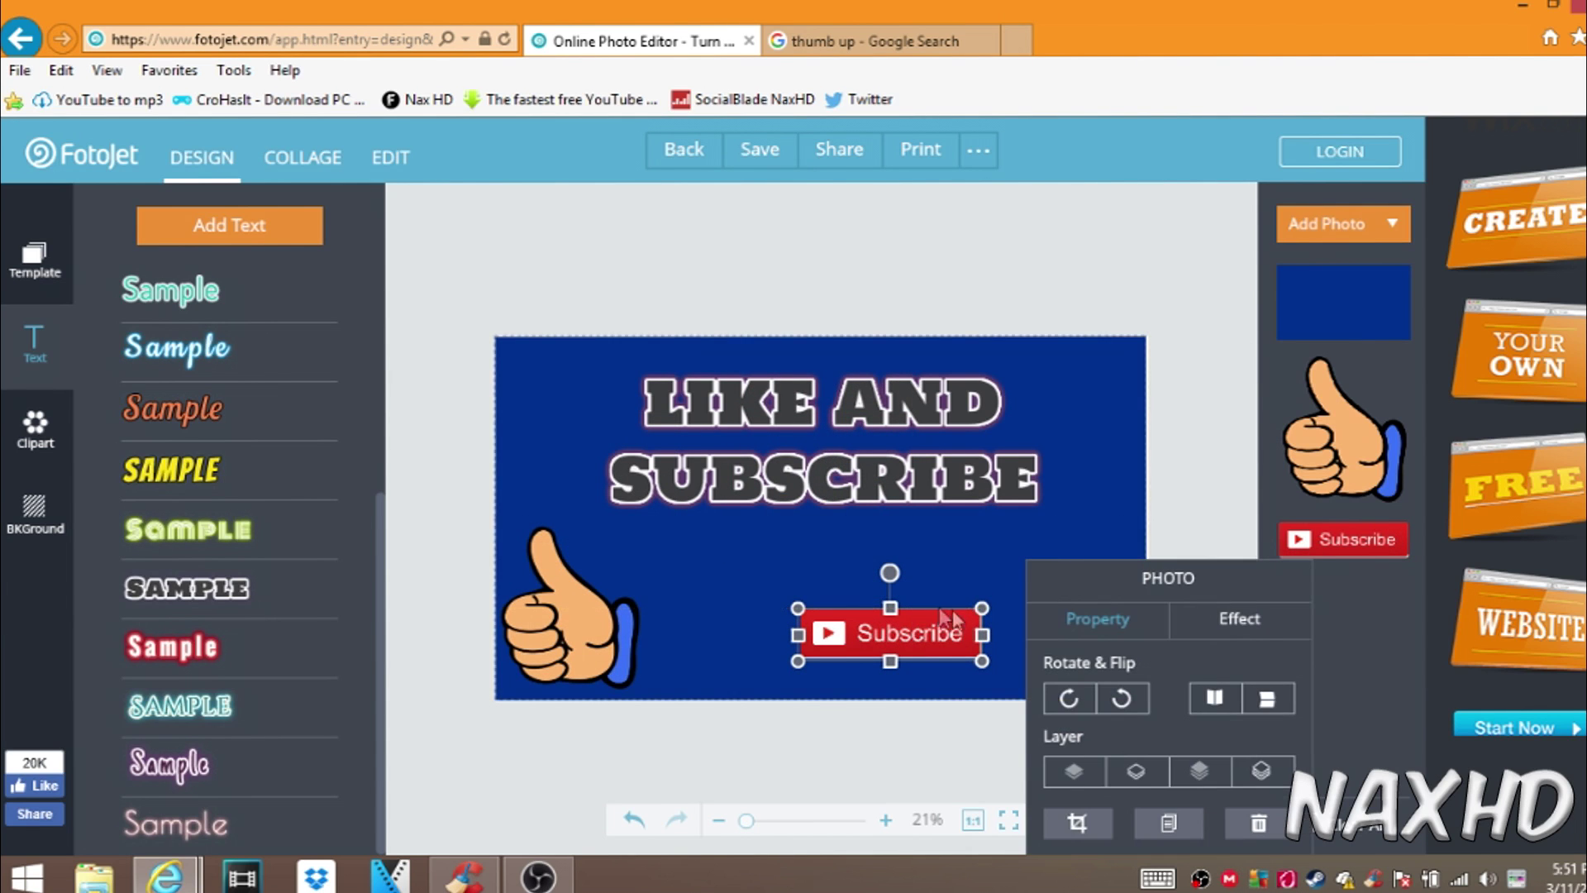
mouse_move(982, 608)
mouse_down()
mouse_move(1141, 577)
mouse_move(1145, 562)
mouse_move(1013, 610)
mouse_up()
click(552, 582)
drag(554, 601, 596, 602)
click(957, 315)
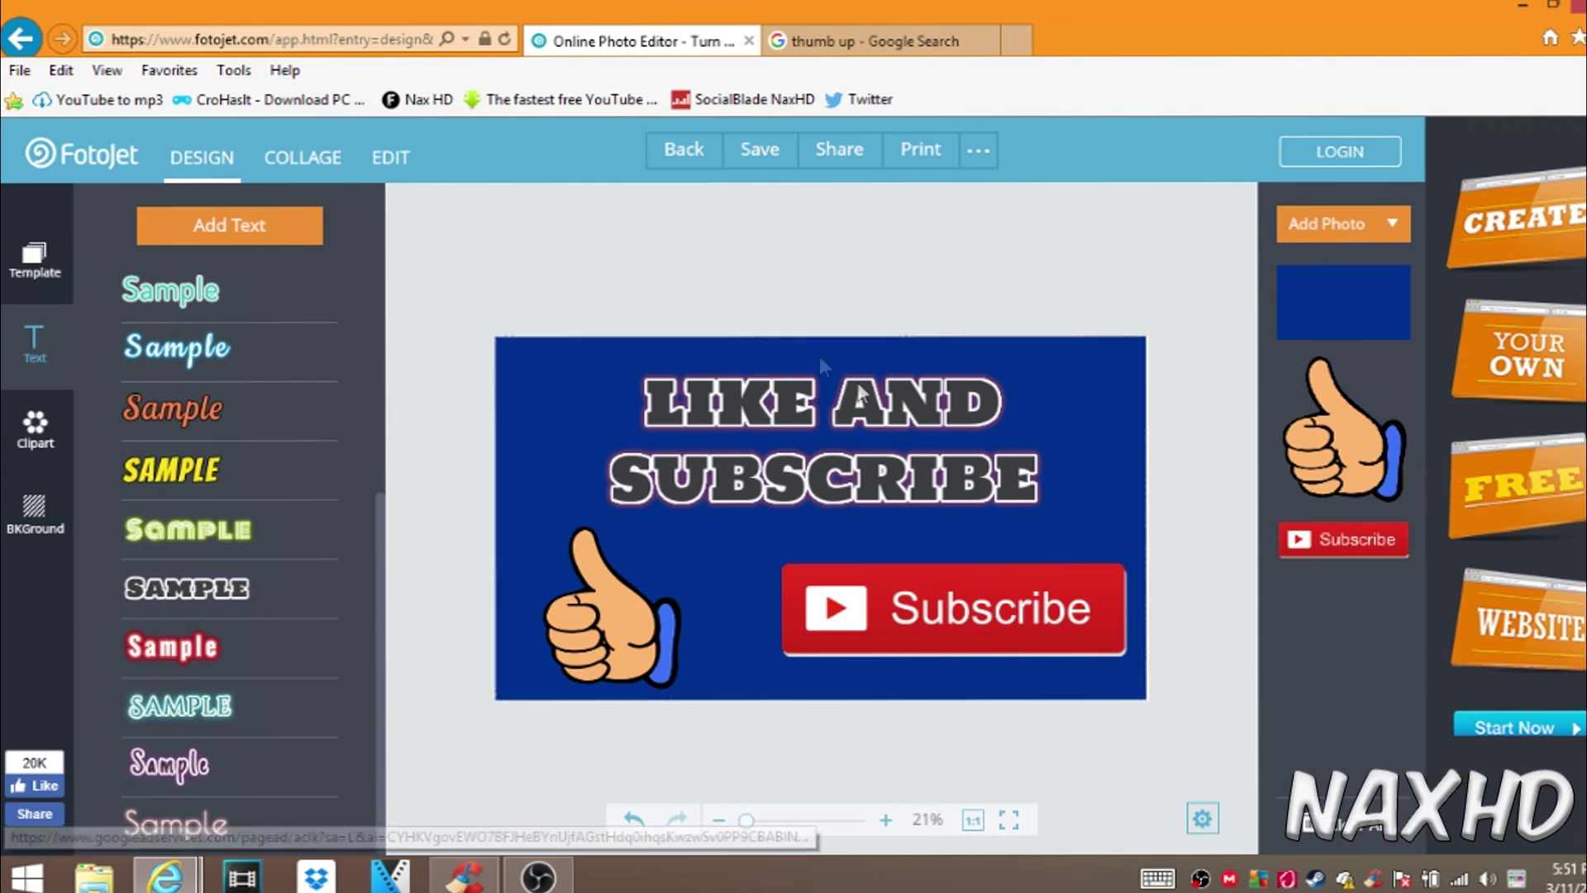
- Start saving the design under the name "Sample thumnail vid" with High quality
click(770, 148)
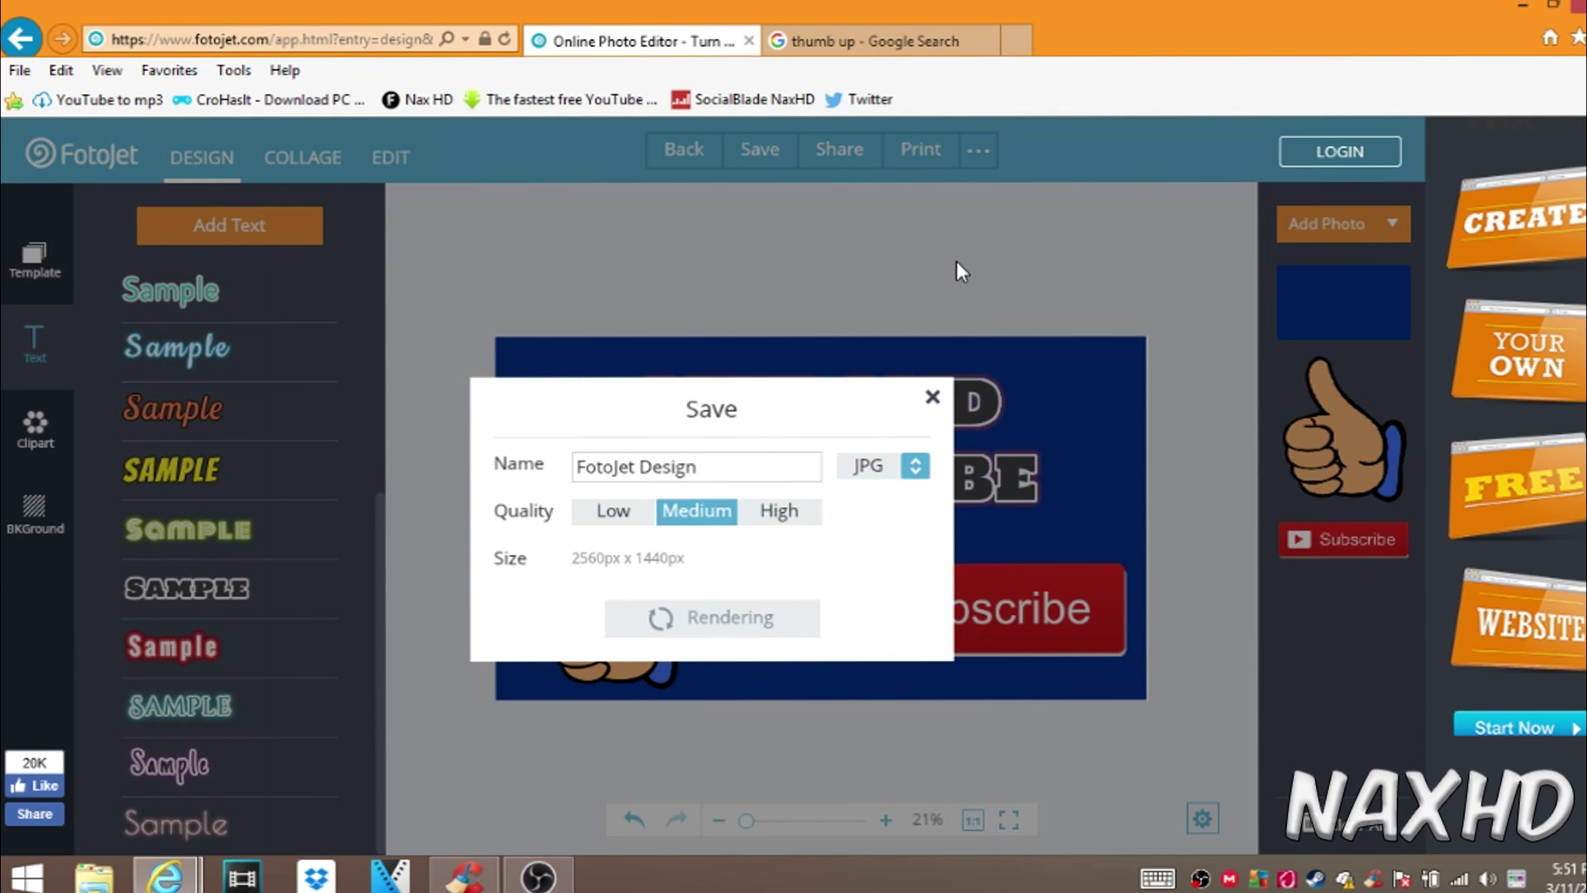
key(BackSpace)
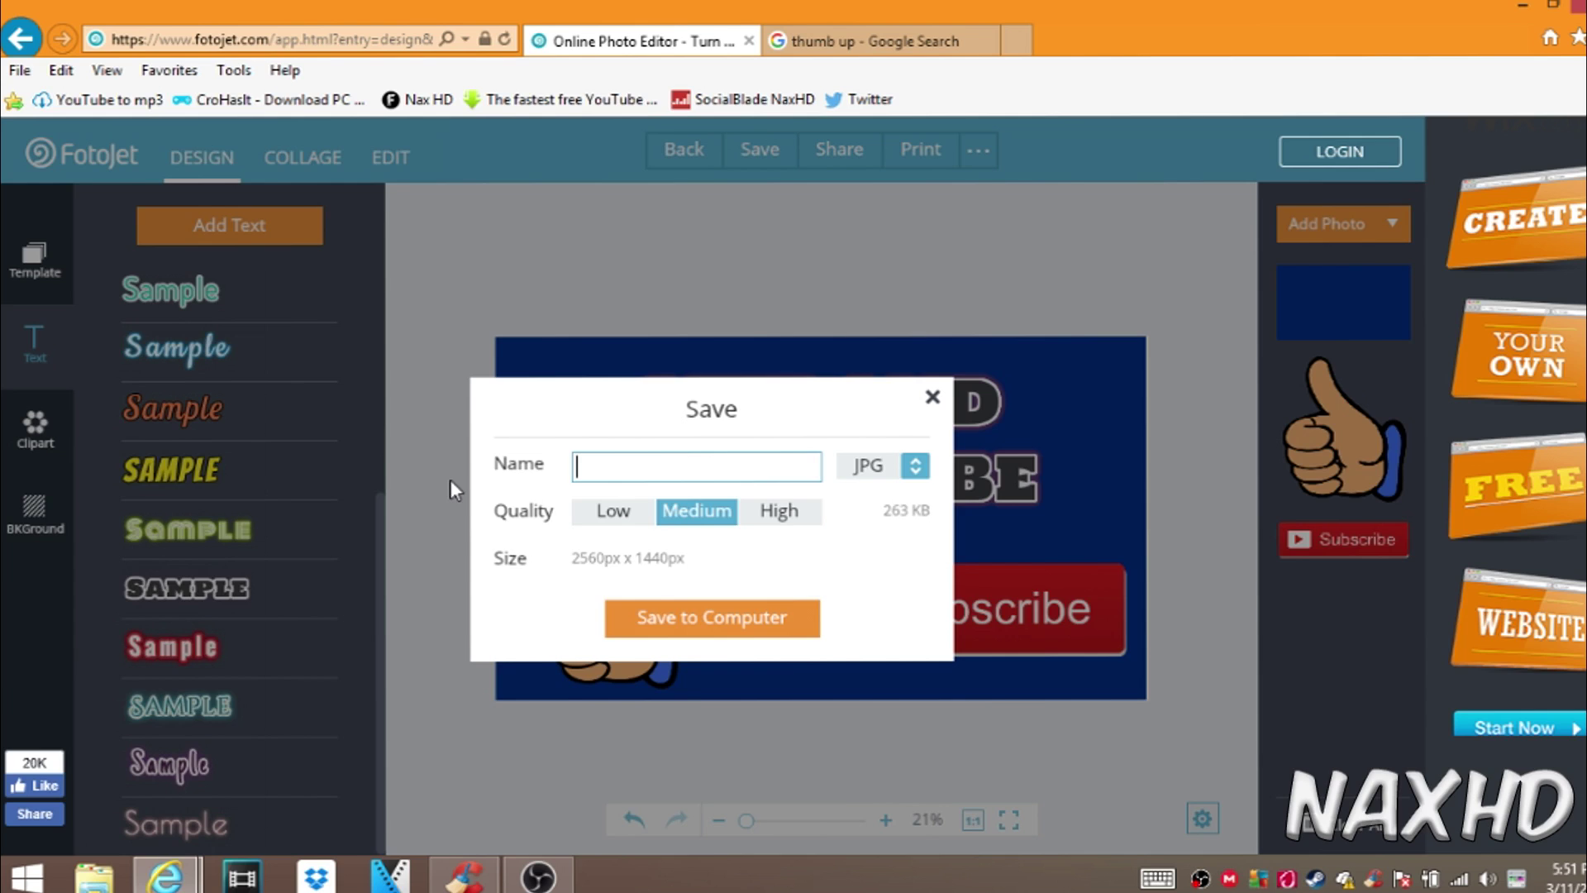
text(Sample thumna)
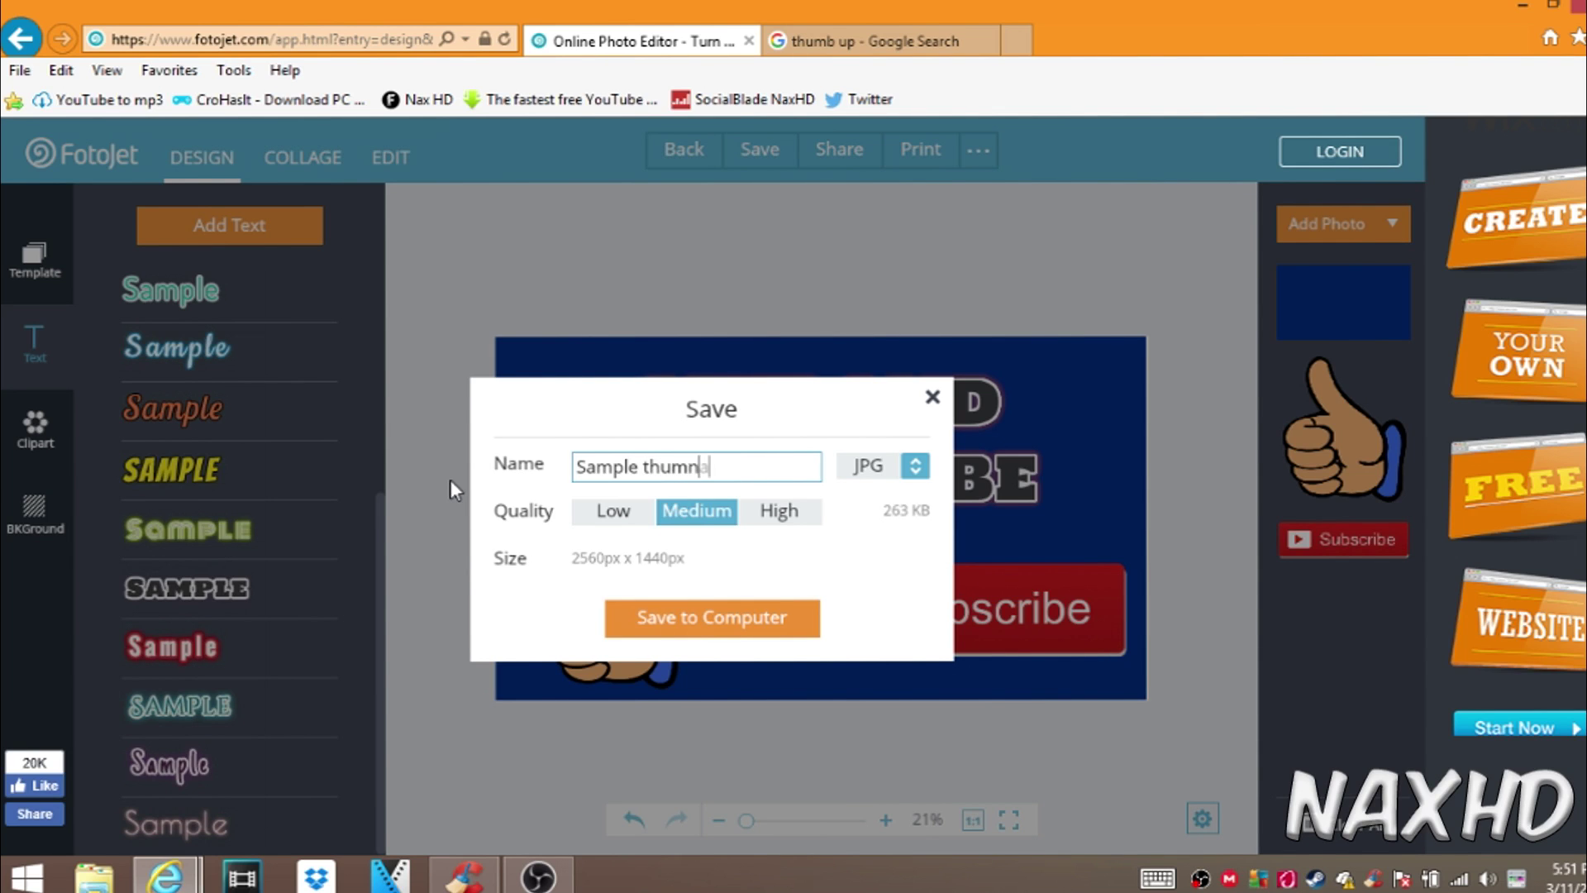
text(il vid)
click(806, 523)
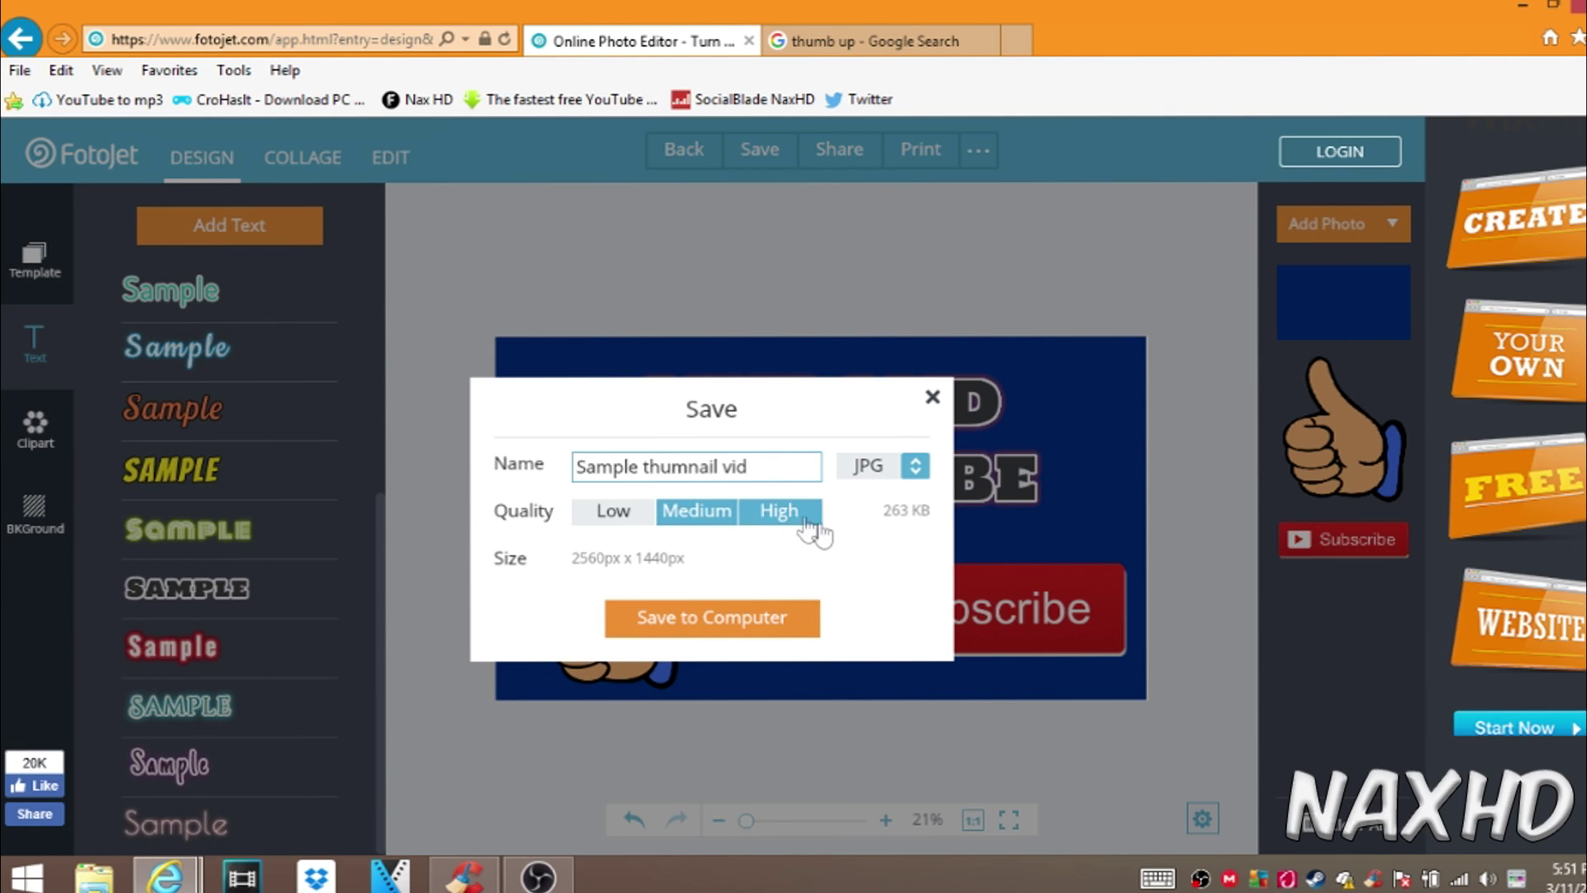
- Set the file format to PNG, save the design to the computer and dismiss the completion message
click(914, 465)
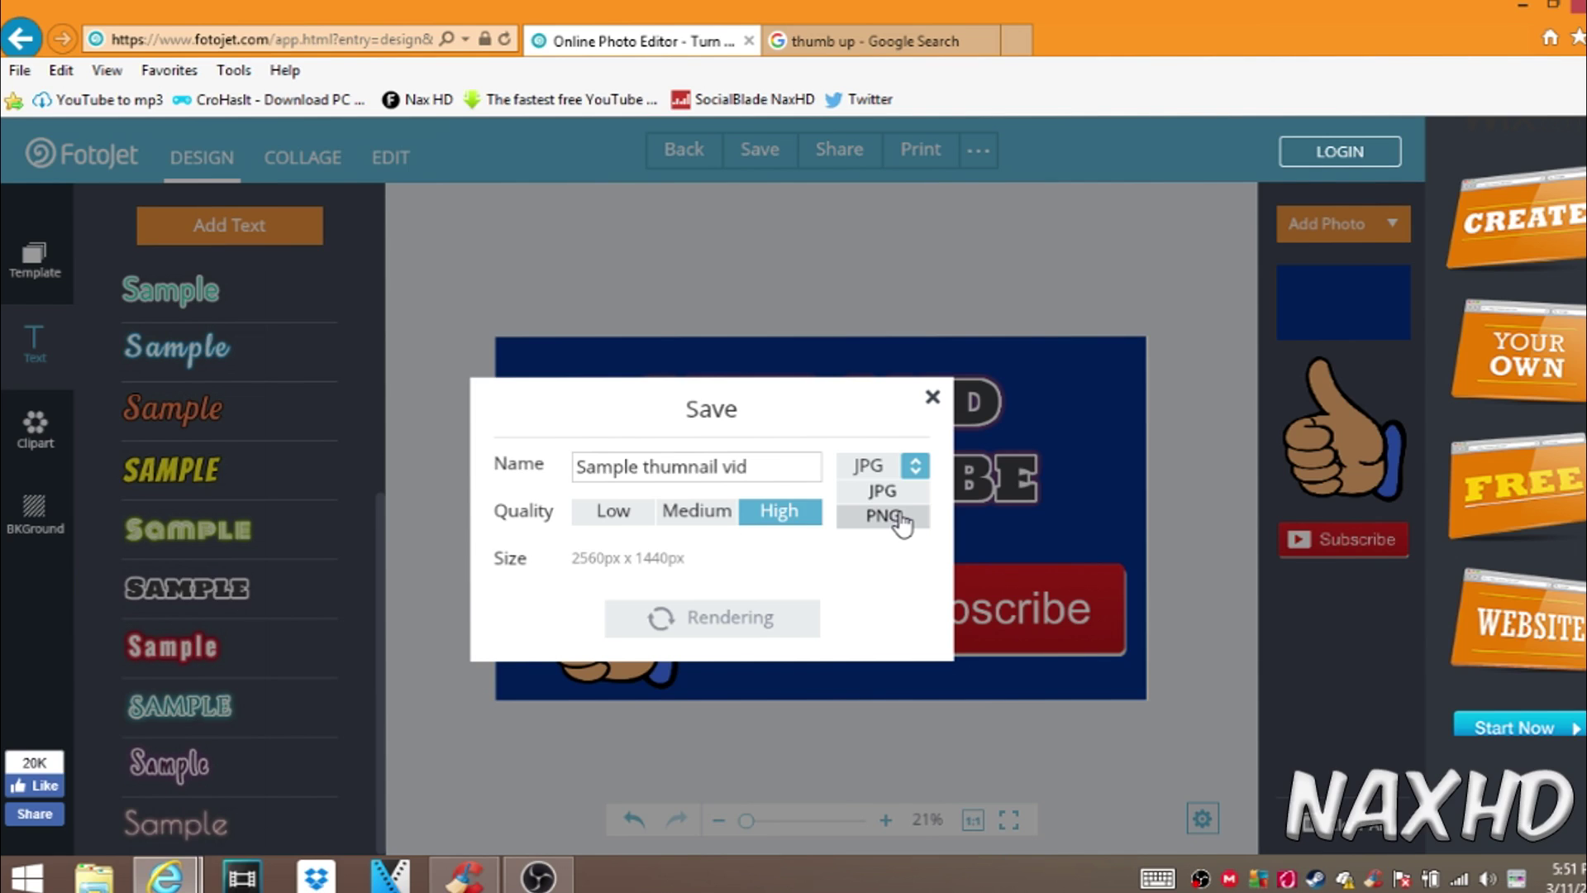
click(883, 516)
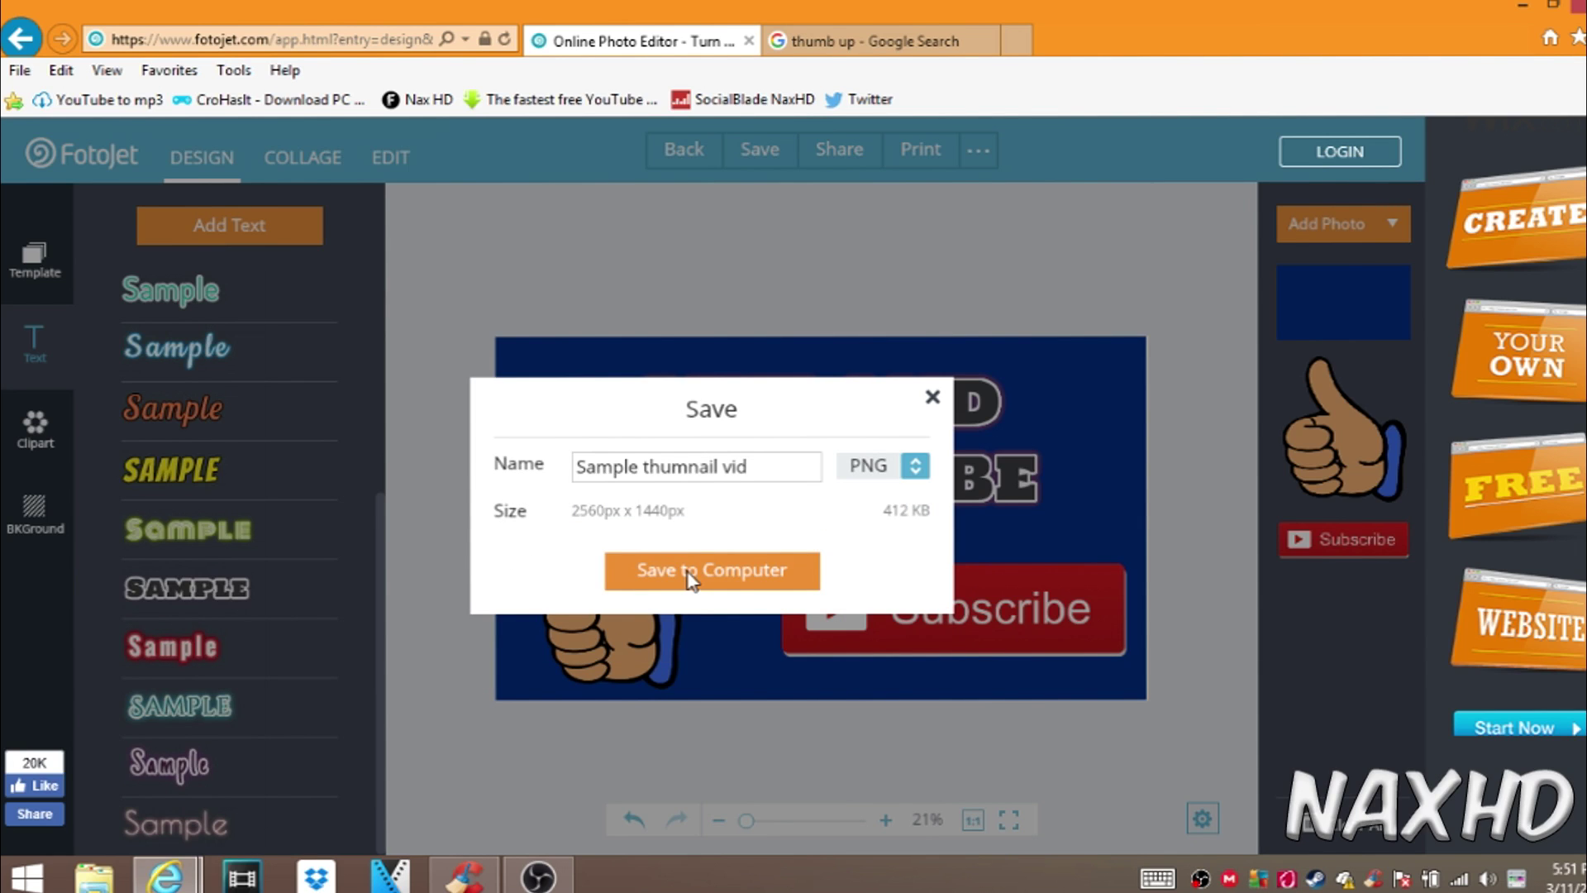
click(690, 579)
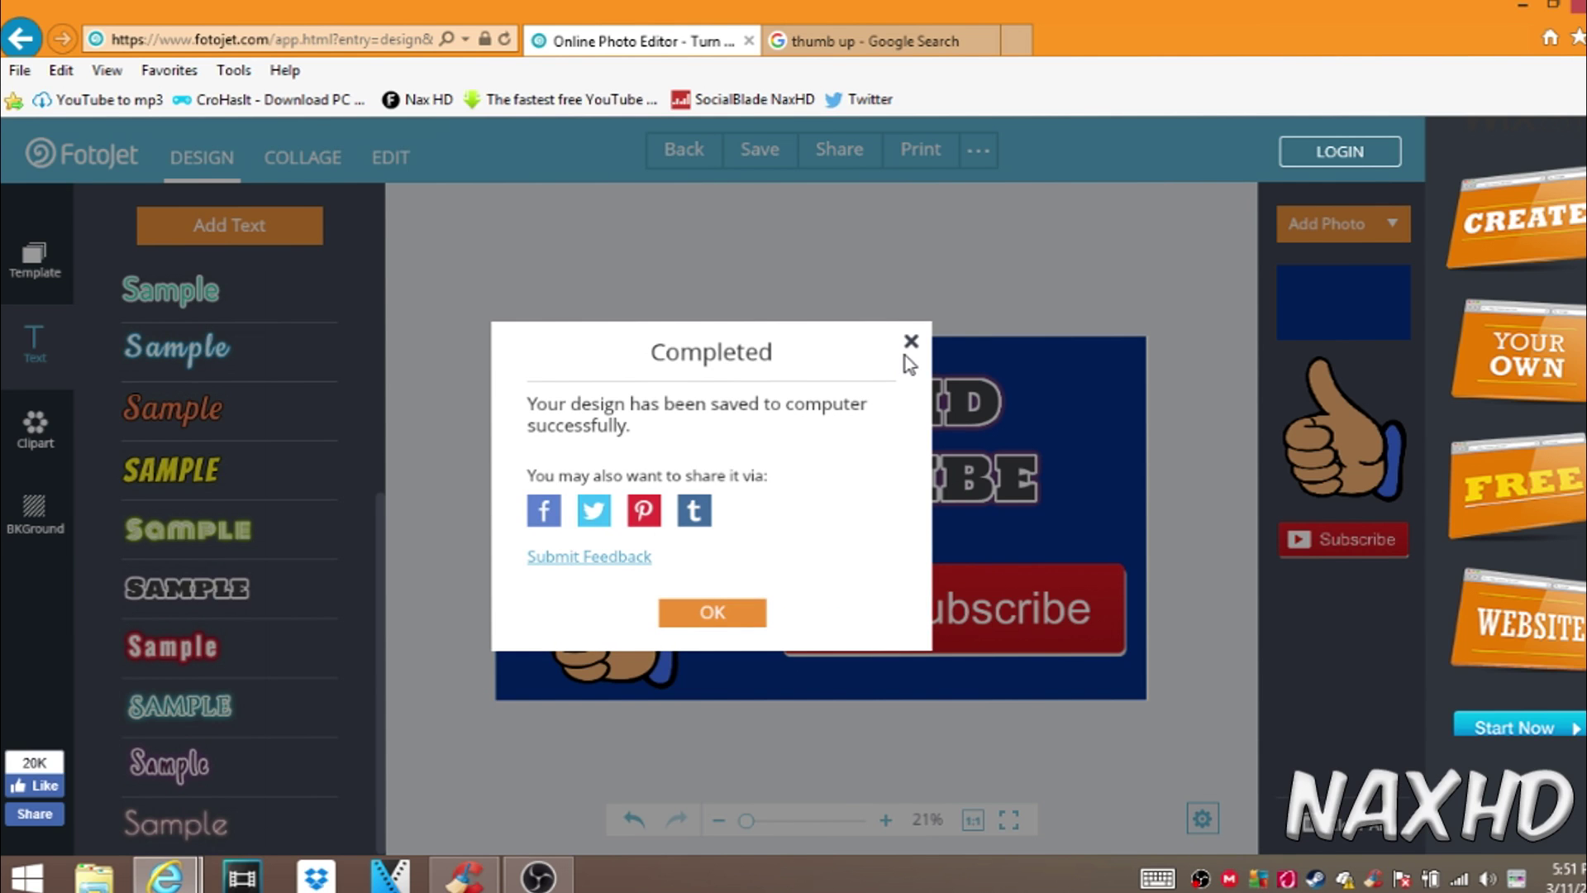
click(910, 343)
- Switch to File Explorer and locate the saved "Sample thumnail vid" image in the Pictures folder
click(1525, 7)
click(114, 883)
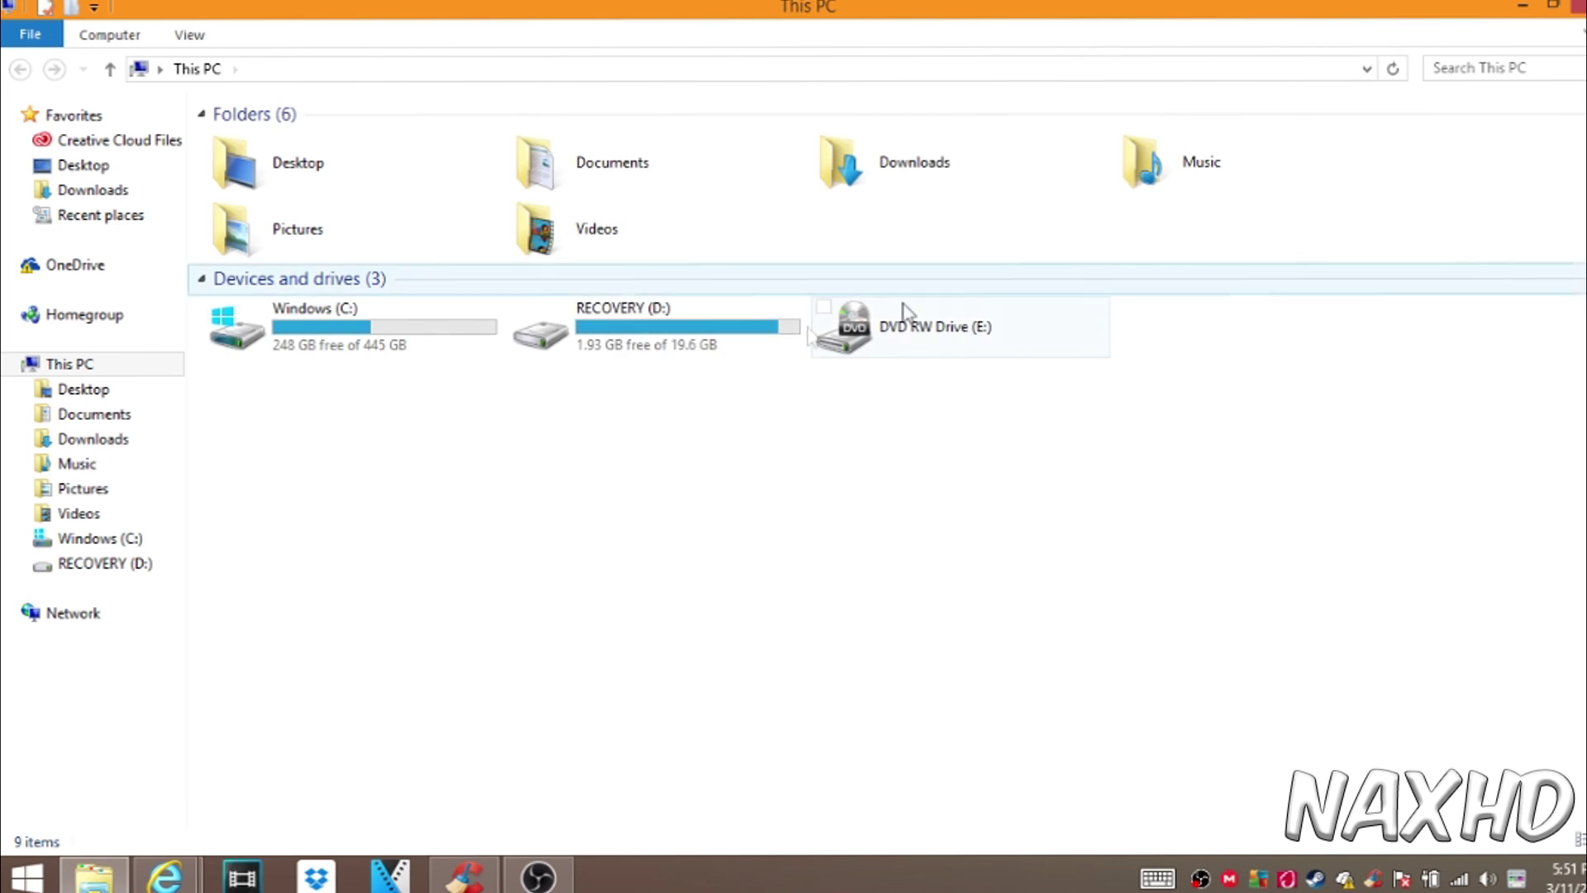
double_click(374, 239)
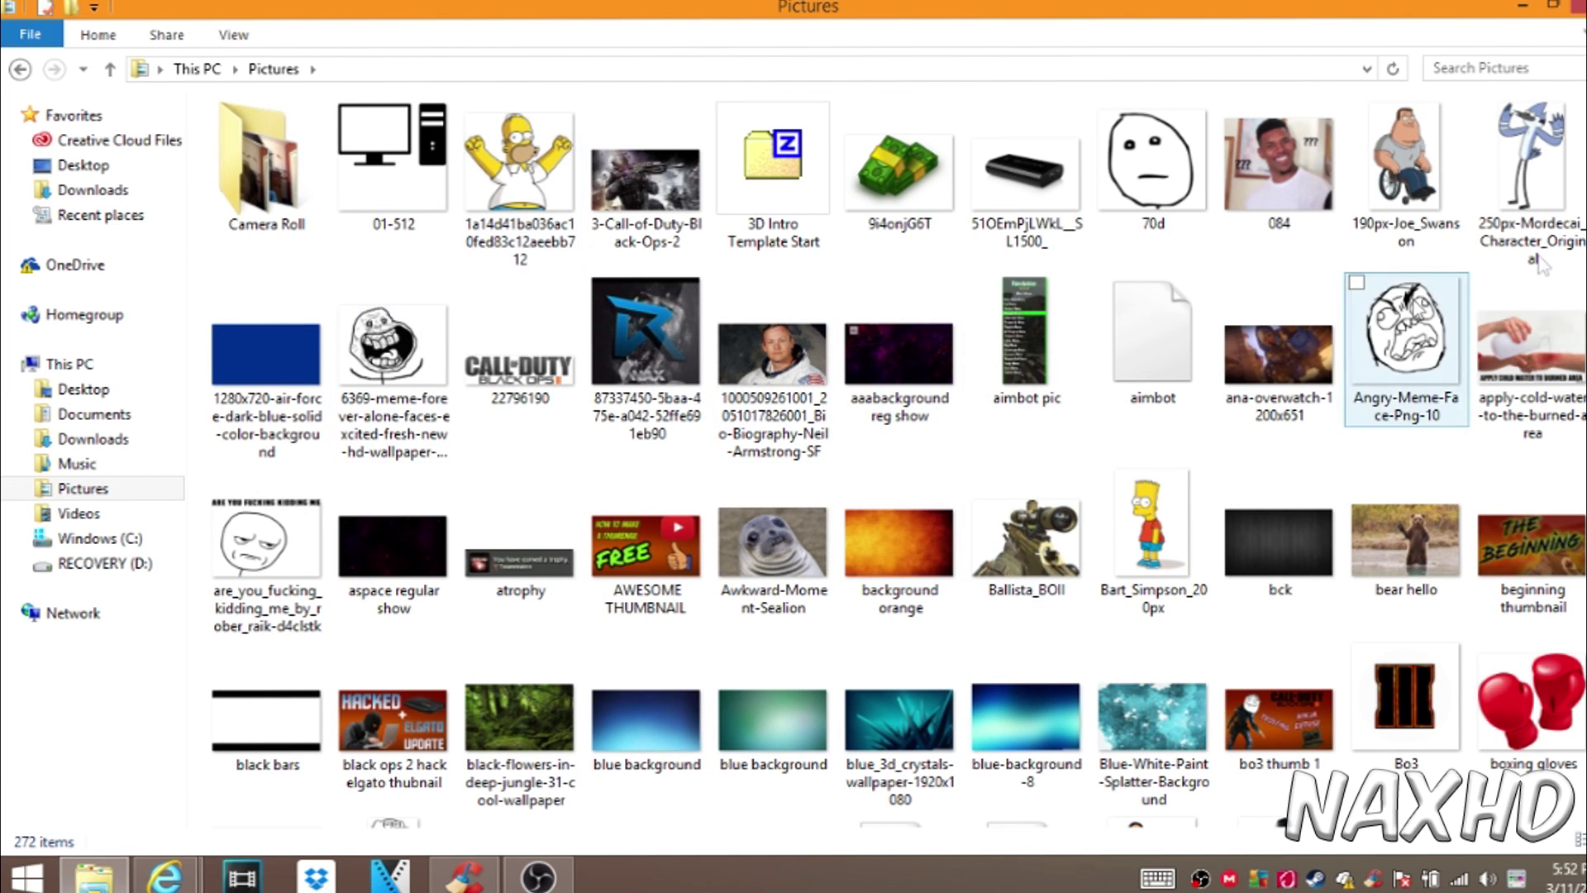
scroll(1539, 265, down, 15)
scroll(898, 459, down, 4)
scroll(1546, 322, down, 10)
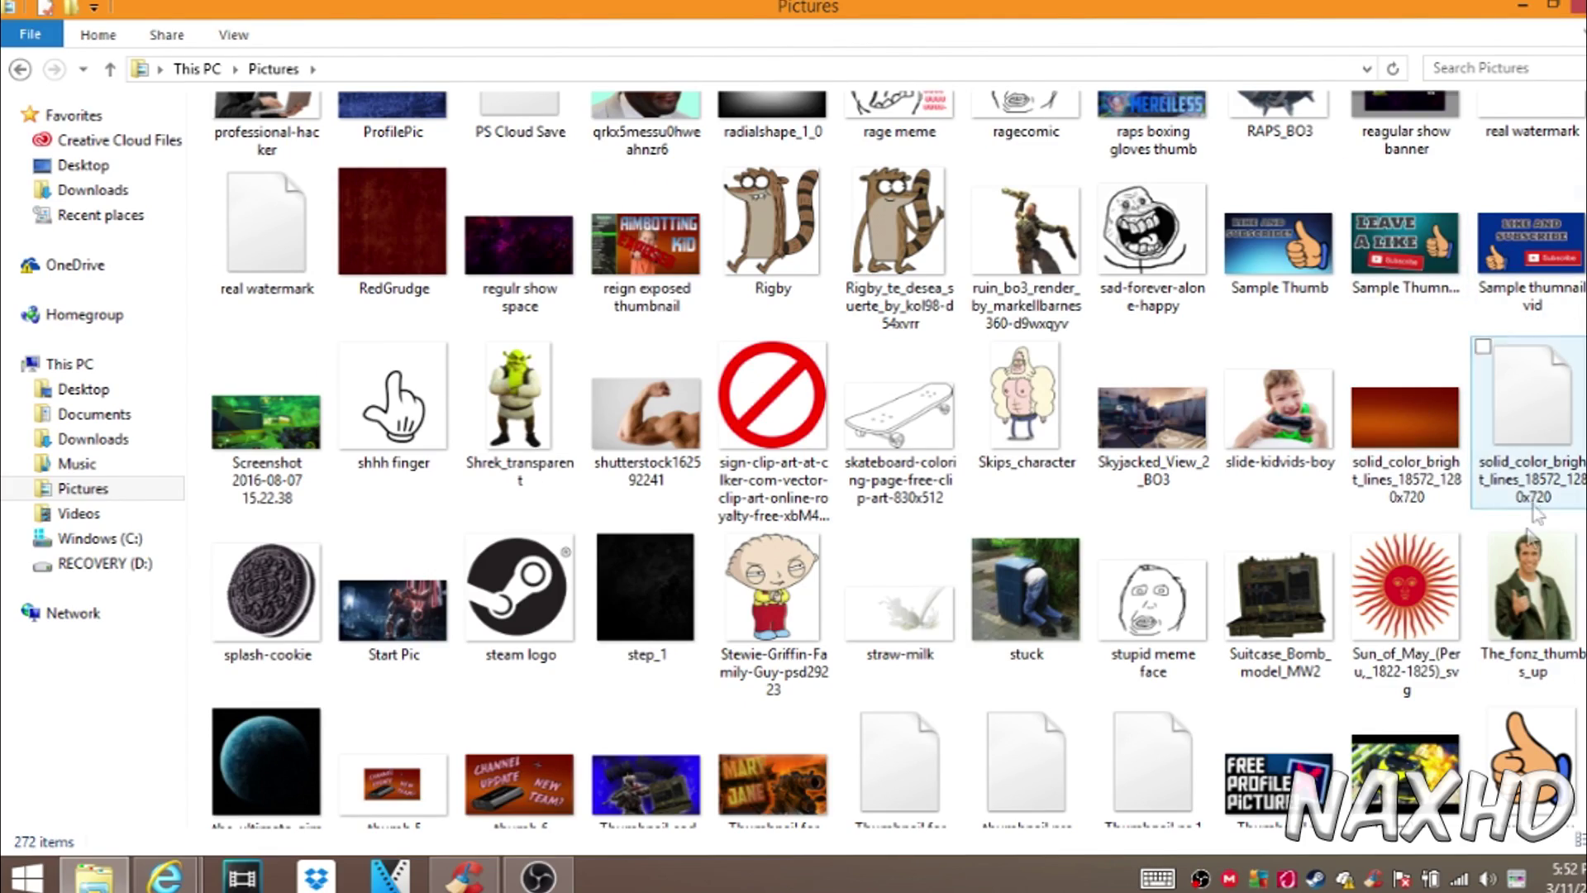
scroll(1372, 628, down, 2)
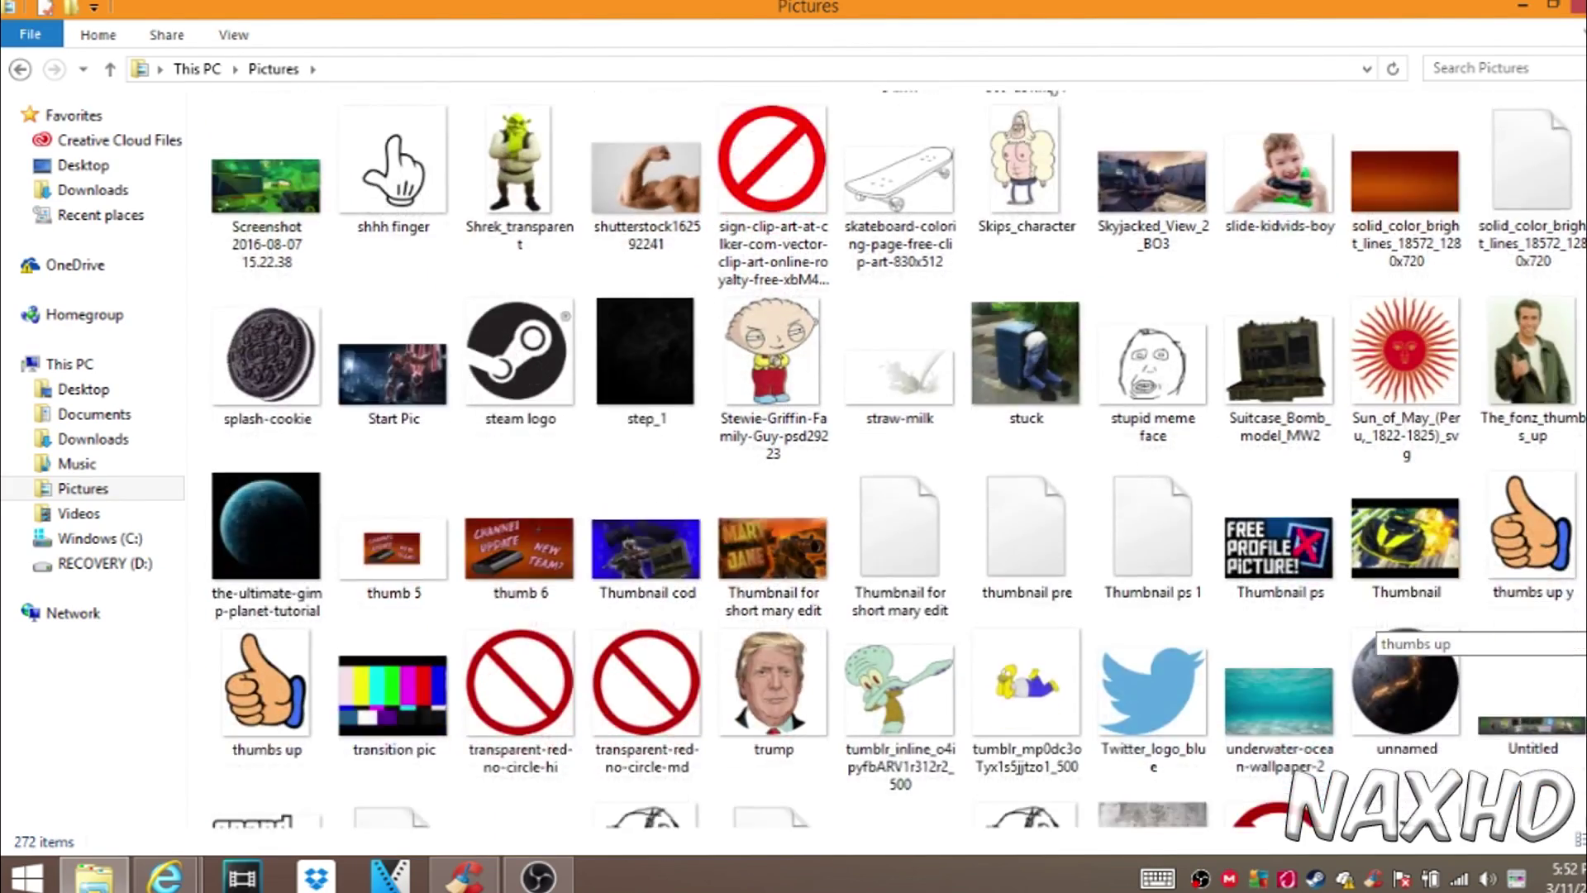
scroll(1372, 632, up, 2)
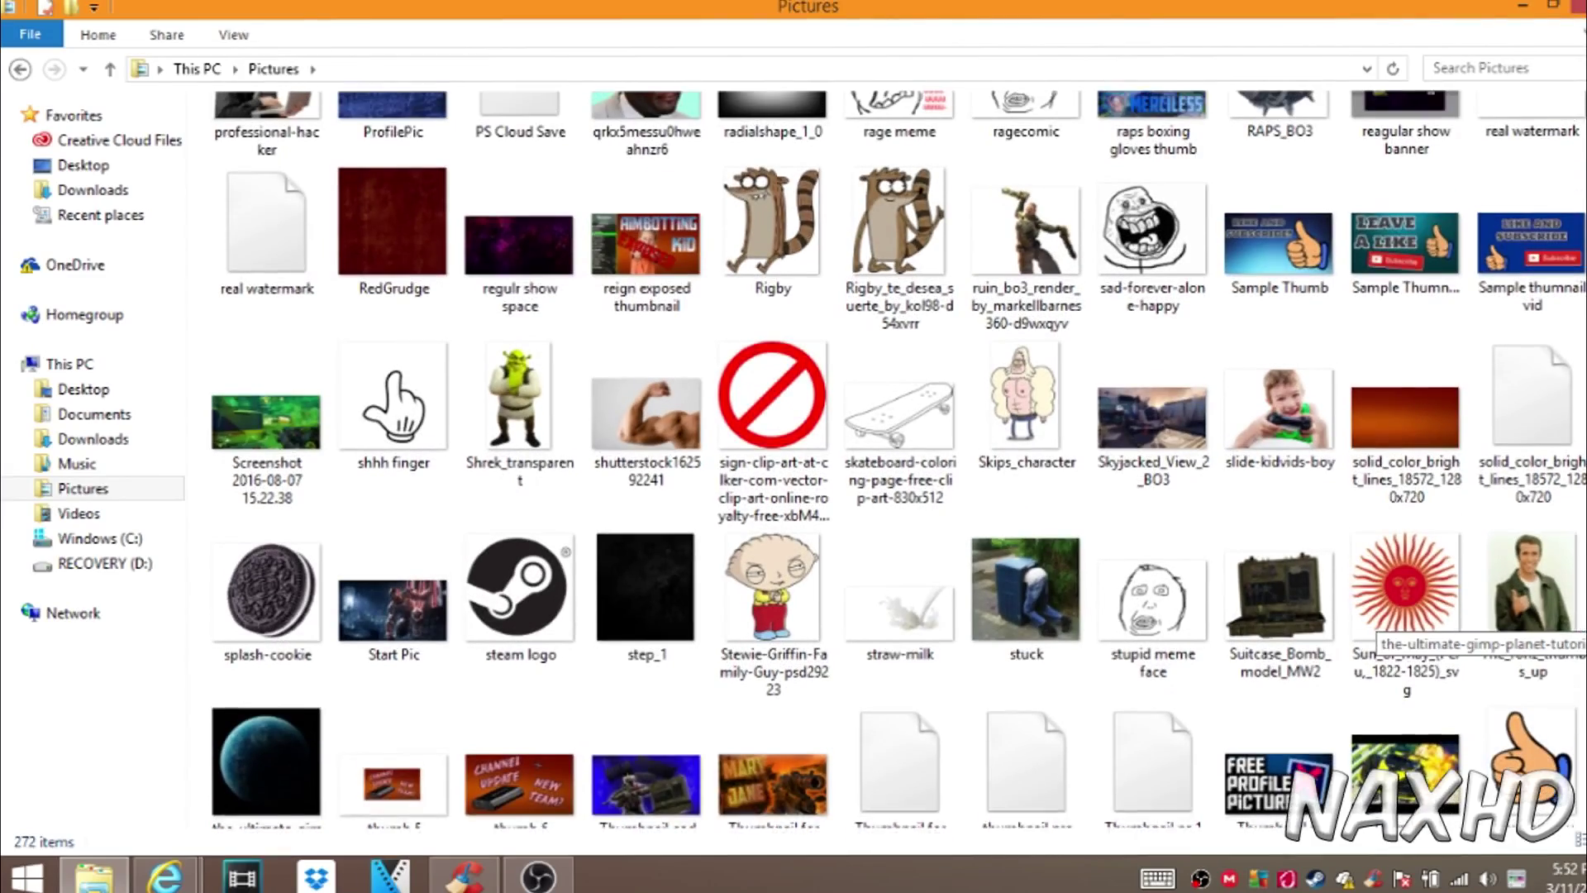
- Open the "Sample thumnail vid" image with Photo Gallery to view it
click(1539, 273)
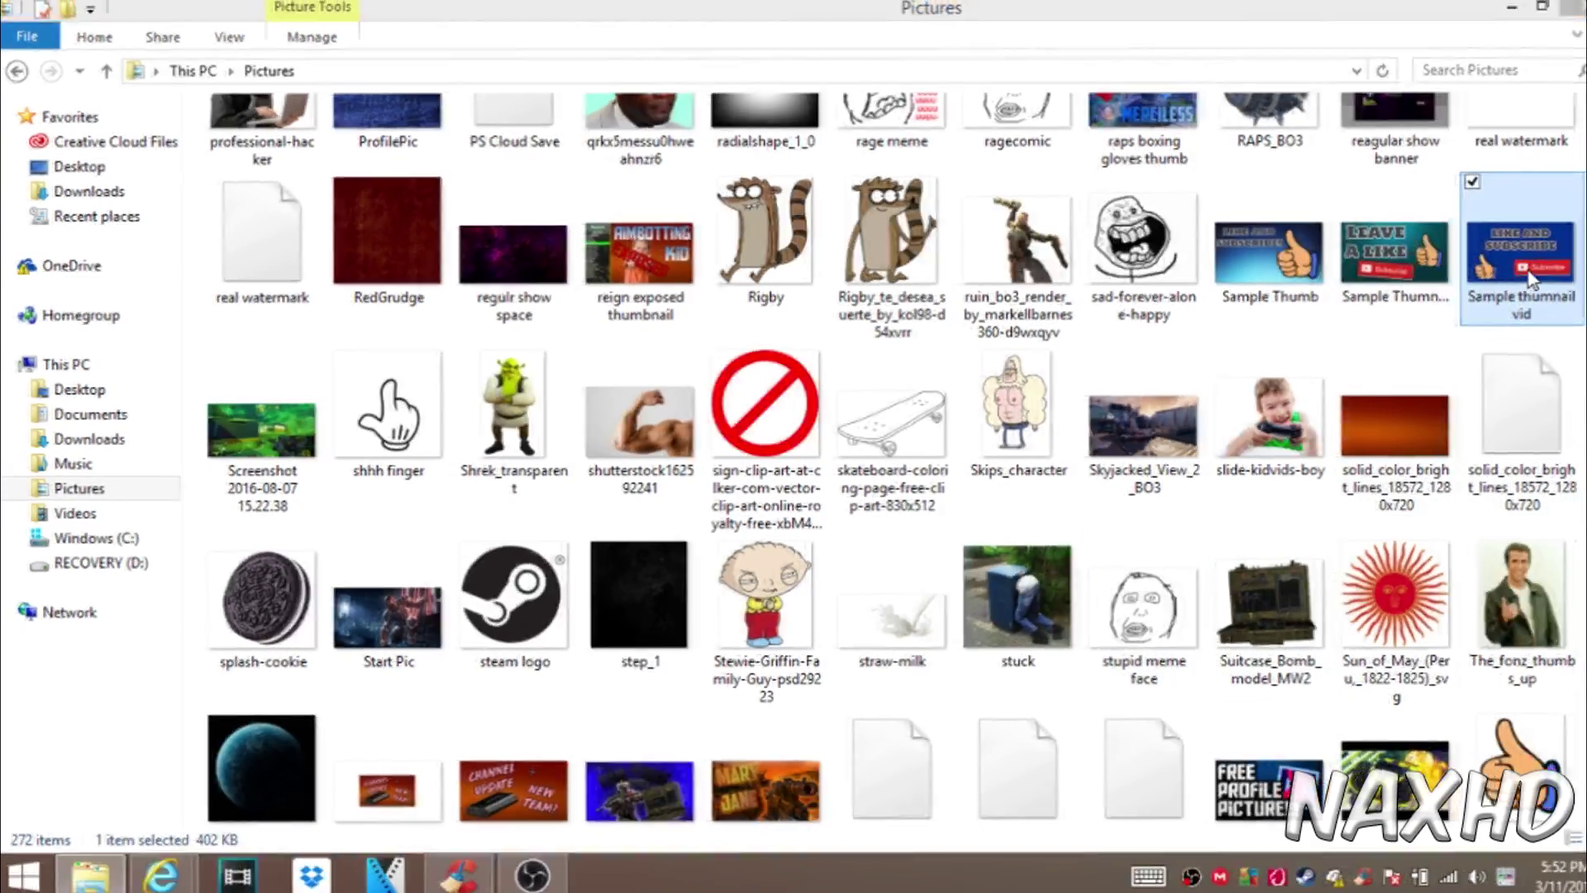
double_click(1531, 282)
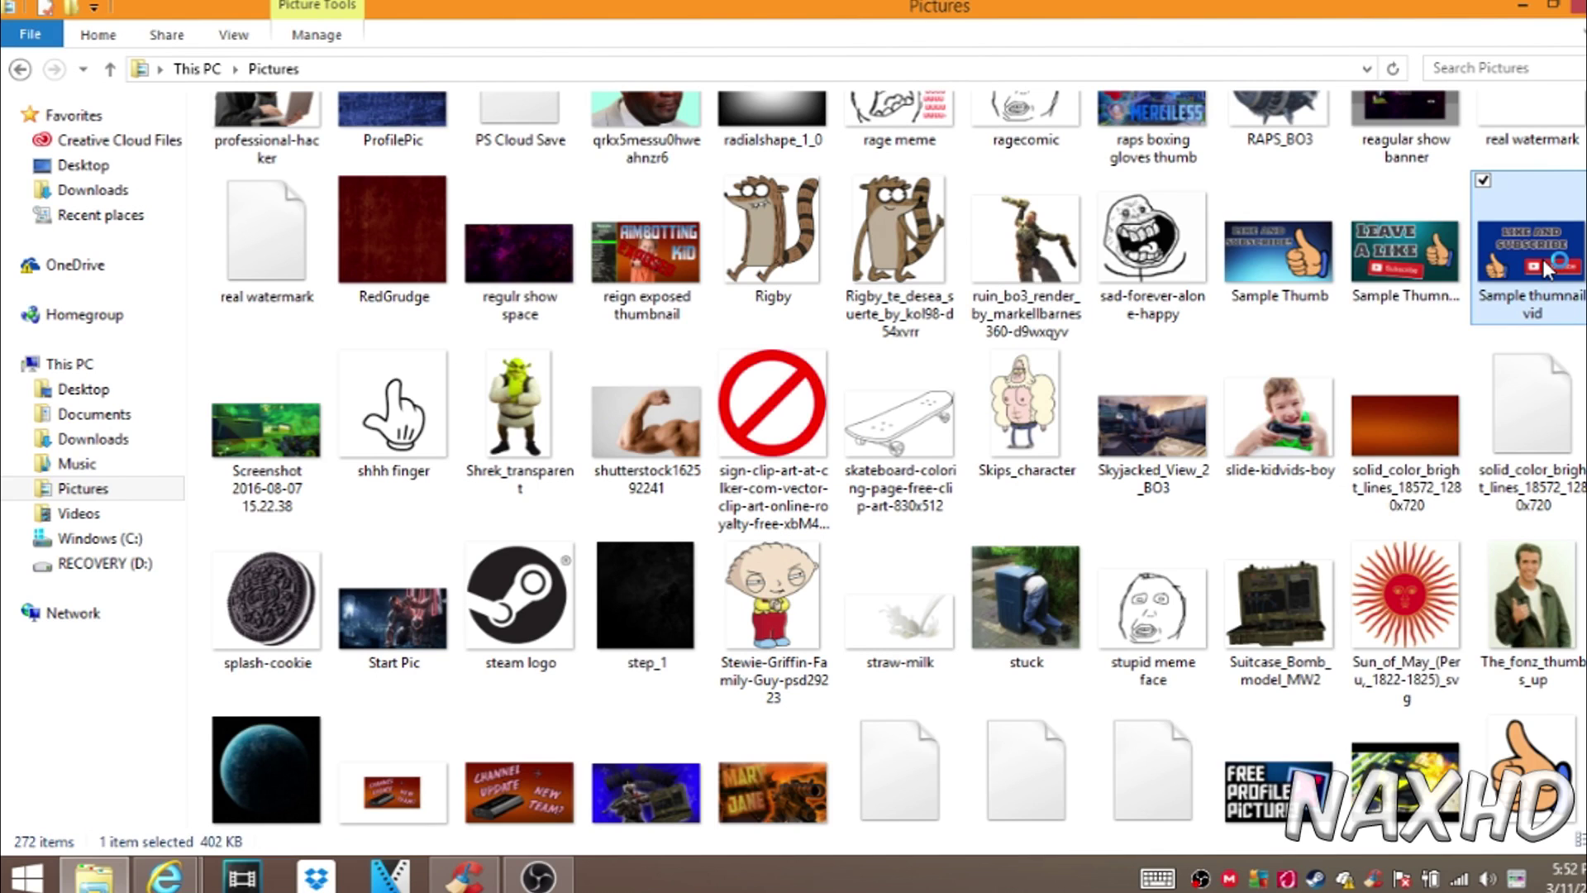
right_click(1542, 271)
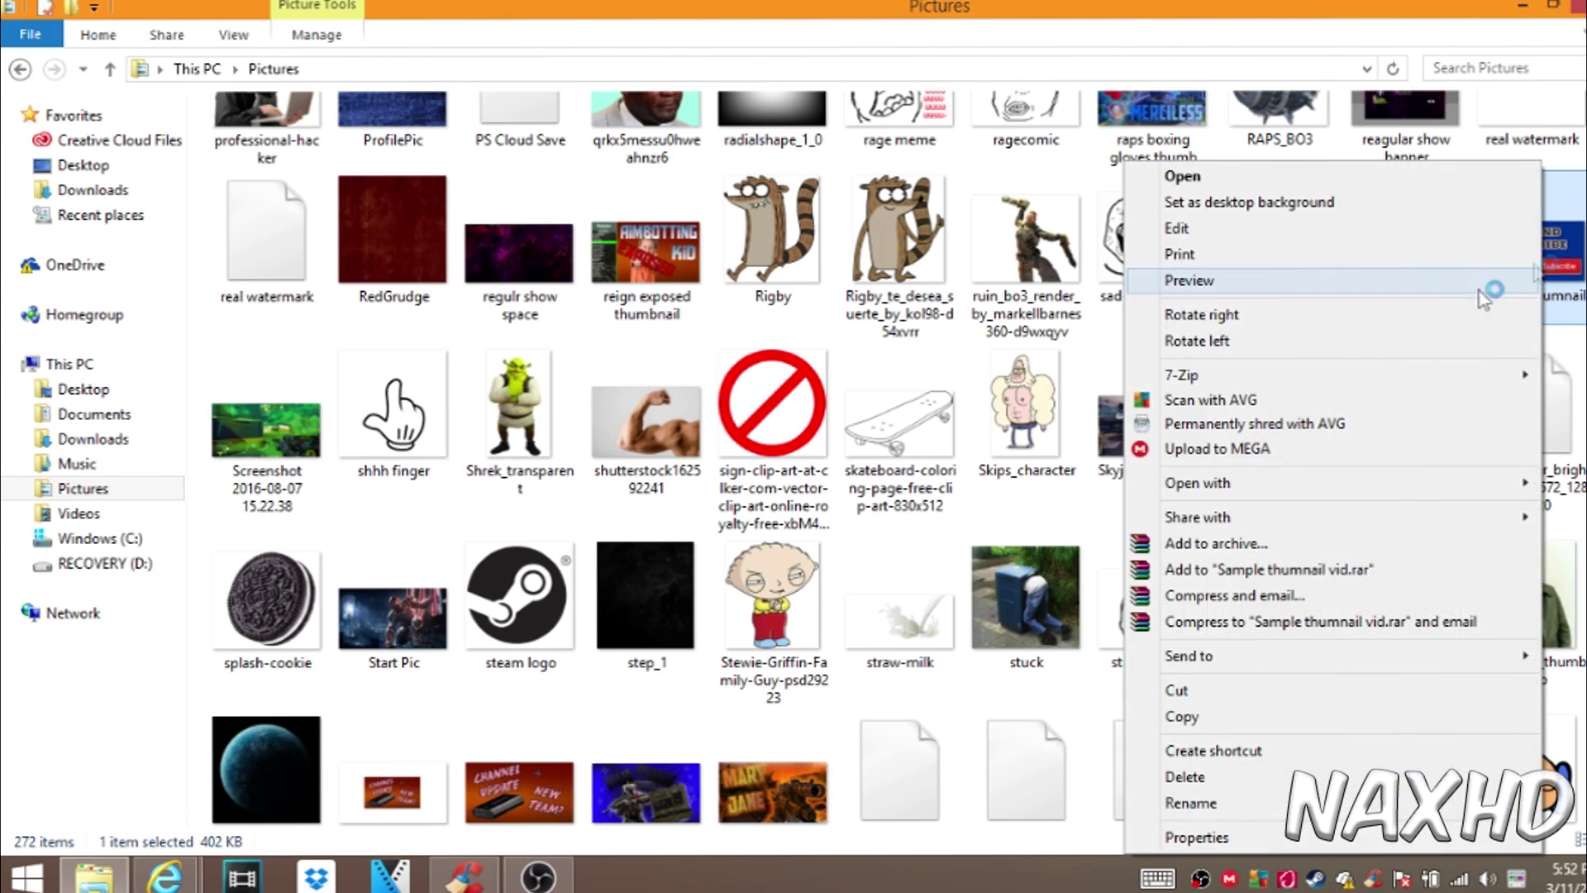
mouse_move(1271, 486)
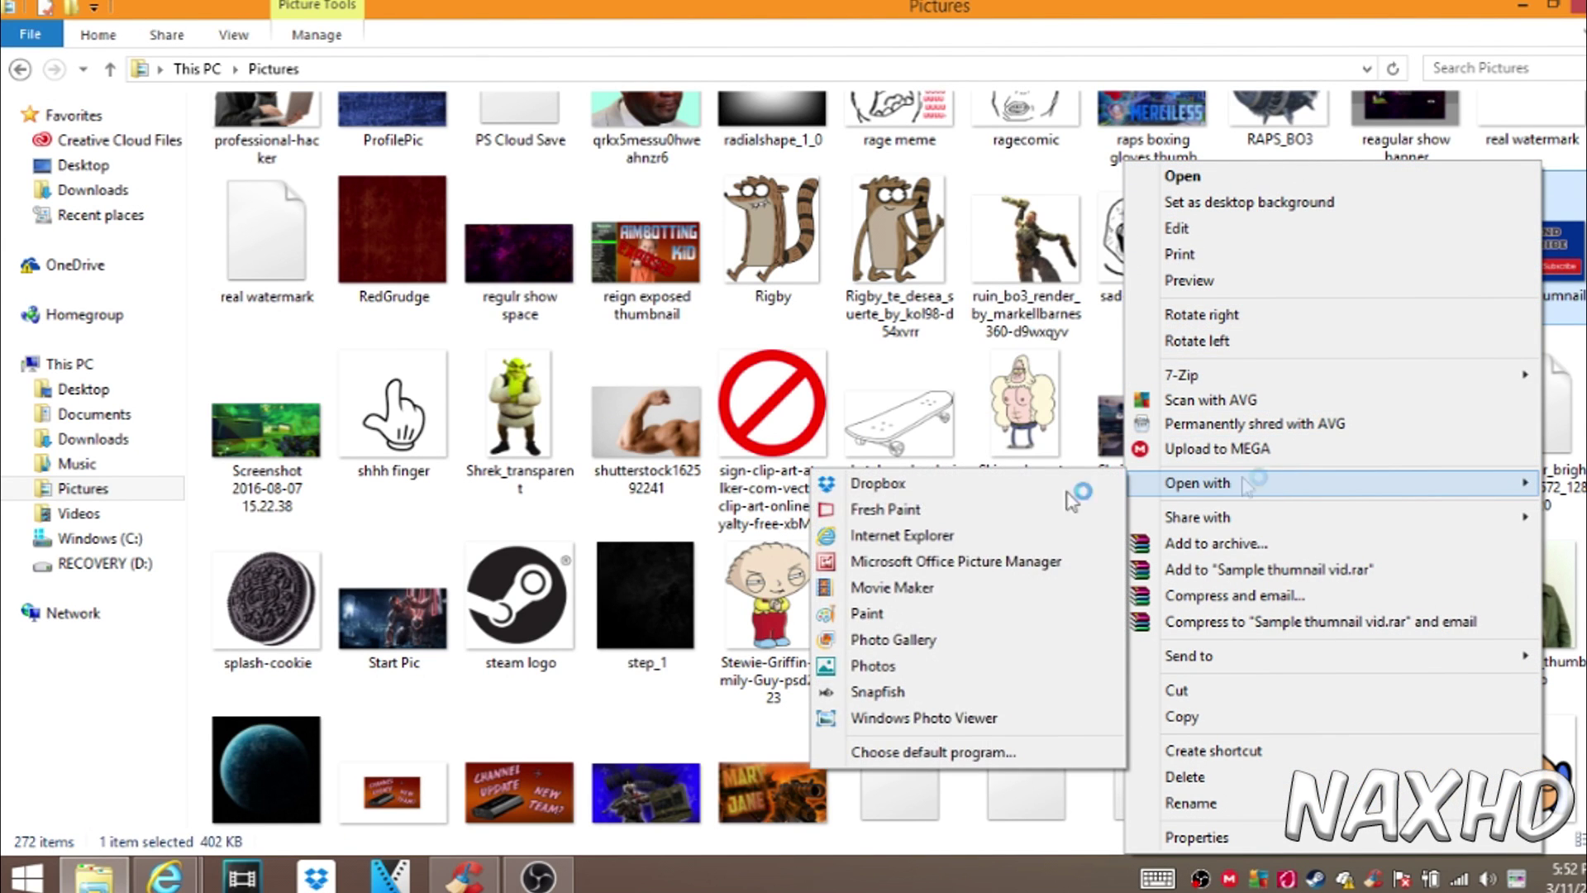
click(910, 646)
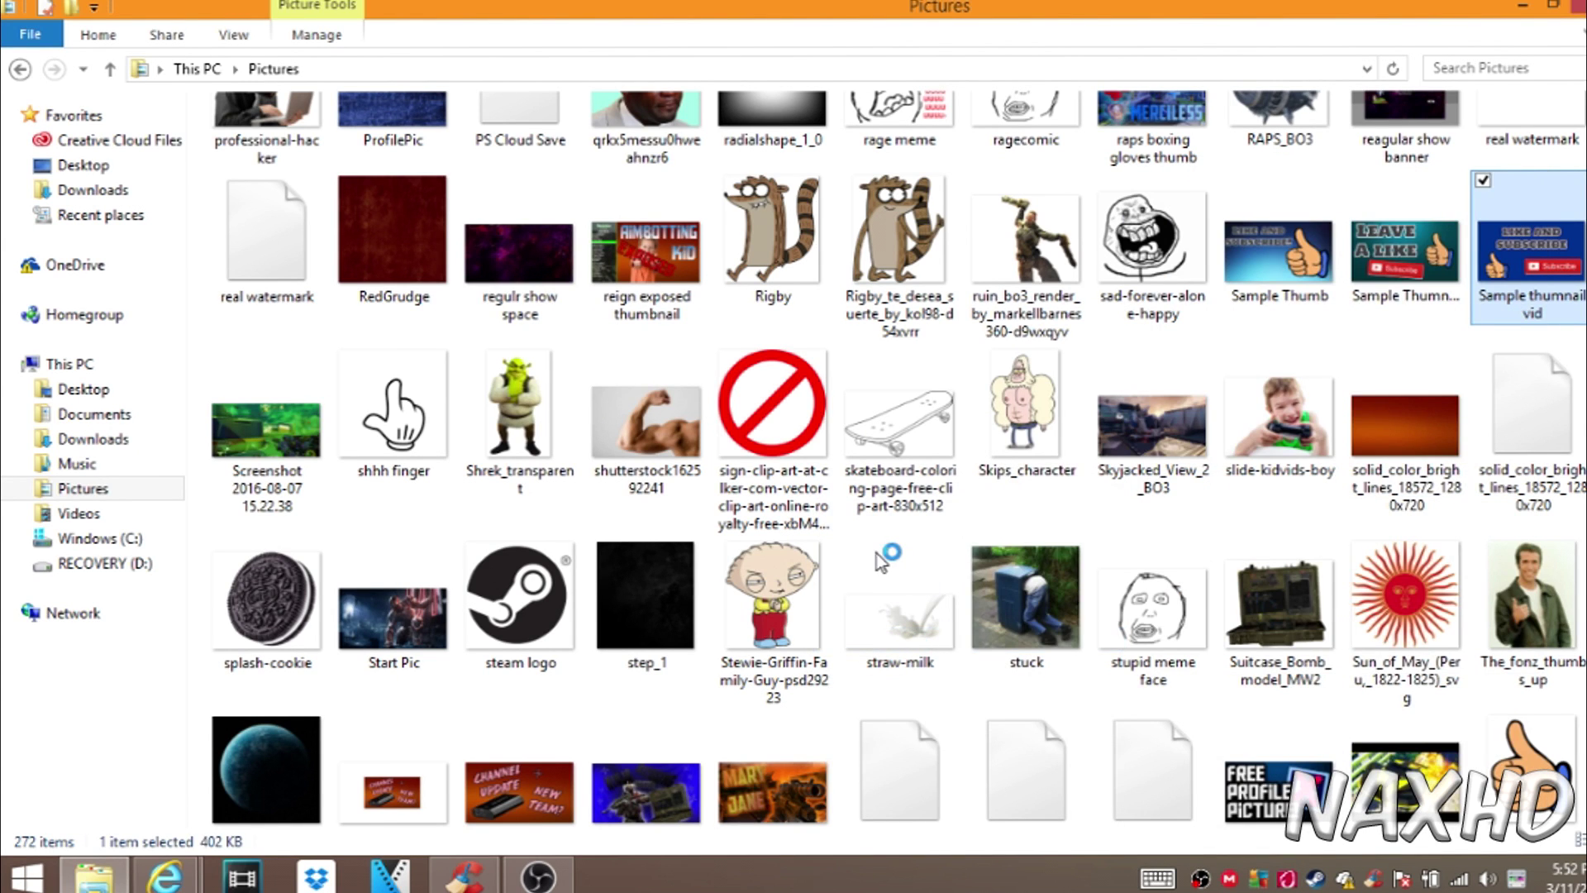